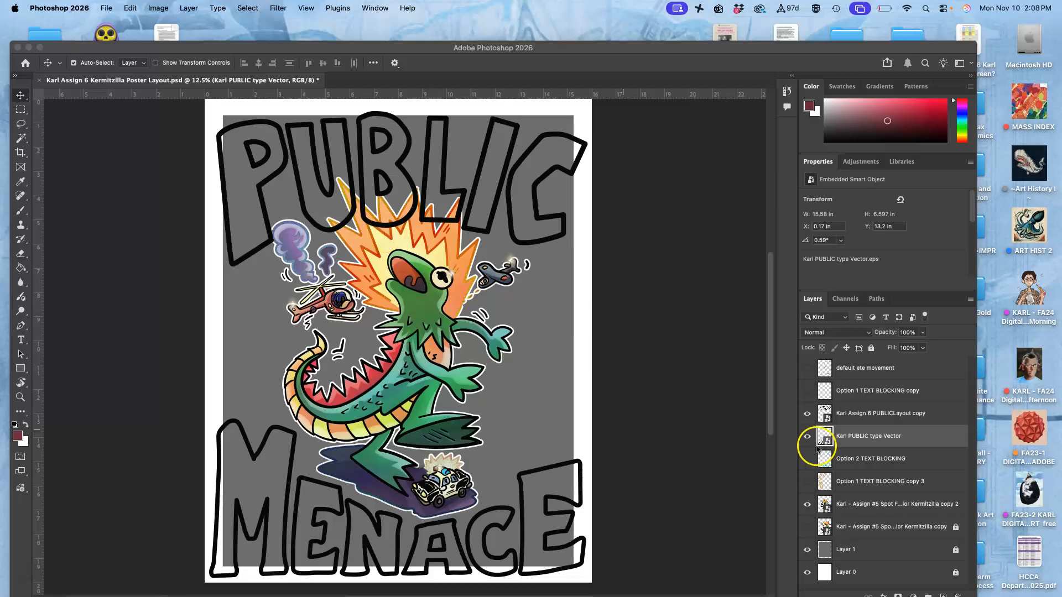
Move the visible Kermitzilla artwork layer above the PUBLIC and MENACE lettering layers in the layer stack
click(861, 510)
click(865, 507)
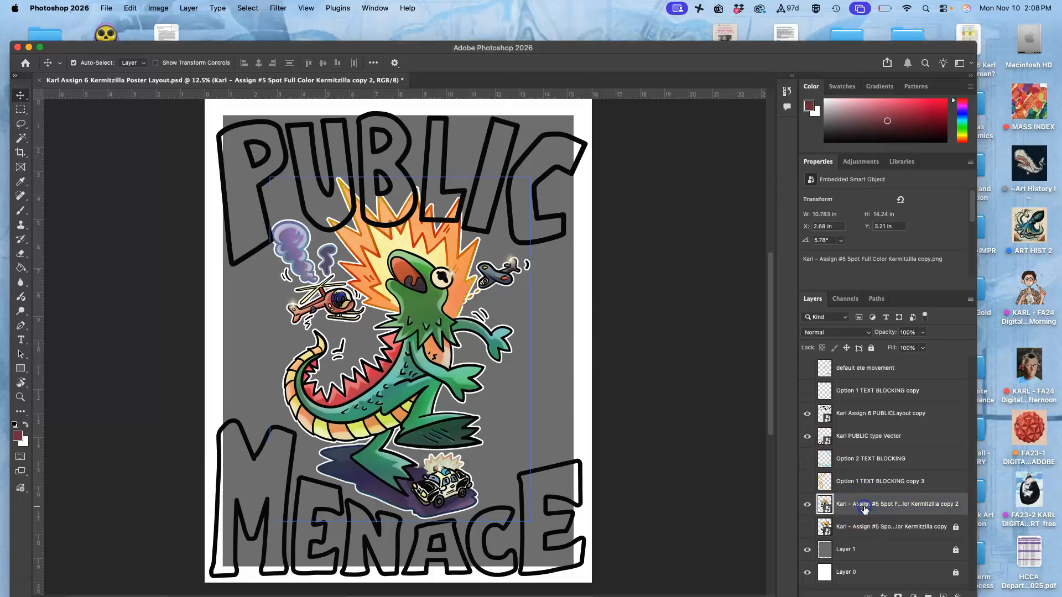
drag(872, 508, 868, 410)
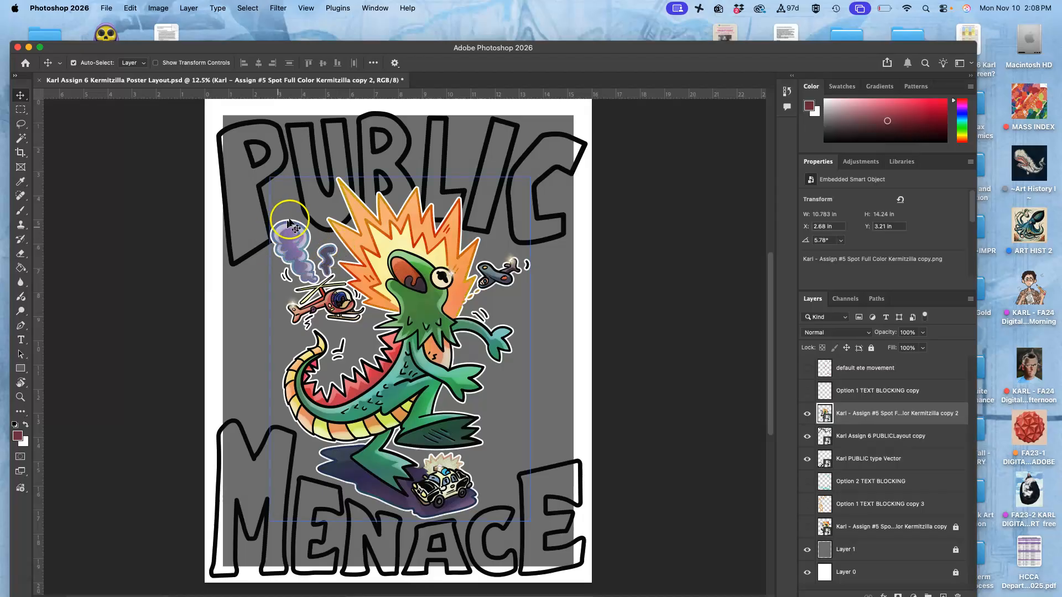
Hide the grey Layer 1 so the poster artwork sits on the plain white background
click(811, 552)
click(809, 550)
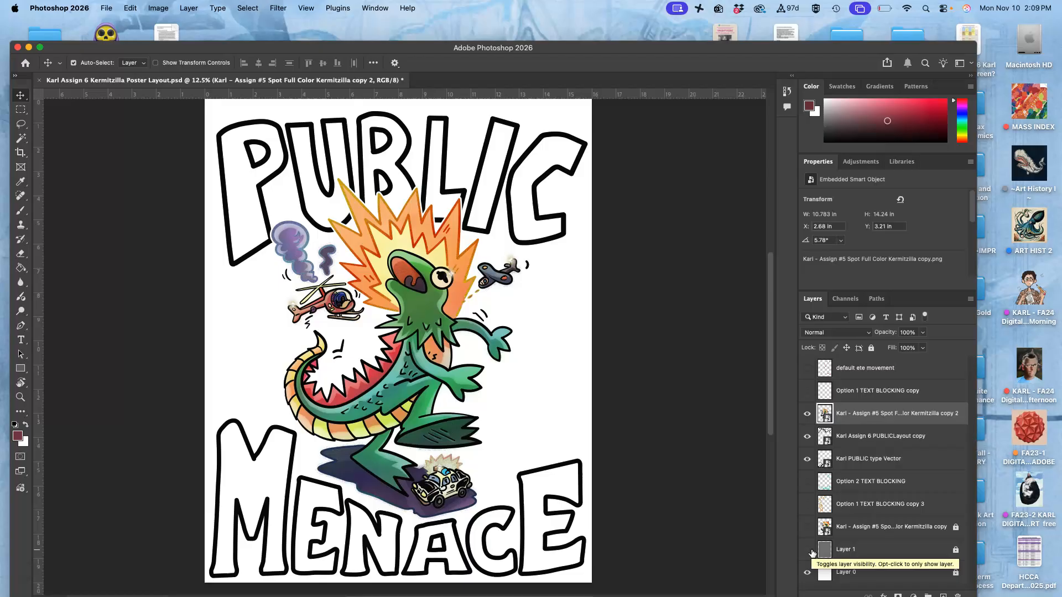
scroll(494, 277, down, 2)
scroll(494, 277, up, 2)
click(556, 292)
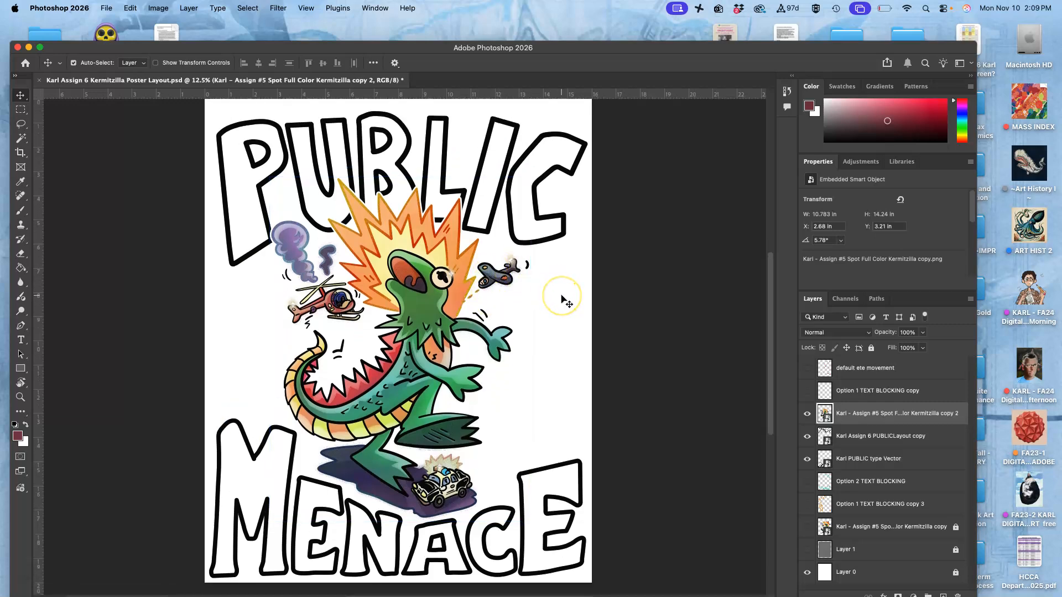
Duplicate the PUBLIC and MENACE lettering layers together and hide the two originals
click(867, 436)
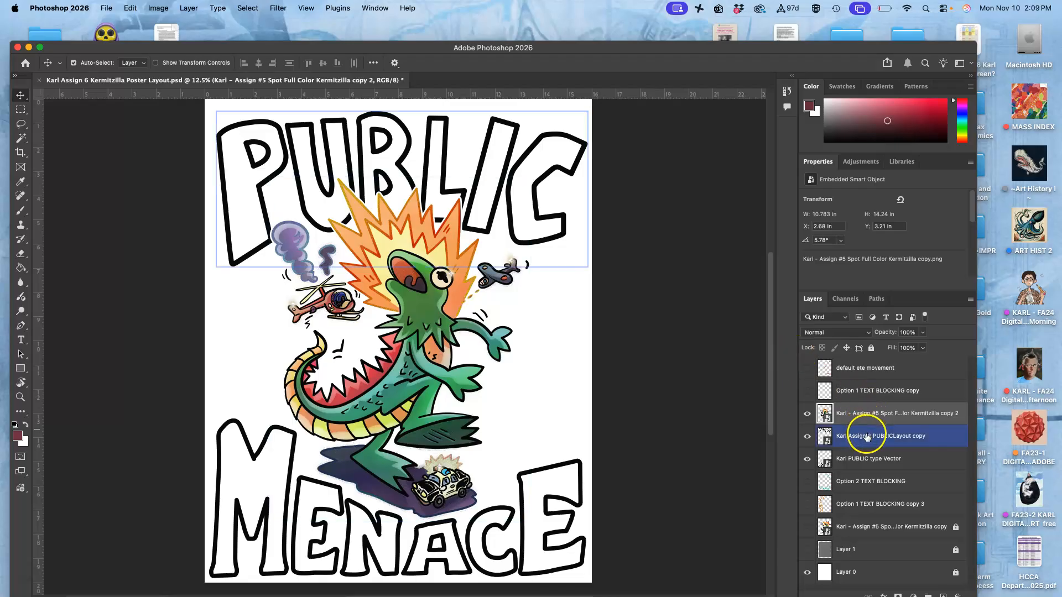
shift+click(866, 460)
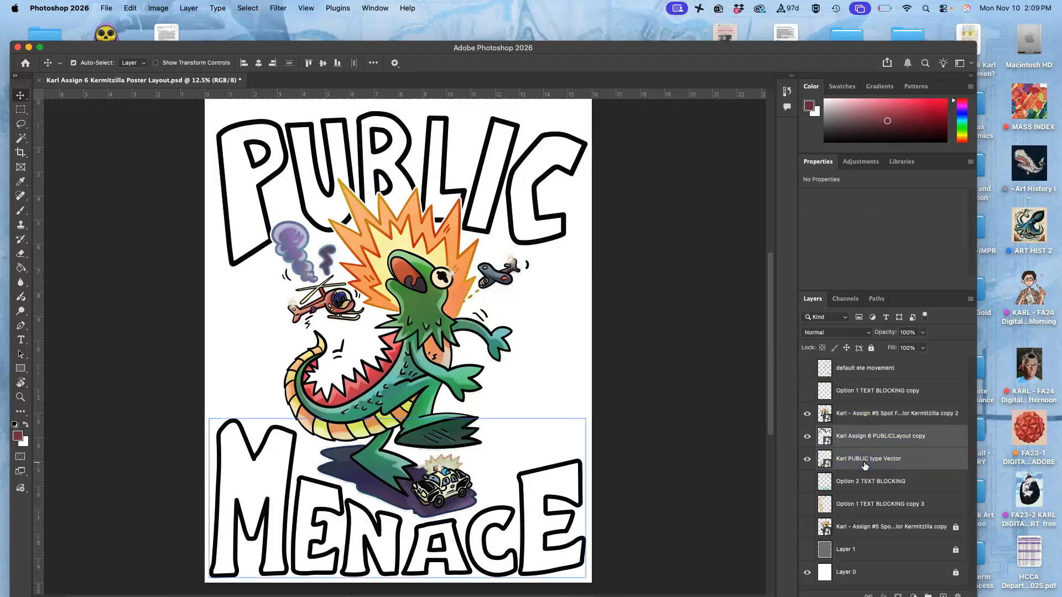
key(super+j)
click(807, 481)
click(807, 504)
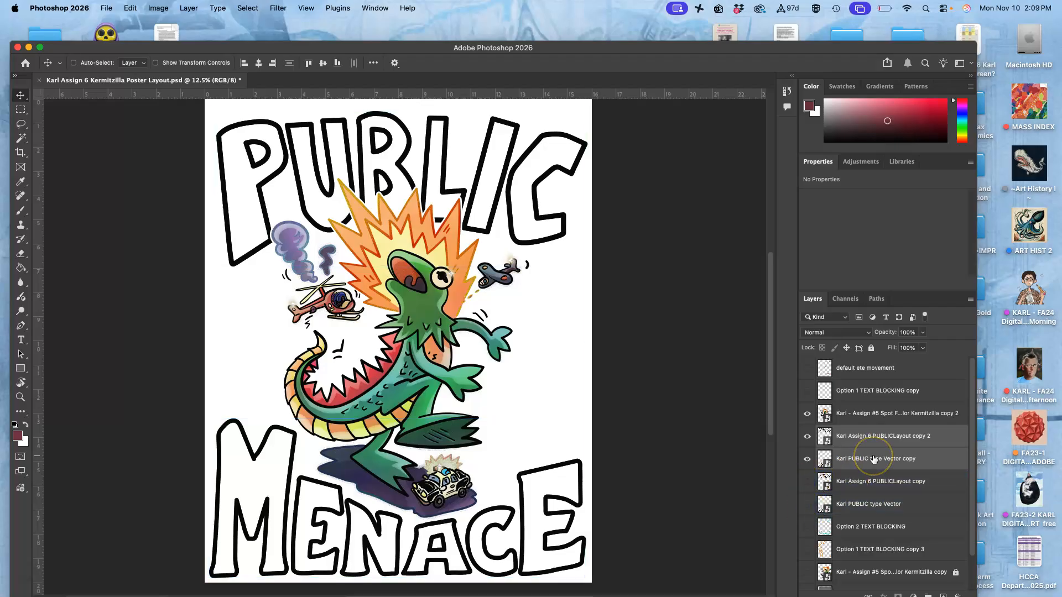
Scale the duplicated PUBLIC and MENACE lettering together to about 81.5% around their centre
key(super+t)
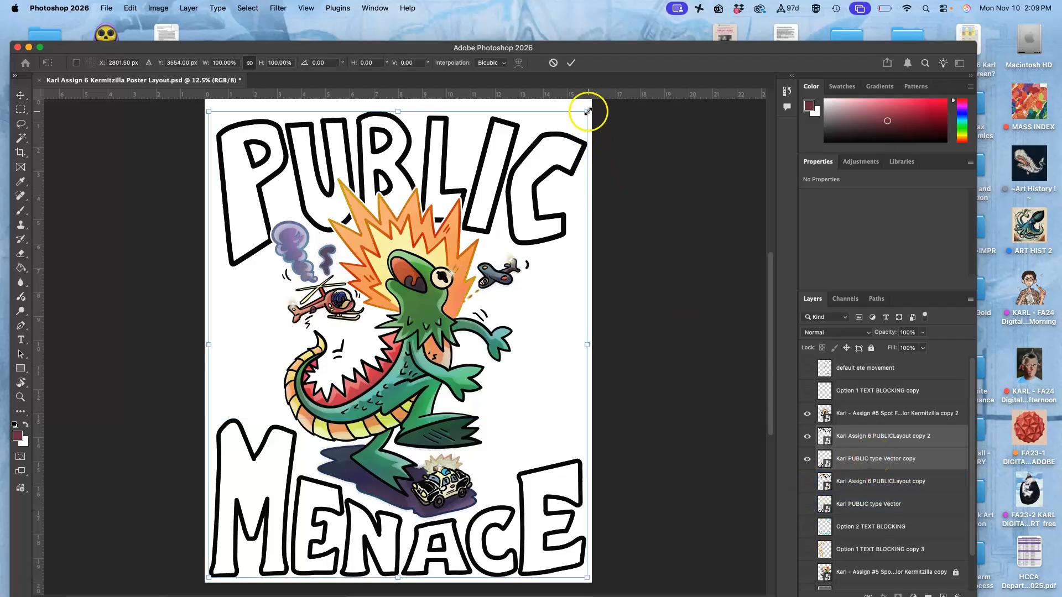
drag(587, 111, 552, 155)
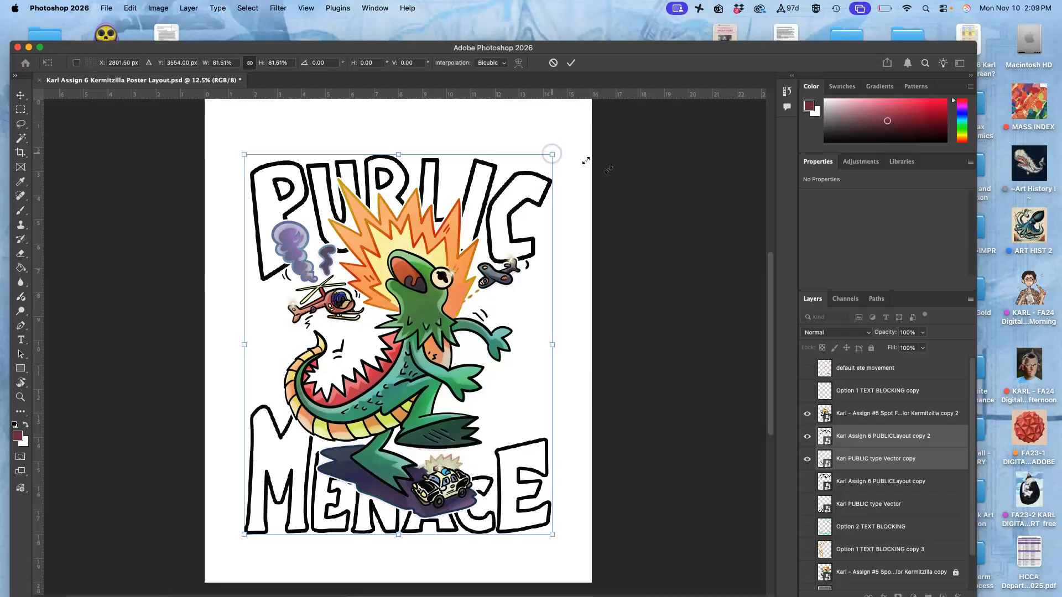
click(636, 193)
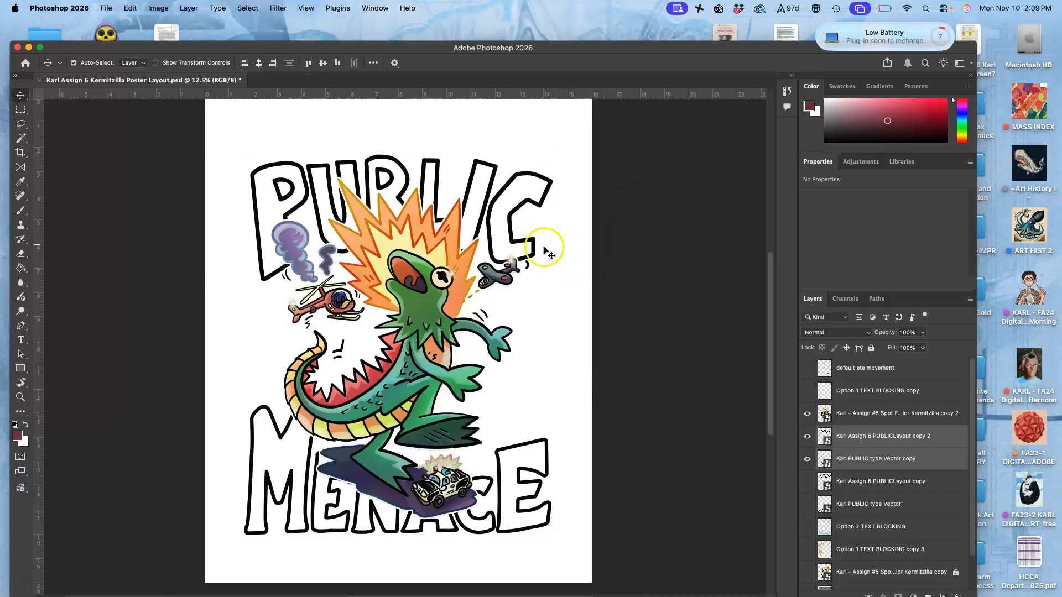
Move the scaled PUBLIC lettering up about 1.47 in and the scaled MENACE lettering down about 1.4 in
click(848, 439)
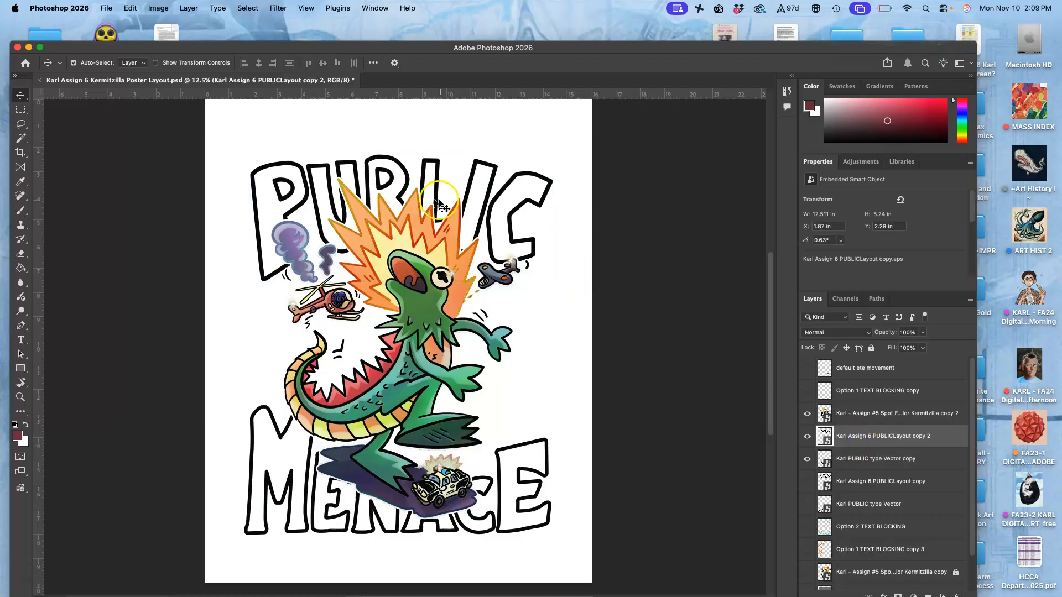
drag(409, 182, 407, 145)
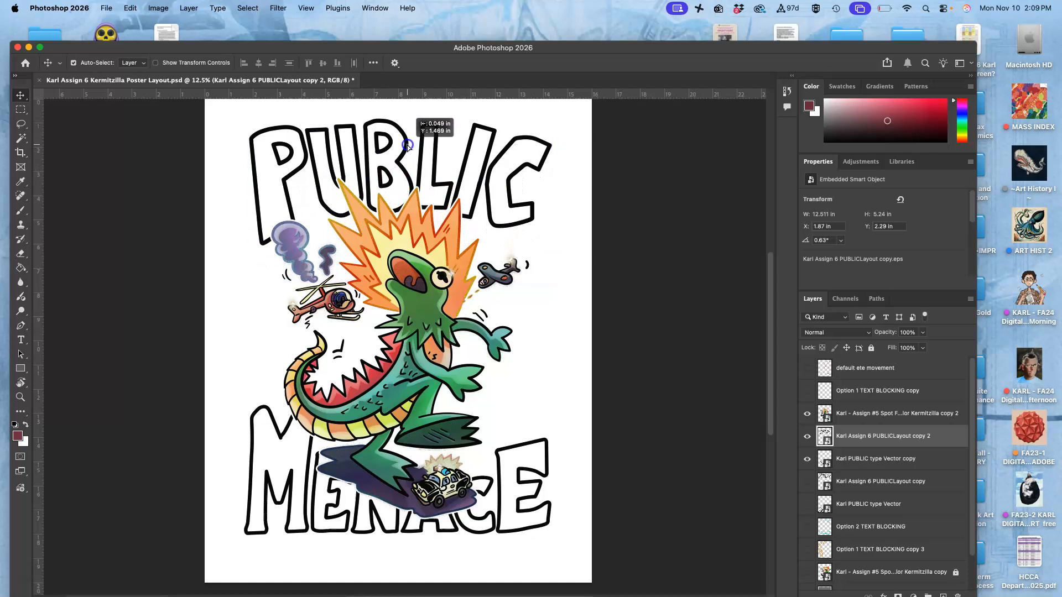
drag(407, 144, 407, 145)
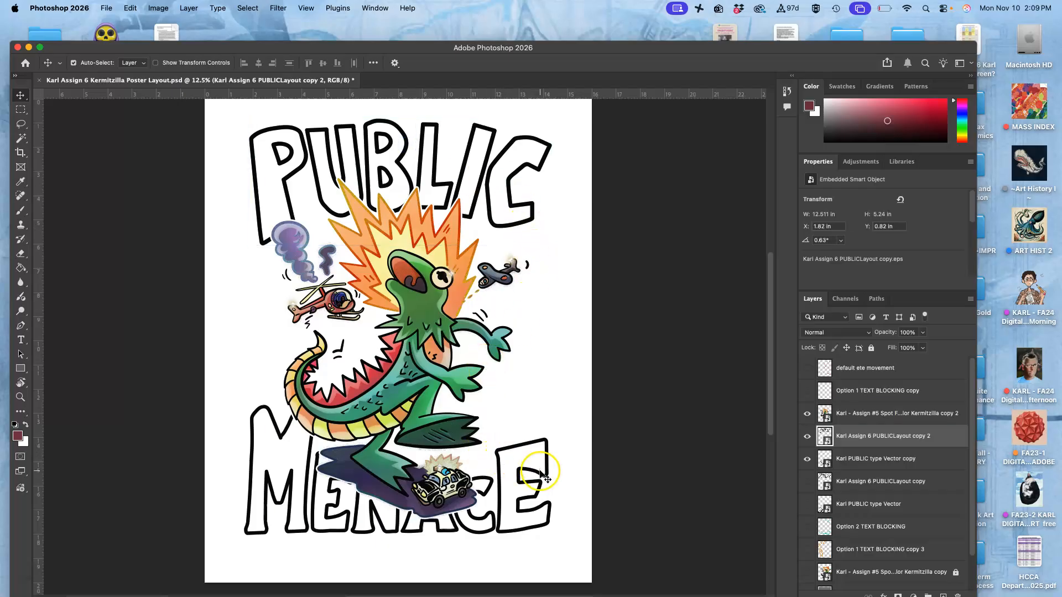
click(860, 461)
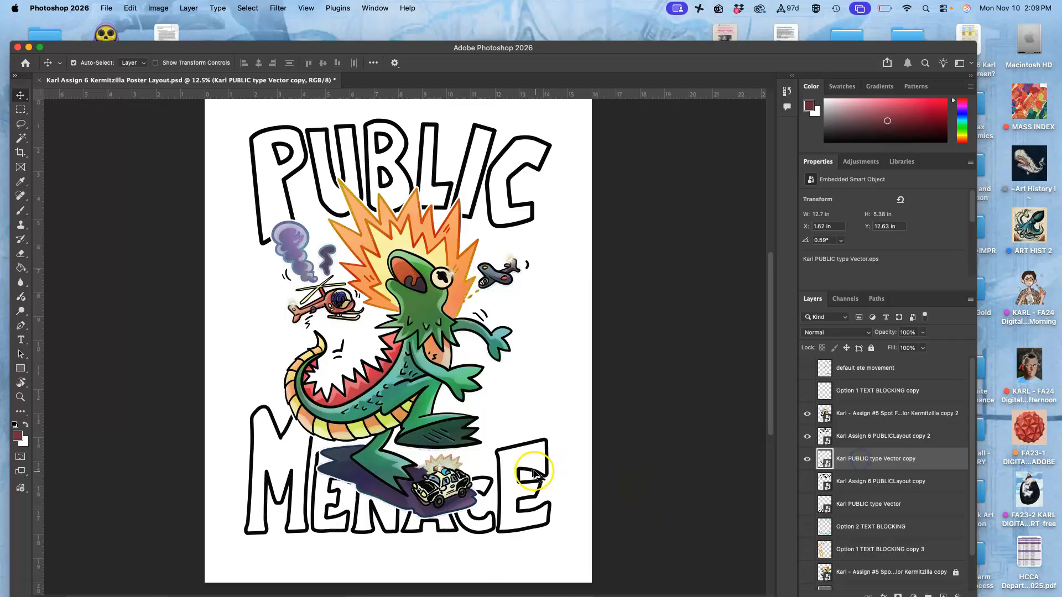
drag(546, 480, 537, 509)
Group the two scaled lettering layers and name the group CLOSE TYPE
click(811, 432)
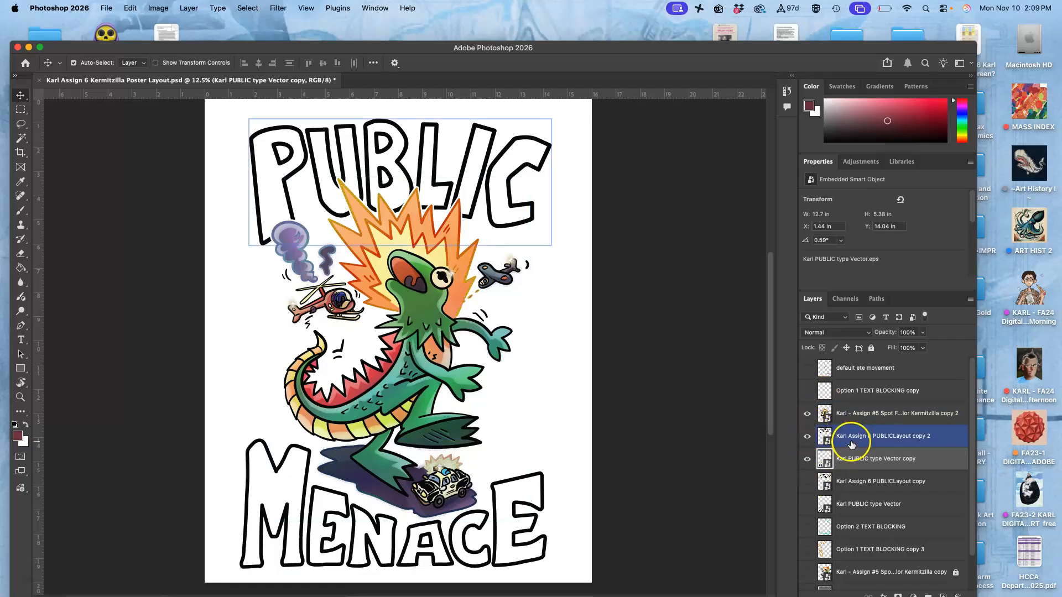
shift+click(851, 442)
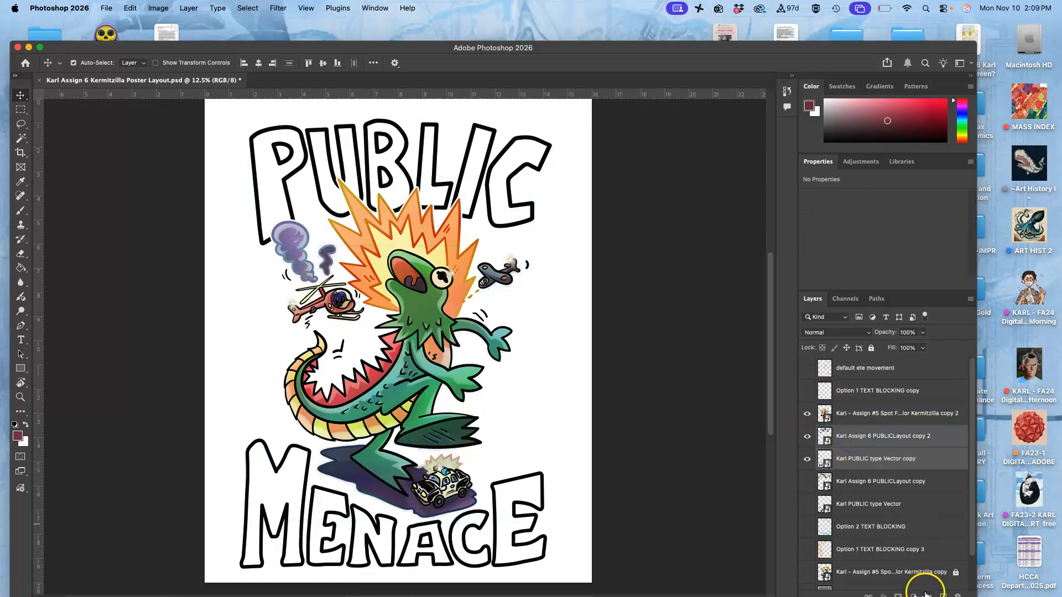
click(925, 592)
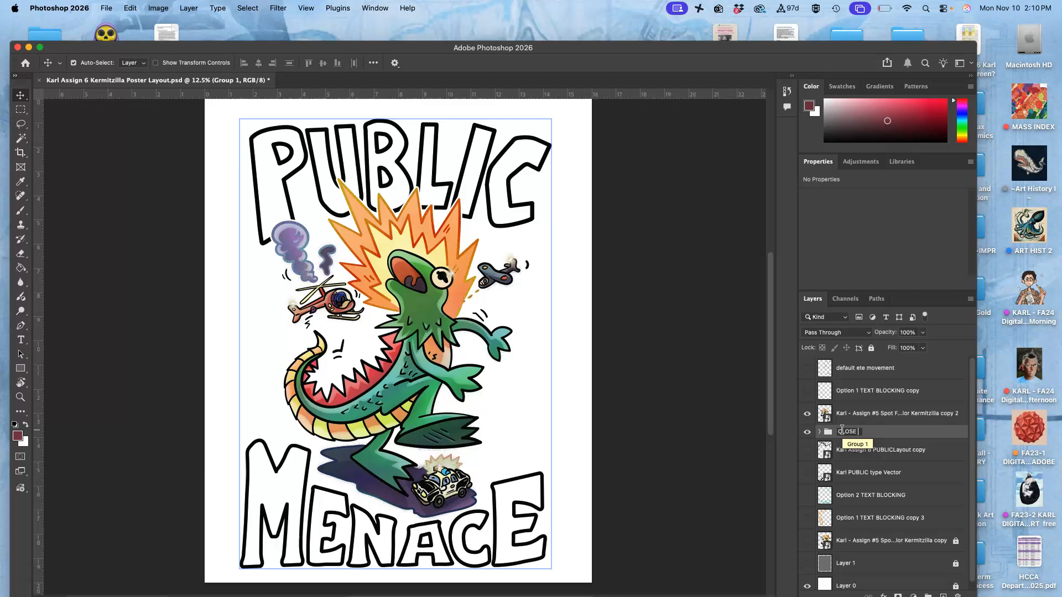
click(884, 432)
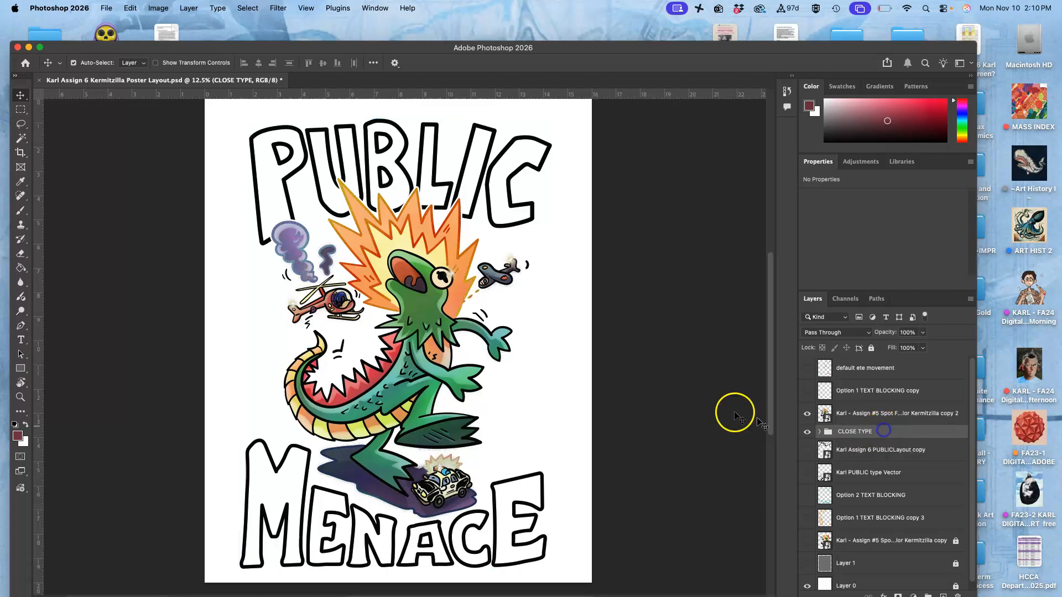
Show the original full-size PUBLIC and MENACE lettering layers again
scroll(486, 299, right, 3)
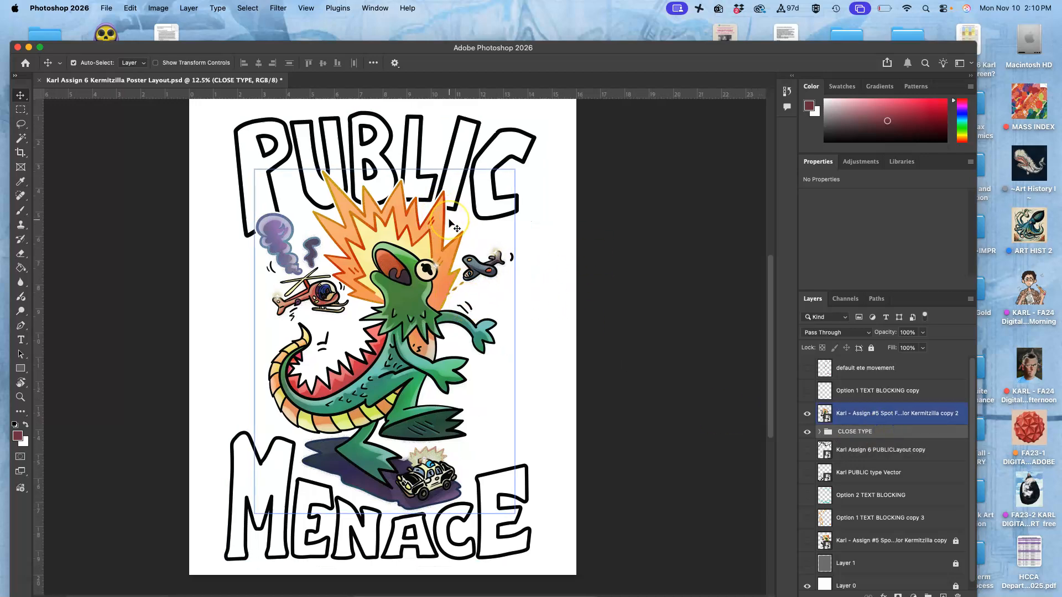
scroll(367, 349, down, 2)
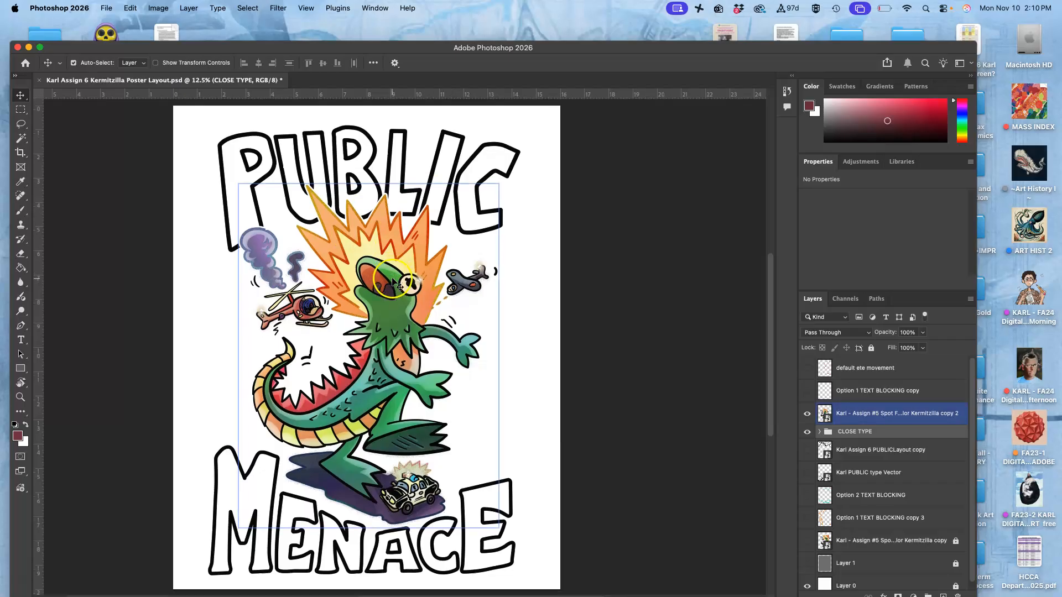
click(807, 450)
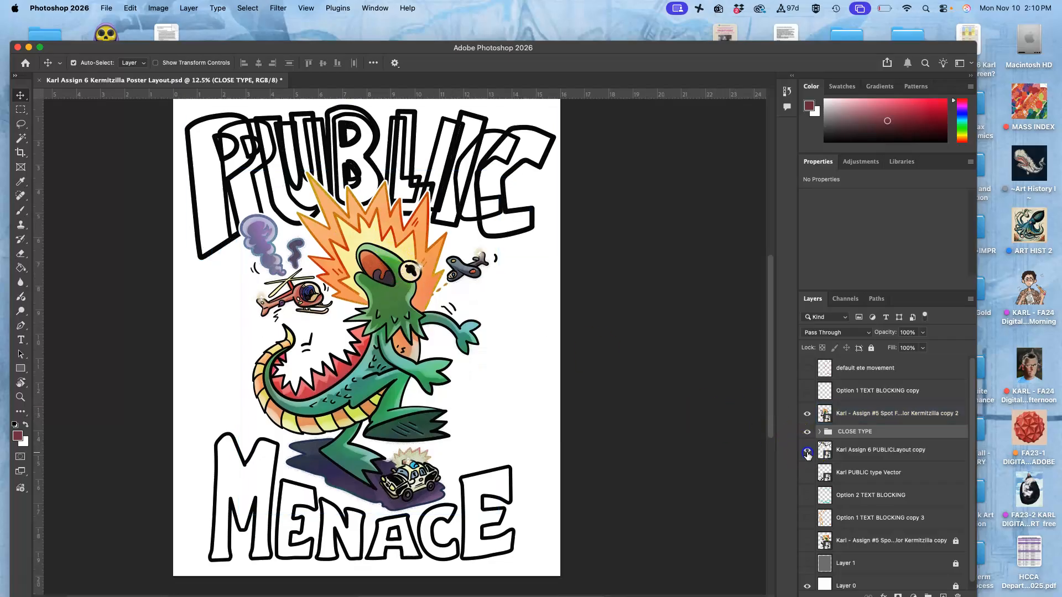
click(808, 473)
Group the two original full-size lettering layers and name the group WIDE TYPE
click(916, 588)
click(872, 475)
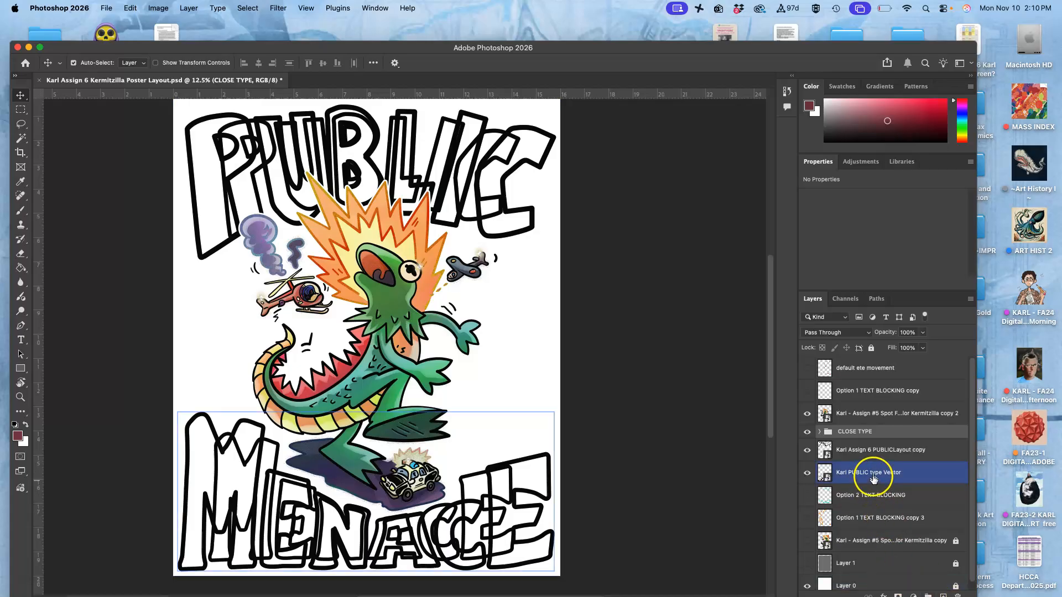
click(866, 449)
click(865, 475)
click(941, 588)
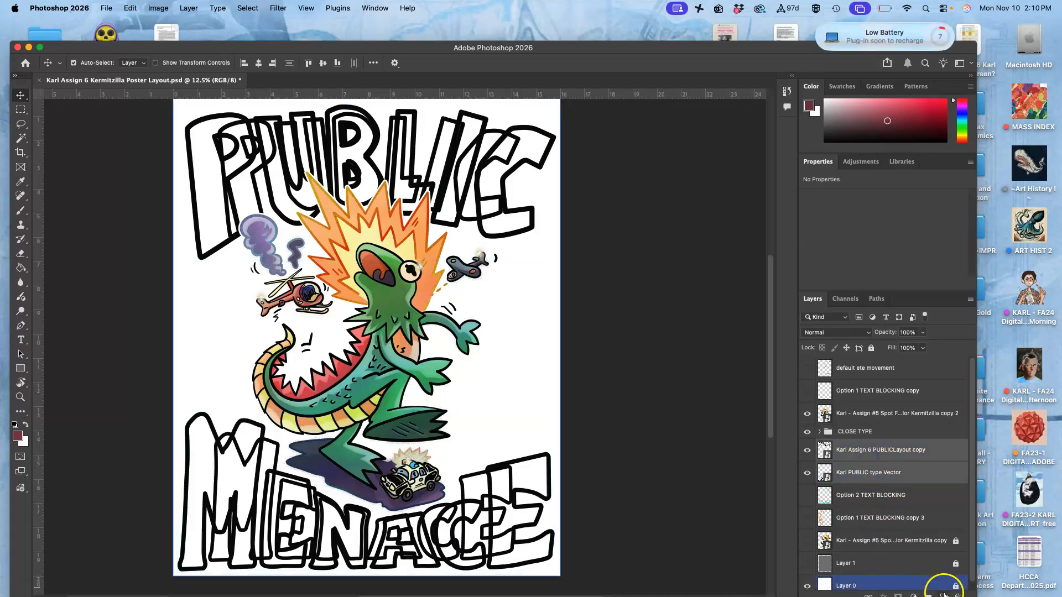
click(928, 595)
drag(759, 49, 775, 32)
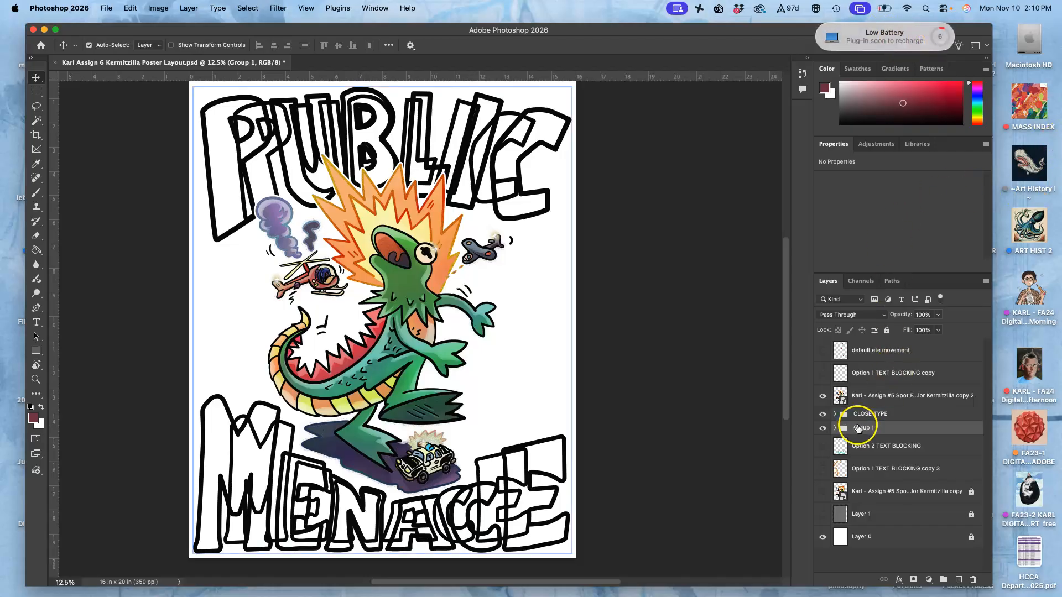
text(E TYPE)
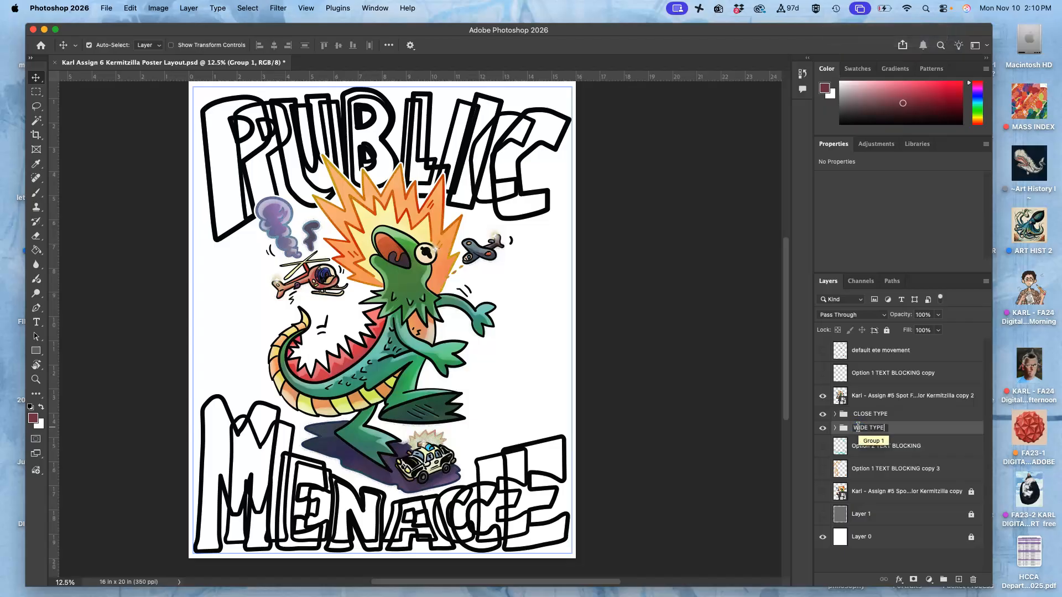
click(901, 428)
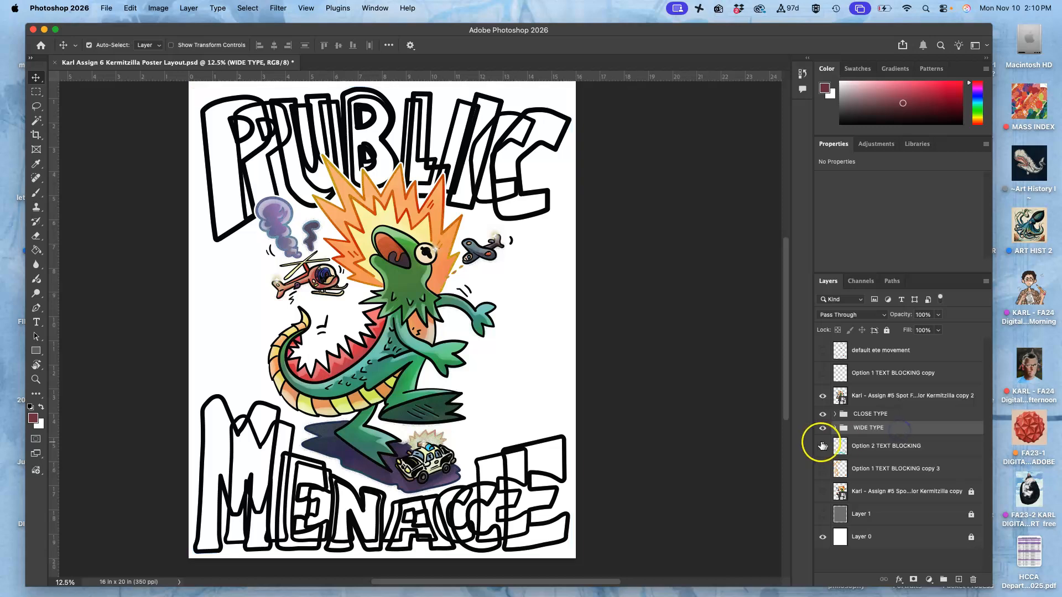
Hide the CLOSE TYPE group and show the grey Layer 1 to check the wide lettering against the margins
click(823, 414)
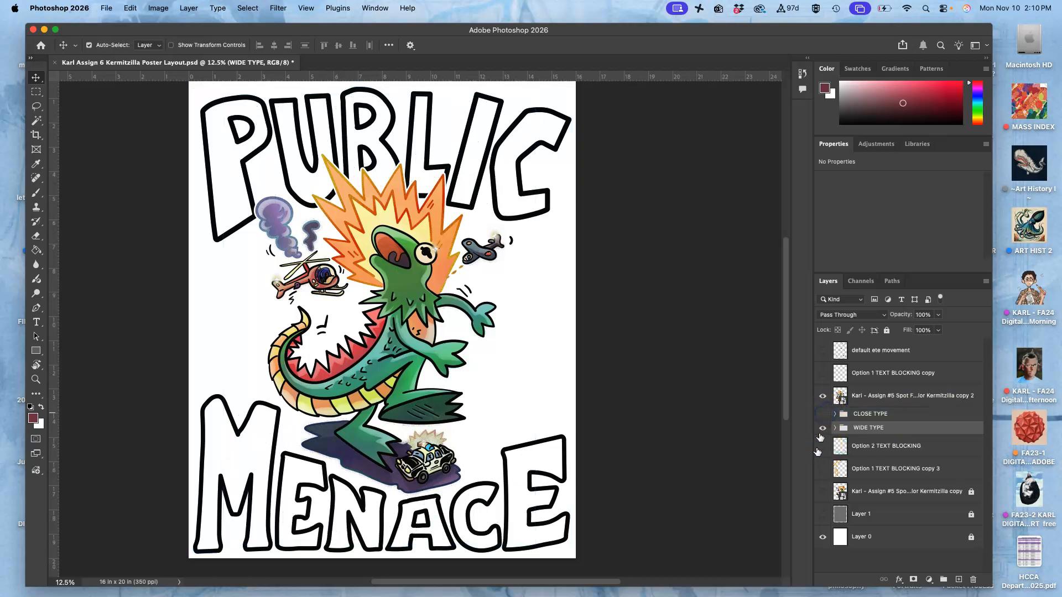
click(822, 515)
scroll(573, 420, left, 3)
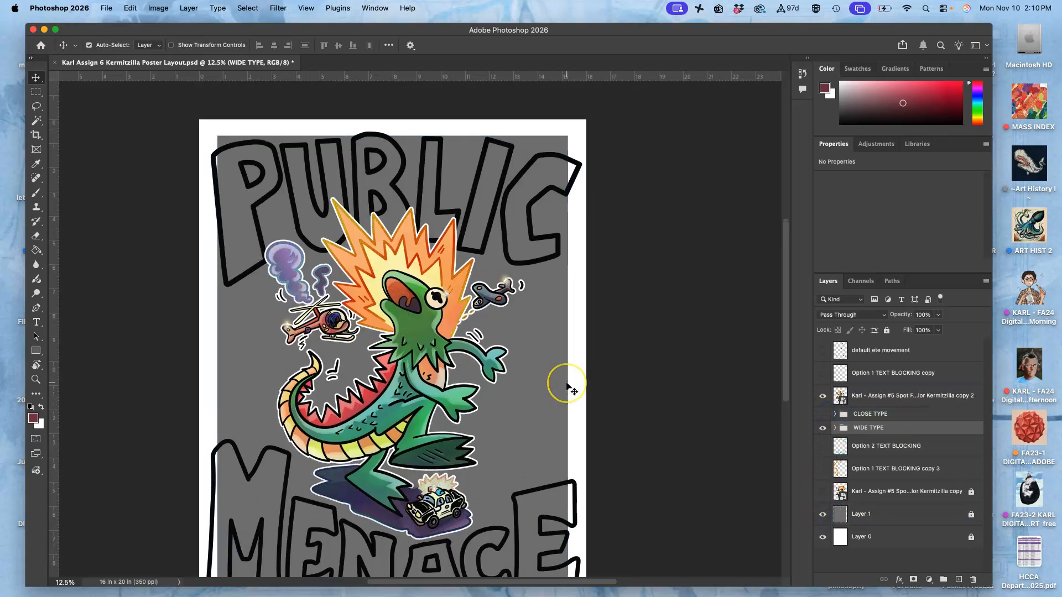
scroll(566, 386, right, 1)
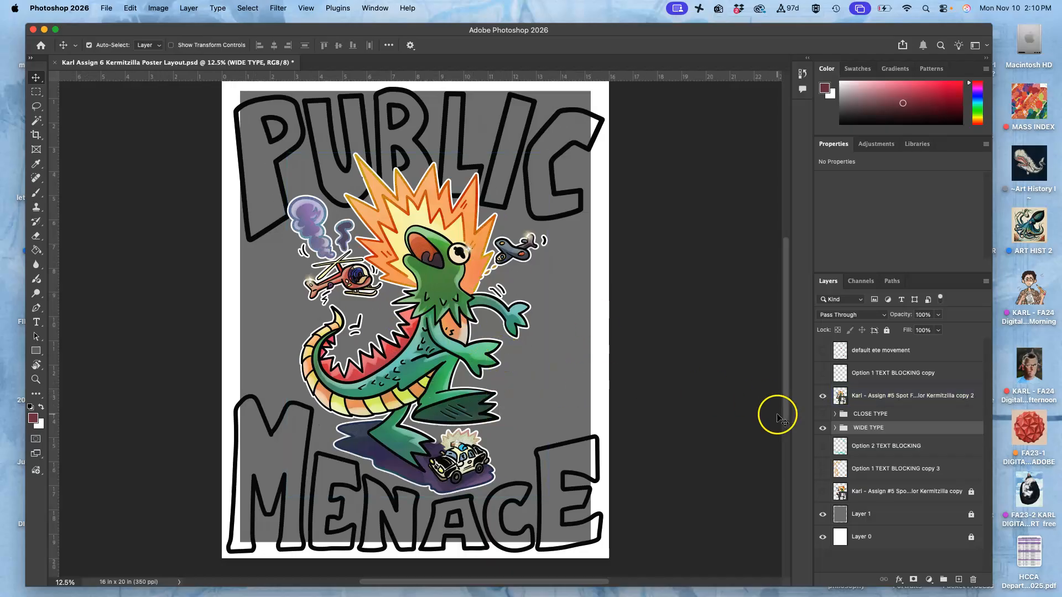
Show the CLOSE TYPE group and hide the WIDE TYPE group
click(822, 415)
click(823, 429)
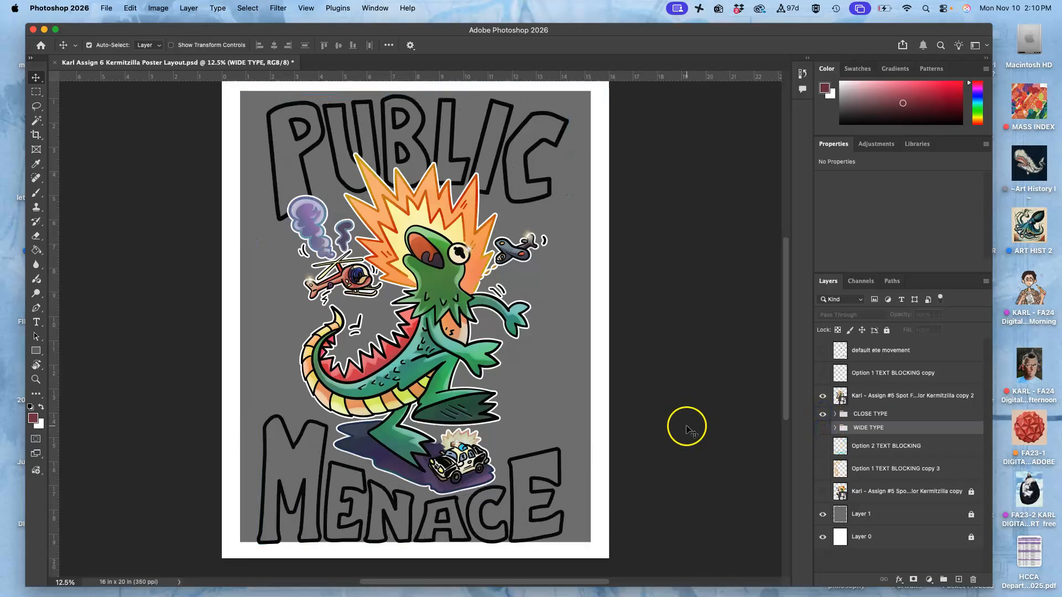
scroll(510, 348, right, 2)
click(465, 305)
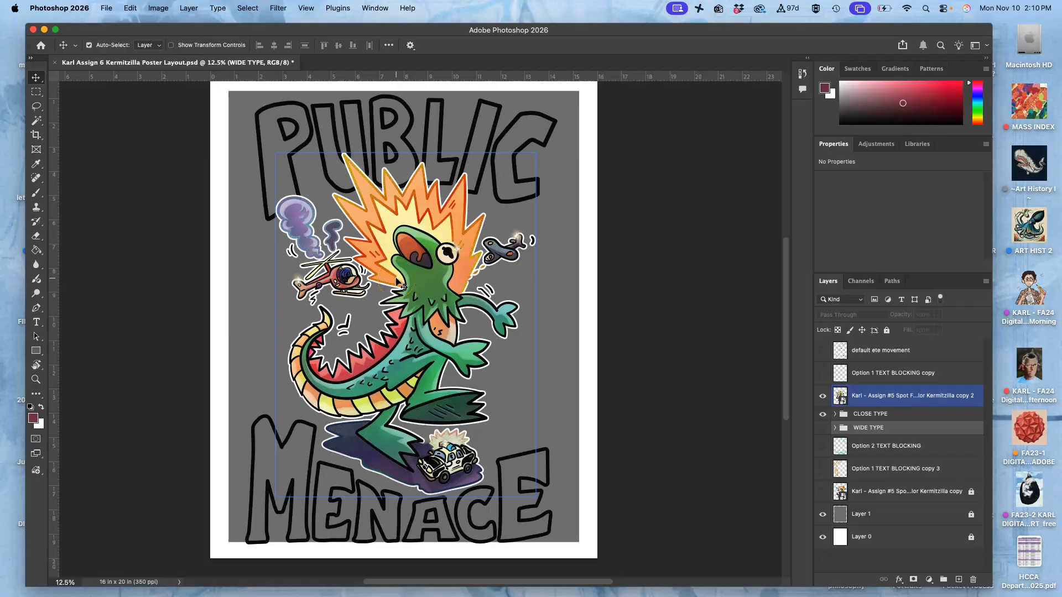
click(612, 271)
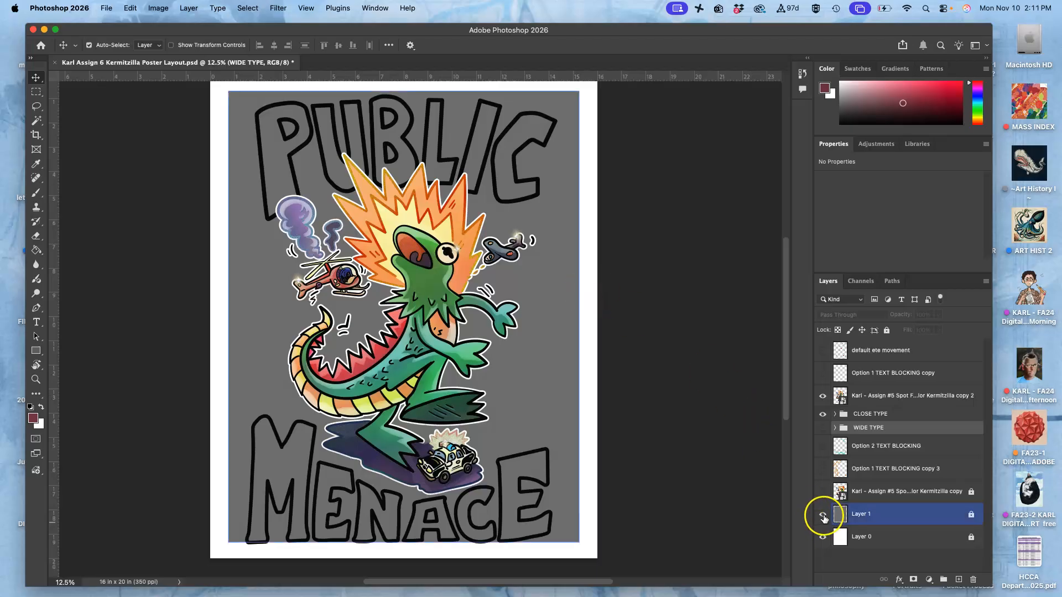
Hide the grey Layer 1 and the Kermitzilla artwork layer, leaving the CLOSE TYPE lettering on the white background
click(823, 515)
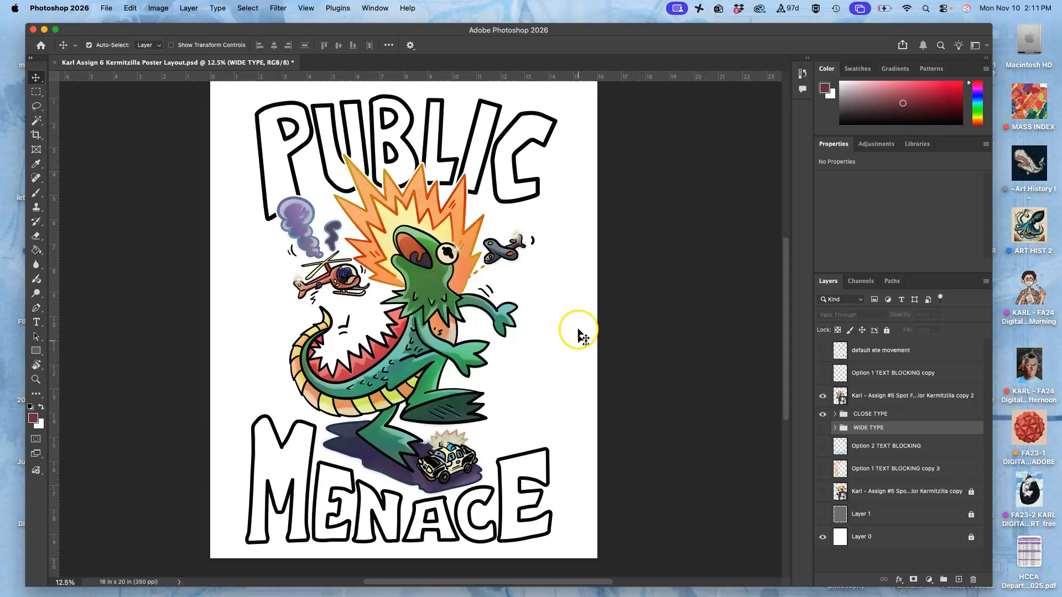
click(827, 415)
click(825, 396)
click(823, 396)
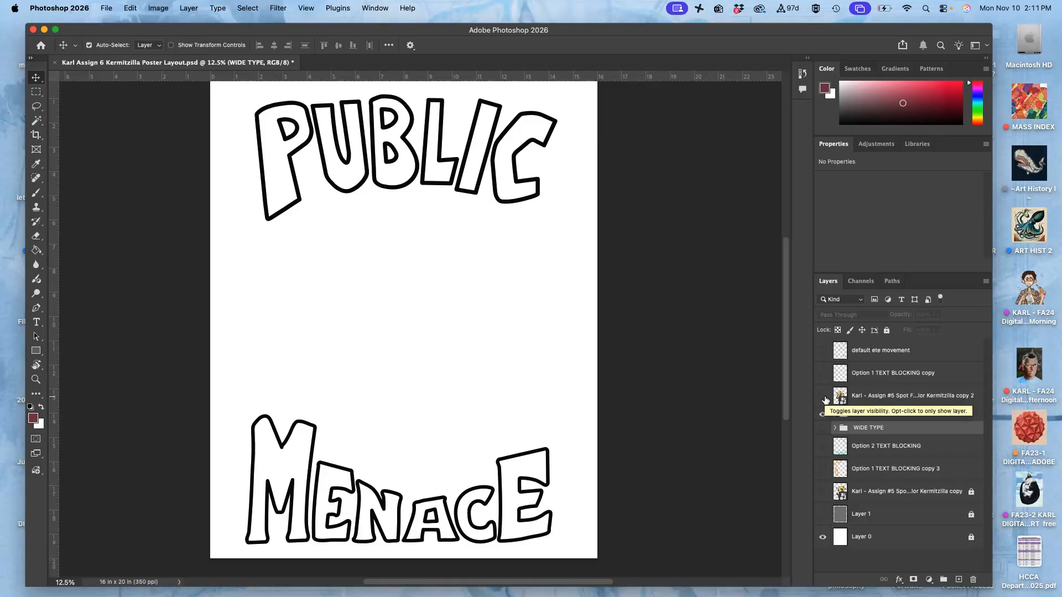
mouse_move(2, 183)
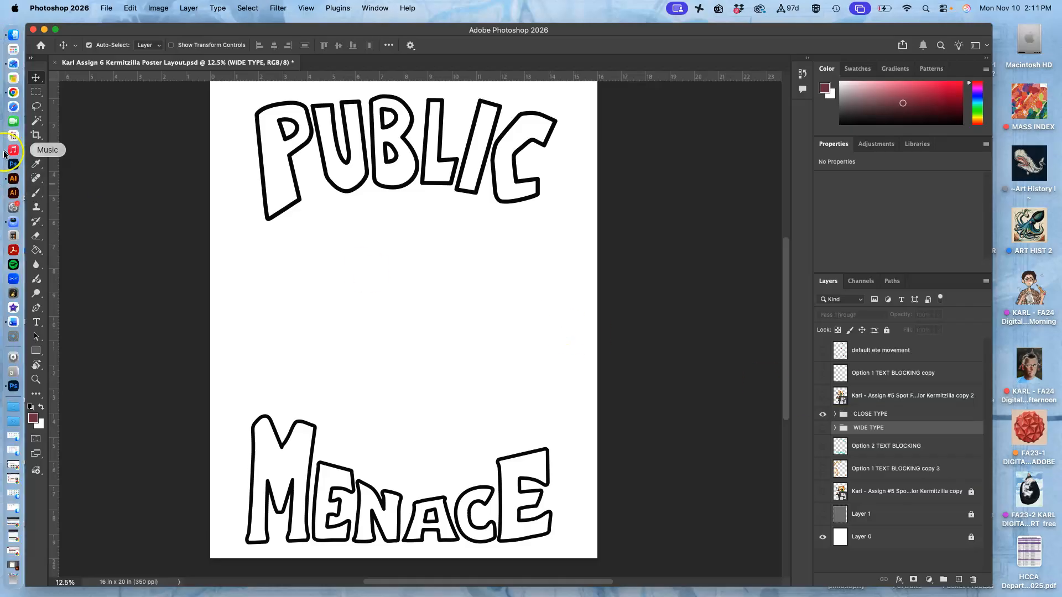
Switch to Chrome and open the instructor example post in the Assignment #6 (Text & Poster Design) discussion for editing
click(14, 94)
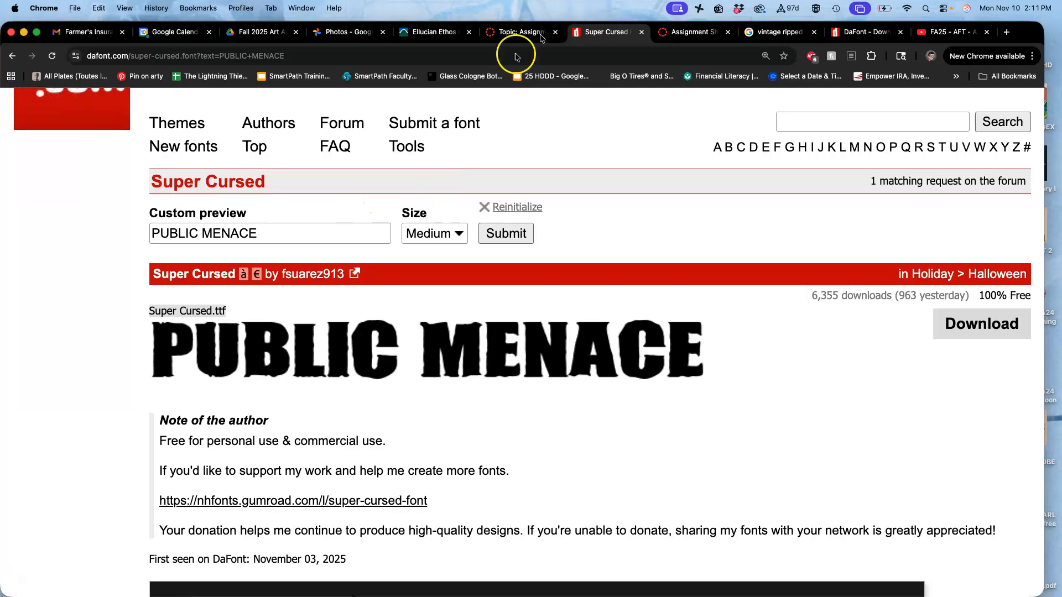
click(525, 34)
scroll(629, 275, up, 15)
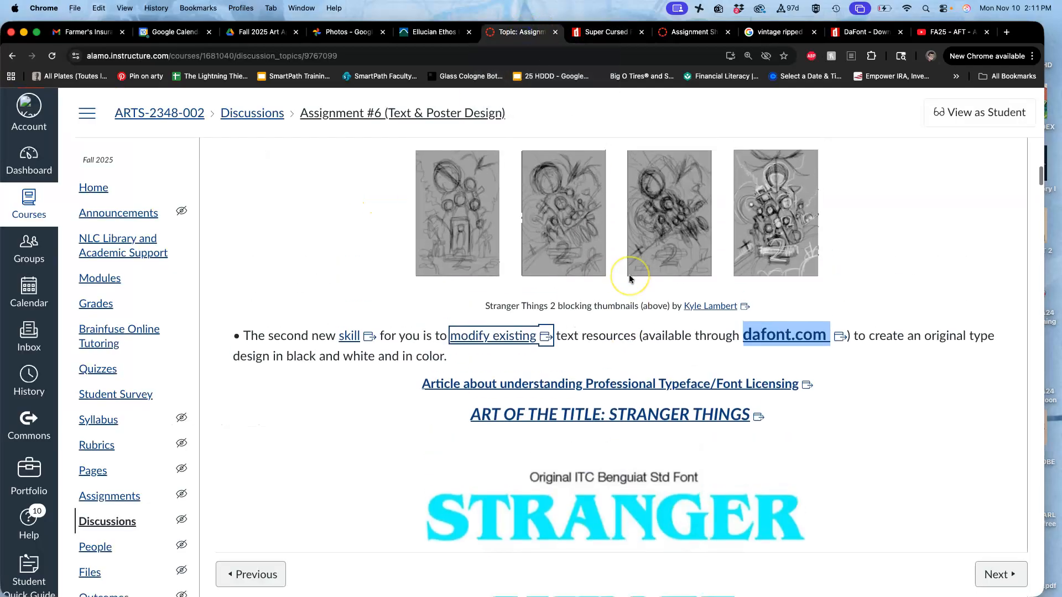
scroll(629, 275, down, 20)
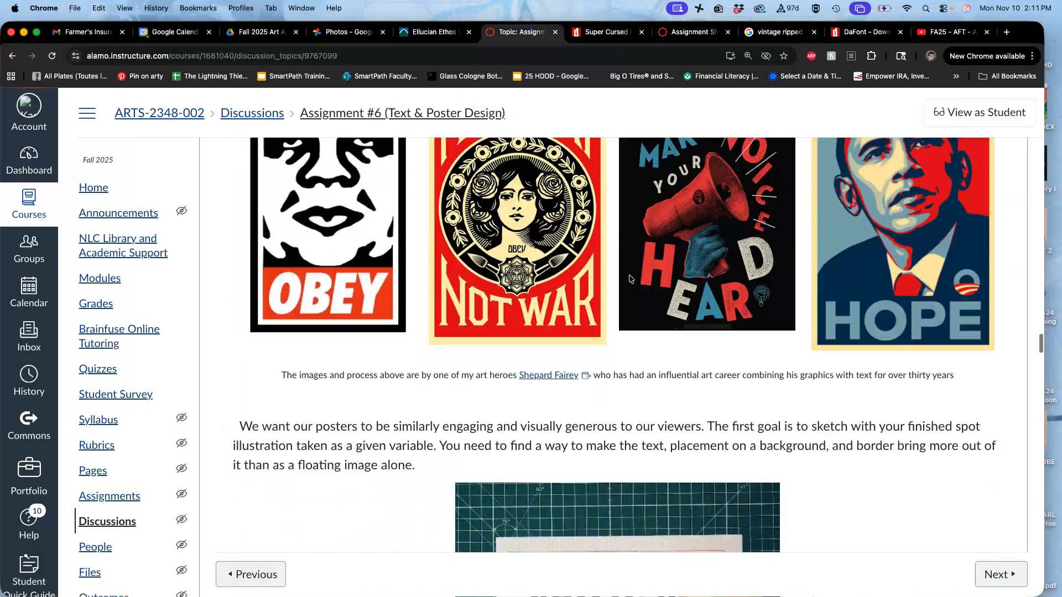
scroll(629, 274, up, 2)
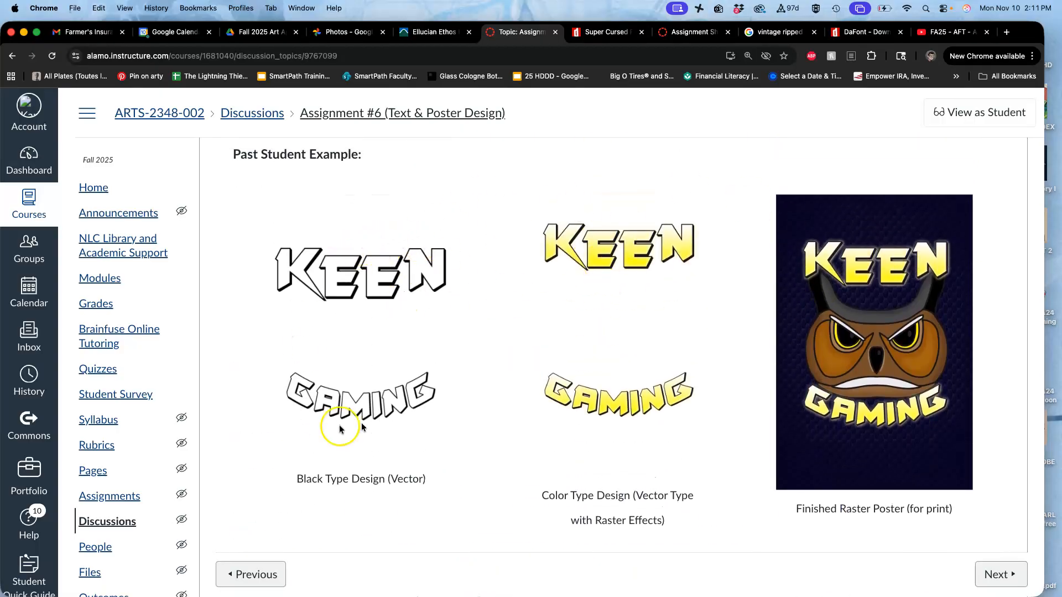
scroll(416, 428, down, 20)
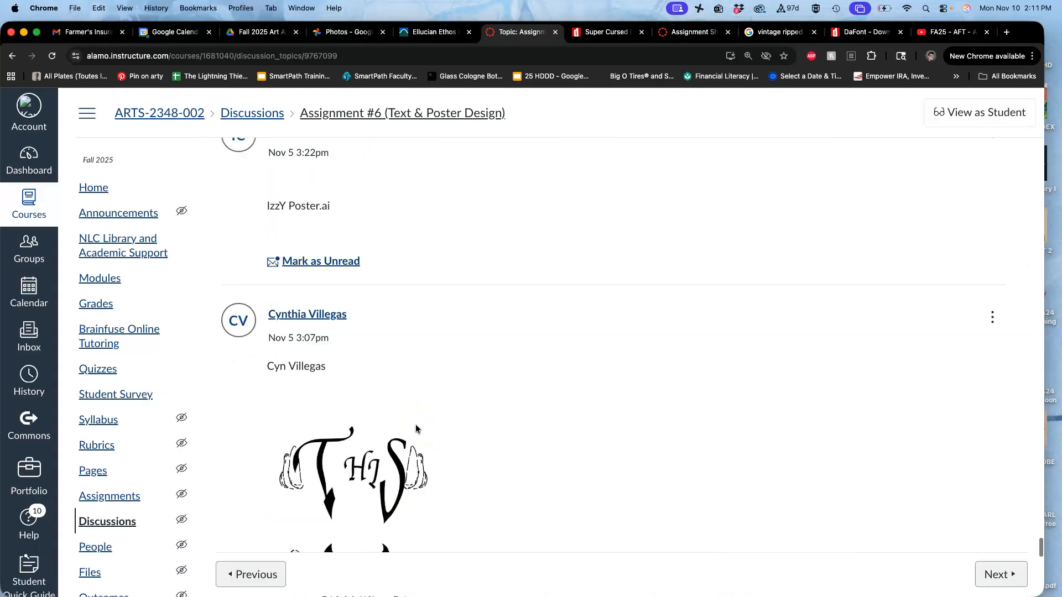
scroll(416, 423, down, 10)
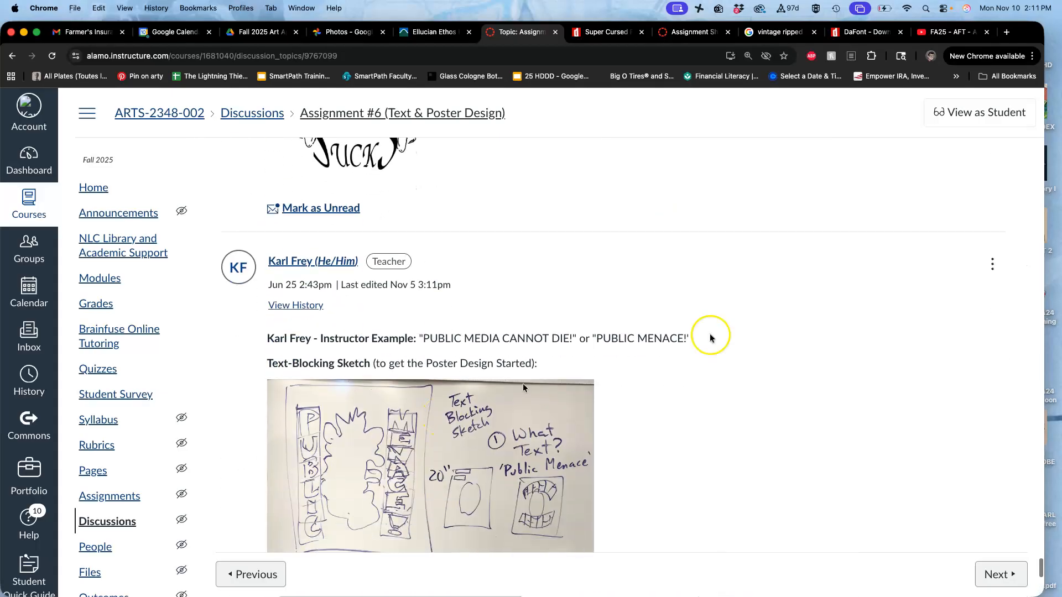
click(993, 265)
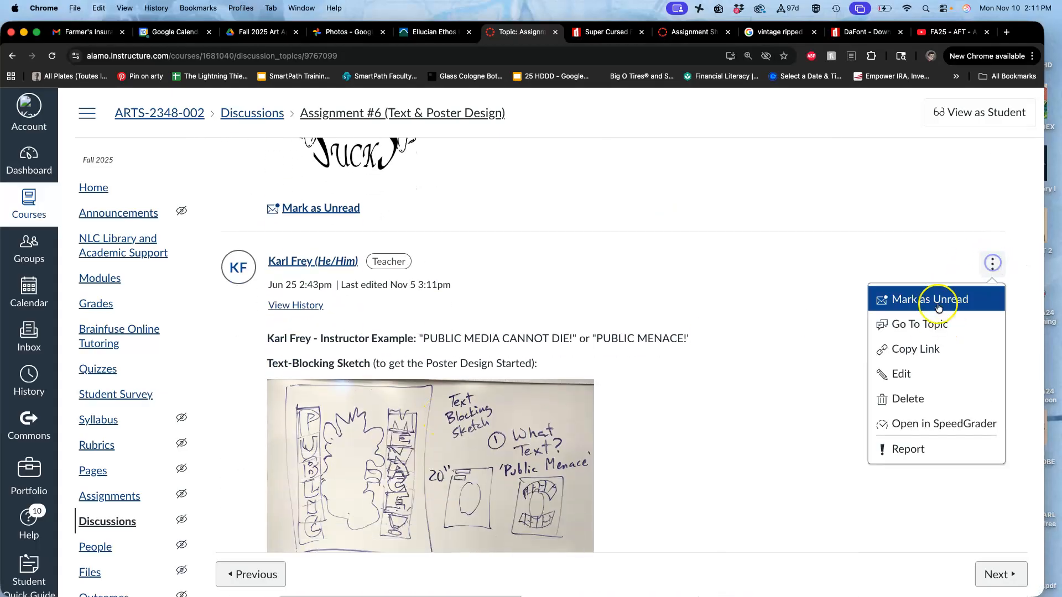
click(902, 374)
Add the bold line "Requirement #1: Black Vector Typesetting" below the last sketch image in the post
scroll(615, 496, down, 10)
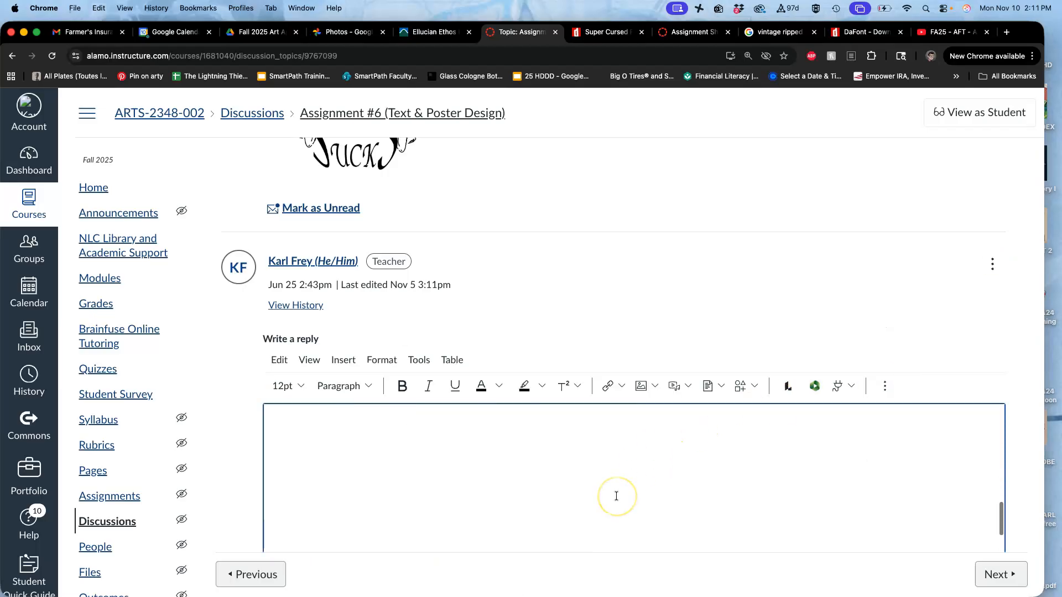
scroll(616, 496, up, 3)
click(638, 482)
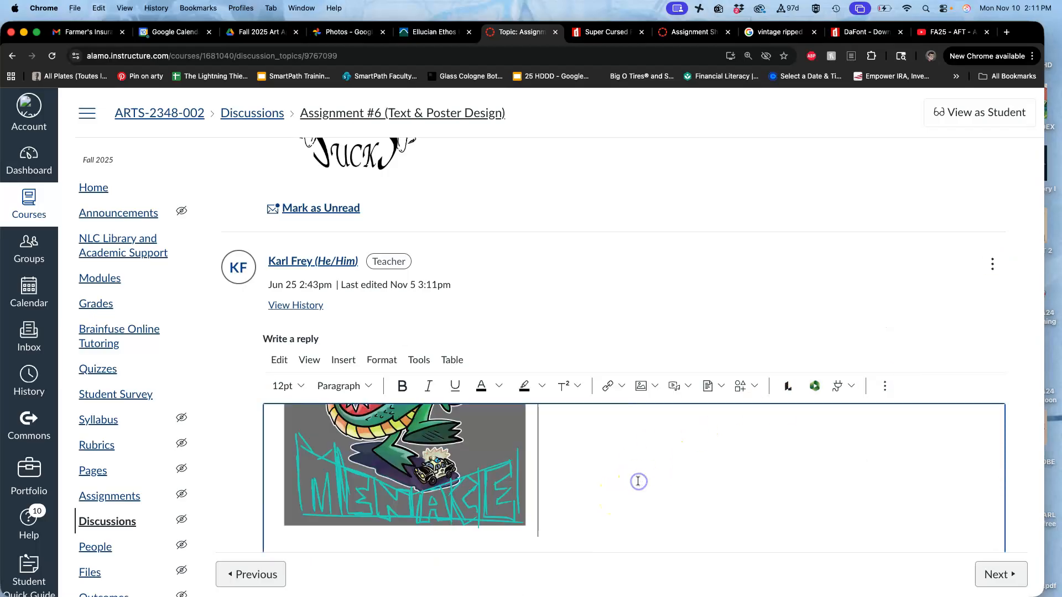
key(Return)
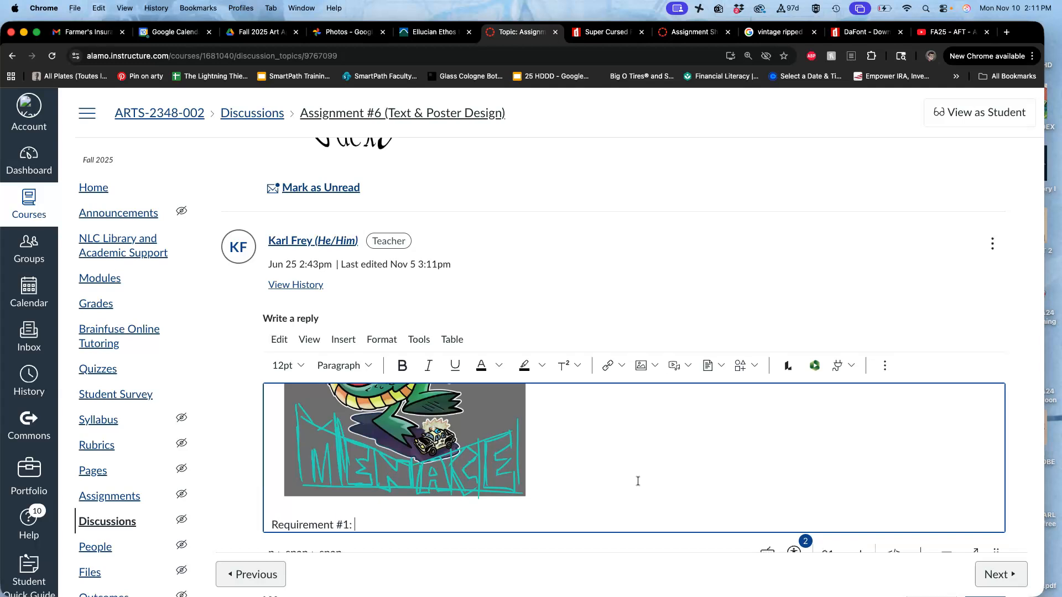
scroll(552, 480, down, 1)
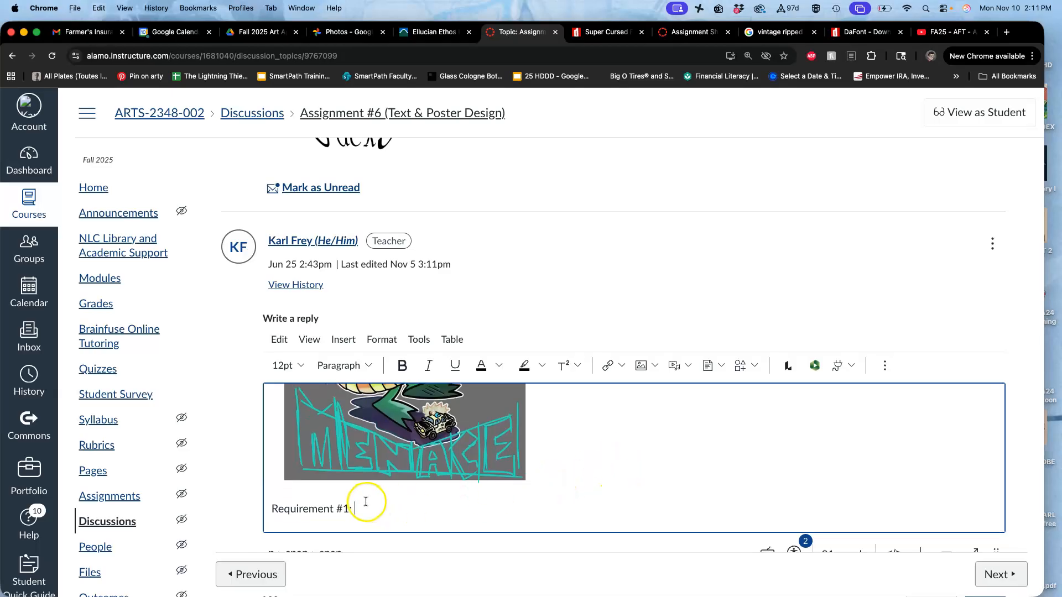
drag(356, 506, 259, 514)
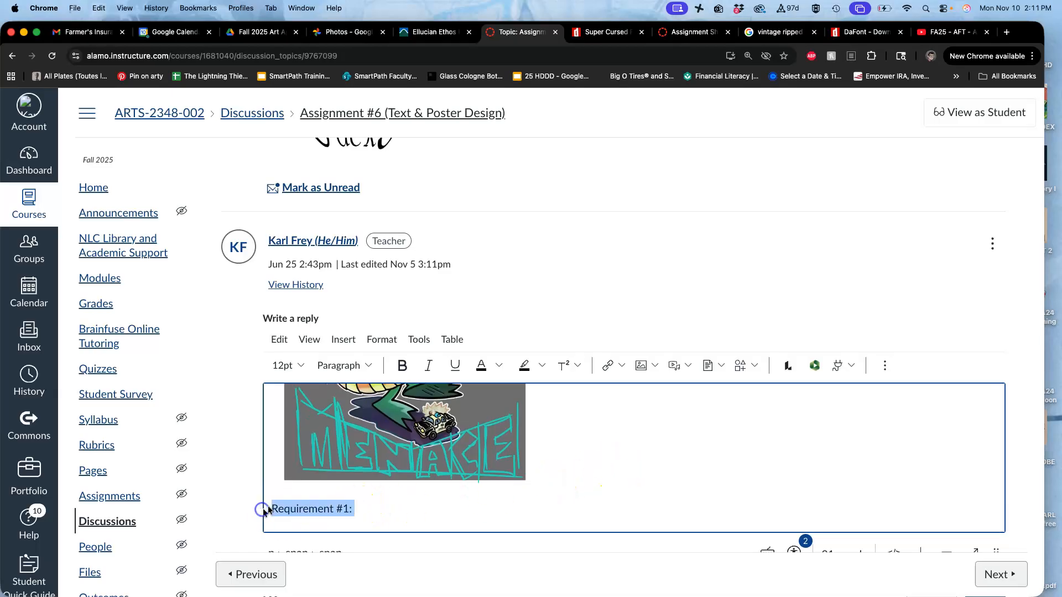
click(403, 365)
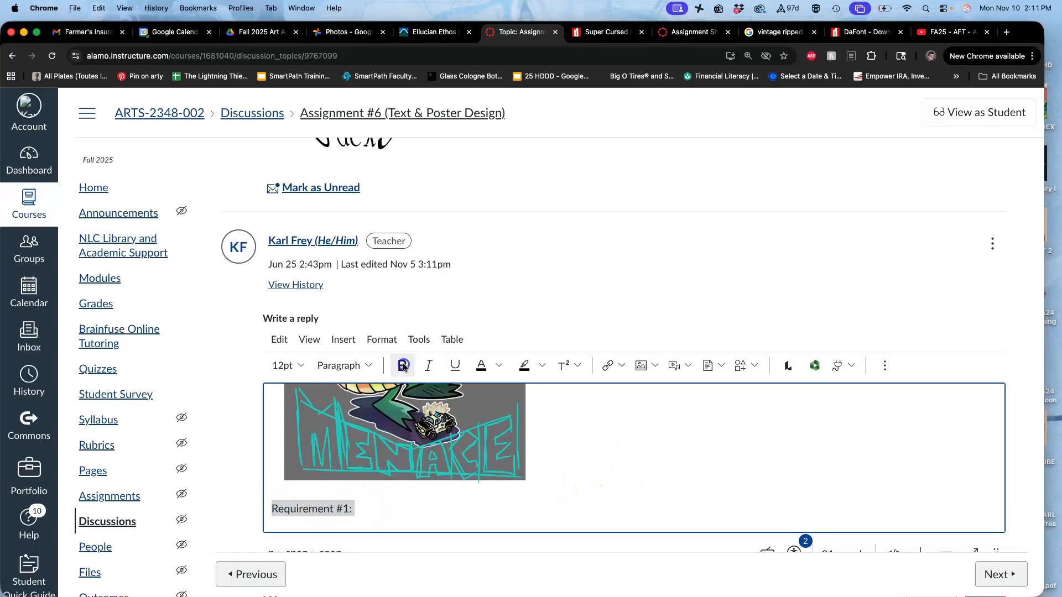
click(373, 509)
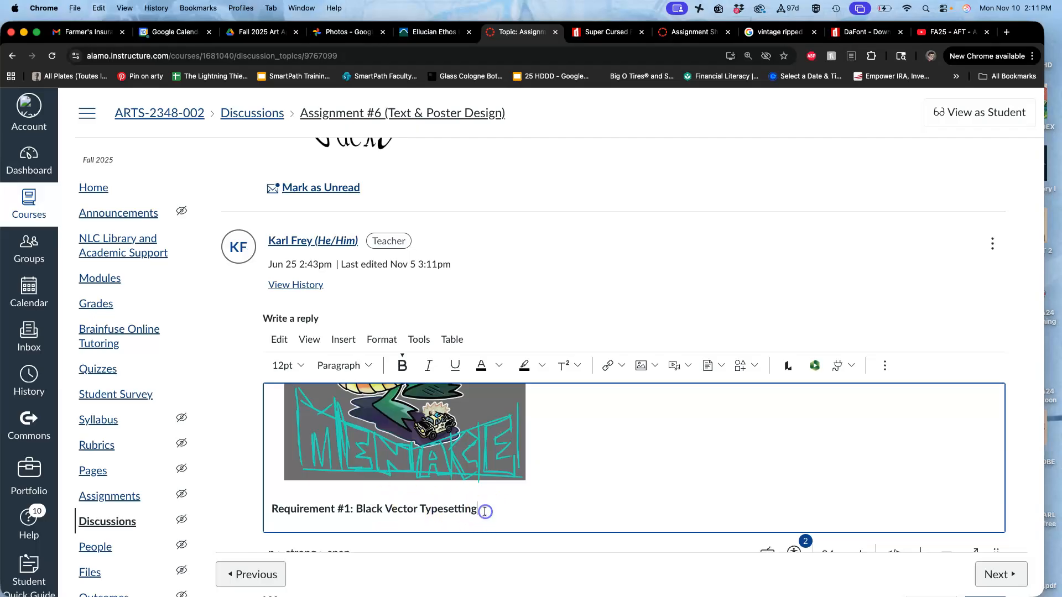
Remove the bold formatting from "Black Vector Typesetting", keeping only "Requirement #1:" bold
drag(482, 509, 365, 512)
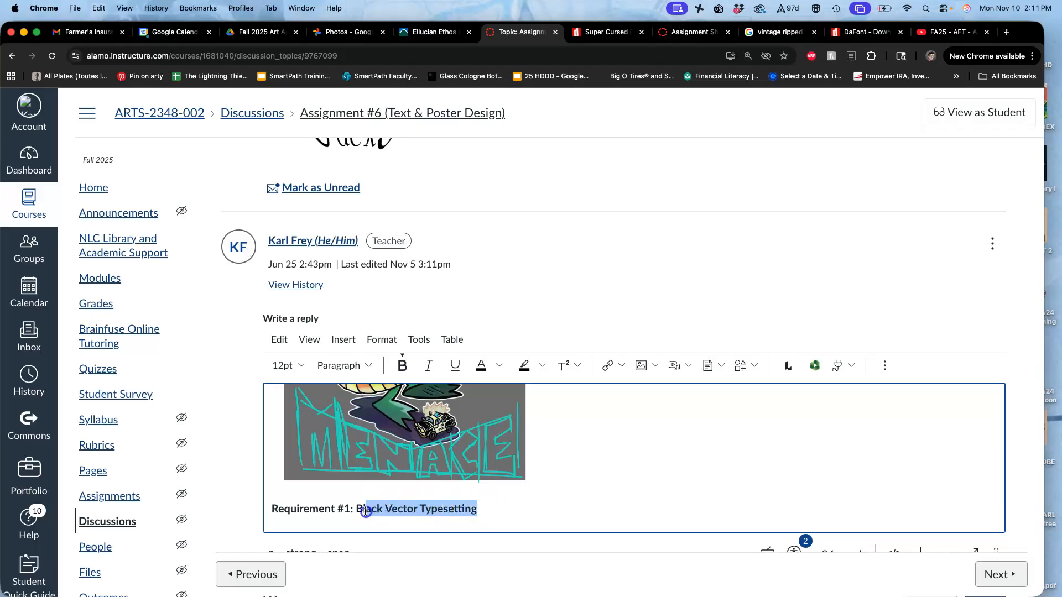
click(426, 370)
key(super+b)
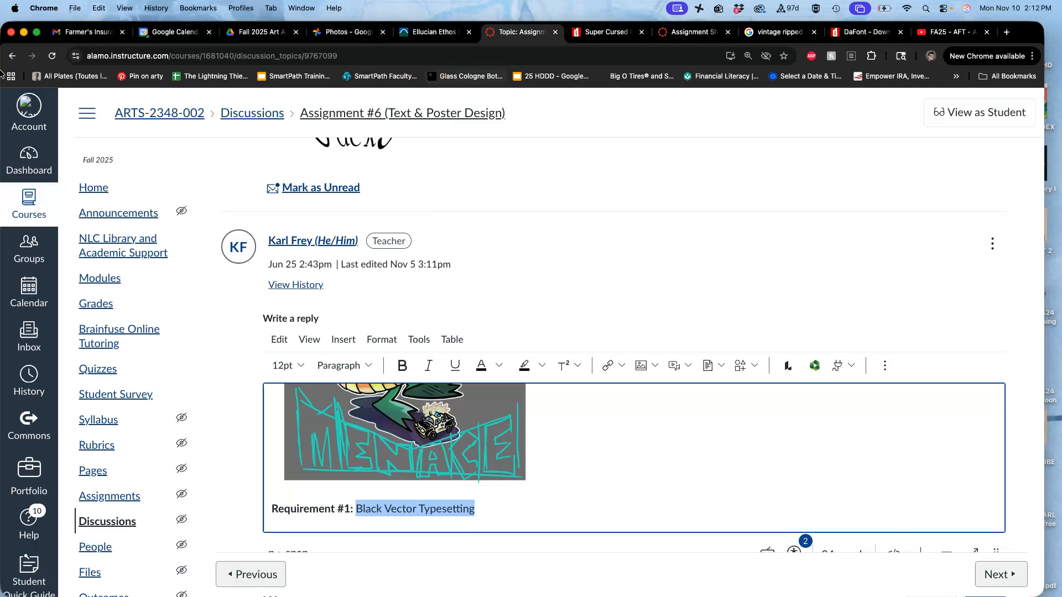
Switch to Photoshop 2026 with the poster layout showing the close PUBLIC MENACE lettering
mouse_move(2, 74)
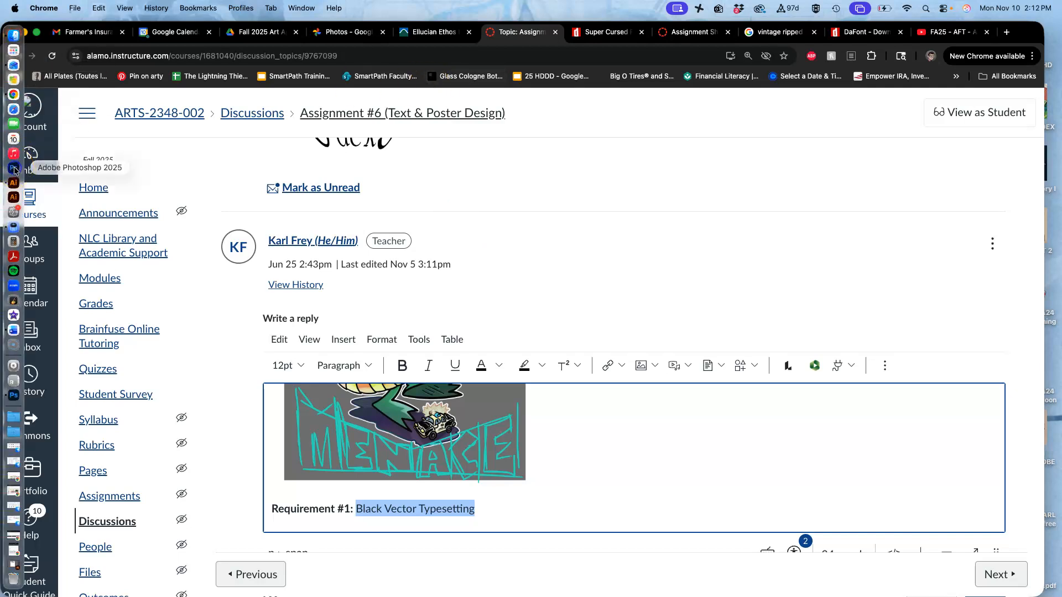
click(13, 397)
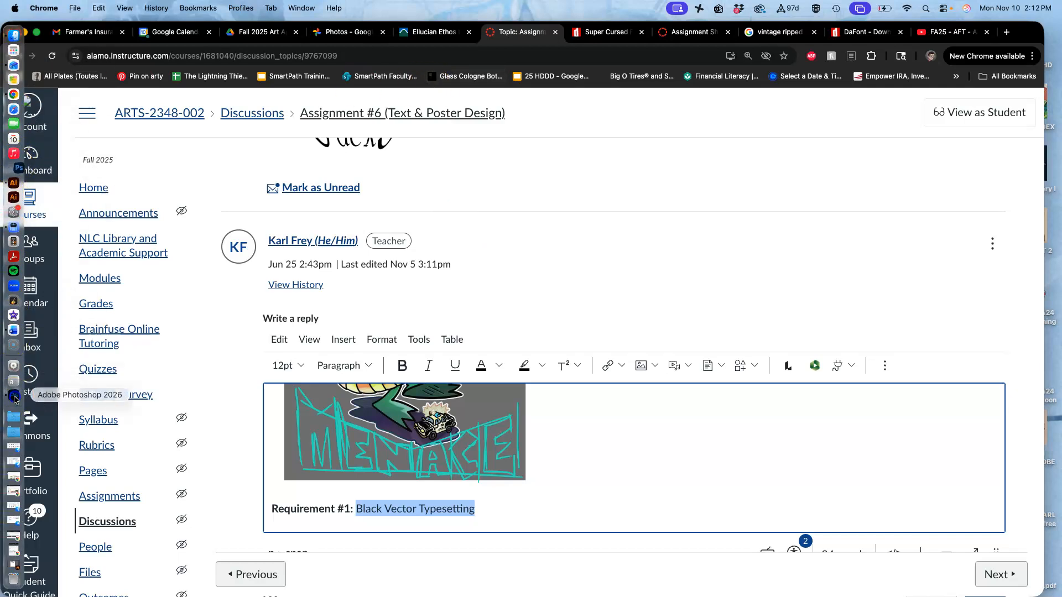
right_click(15, 168)
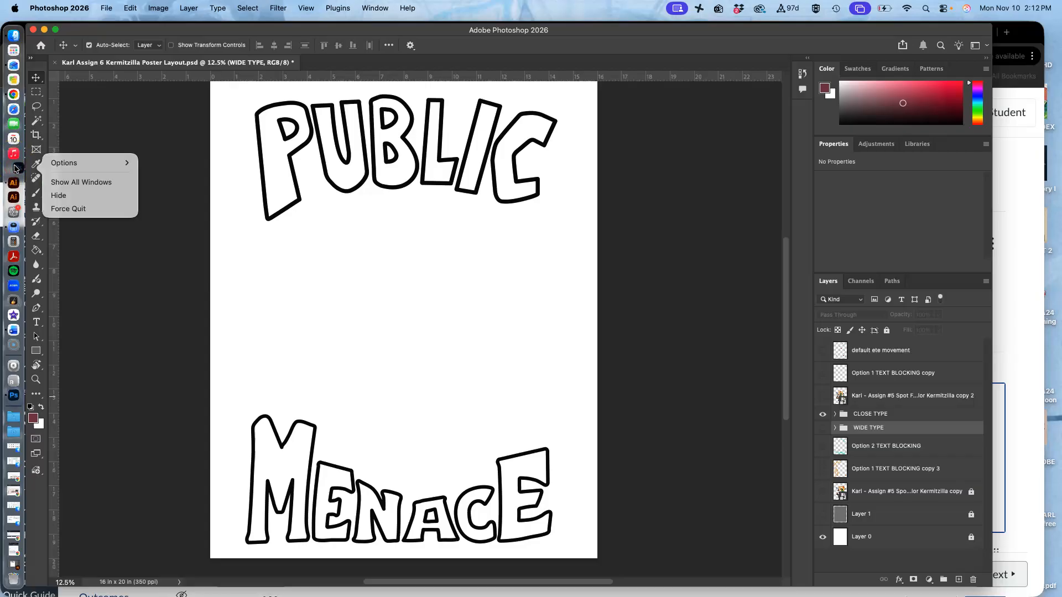
click(216, 241)
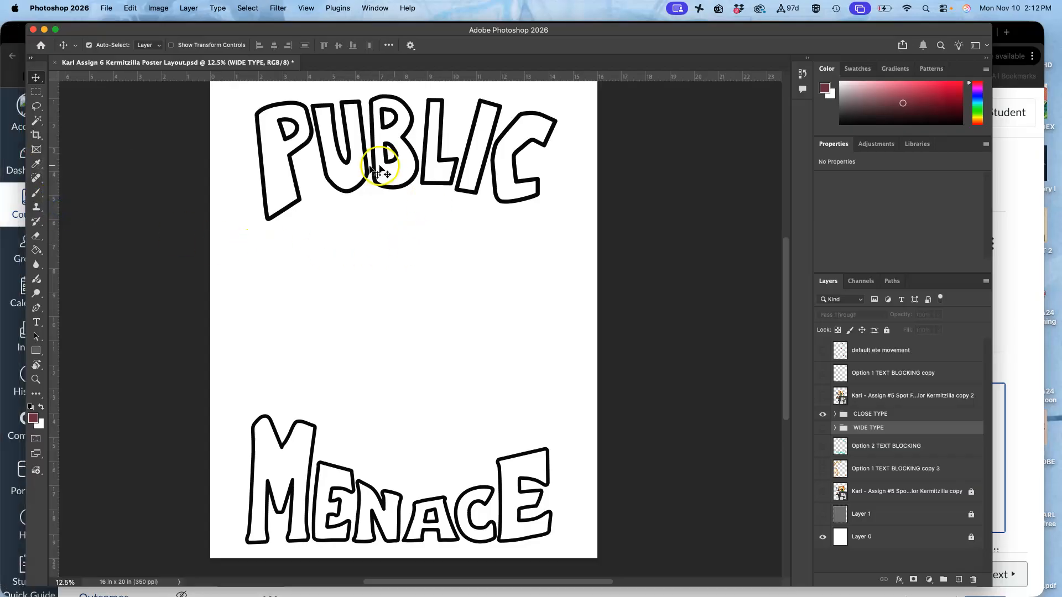
scroll(415, 249, up, 2)
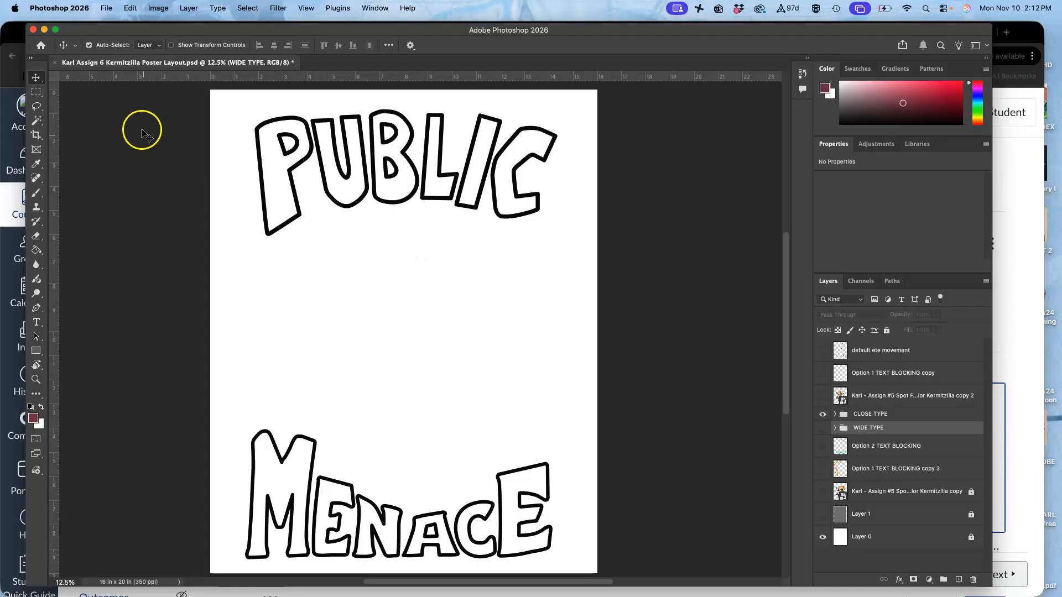
Save a copy of the poster to the Desktop as a quality 10 JPEG, inserting "BLACK TYPE" after "Assign 6" in the file name
click(105, 9)
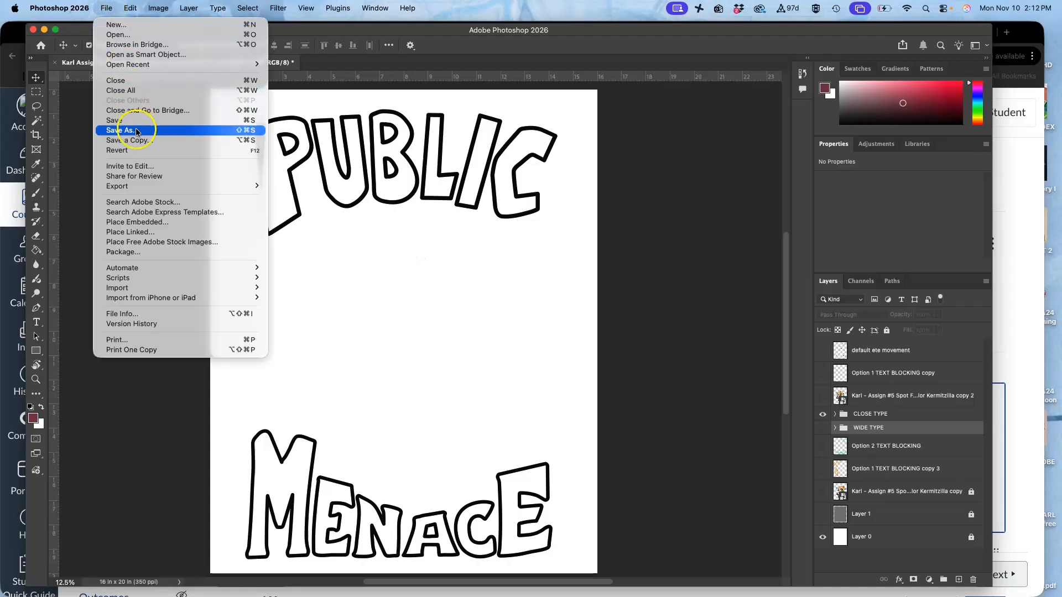
click(135, 142)
click(431, 187)
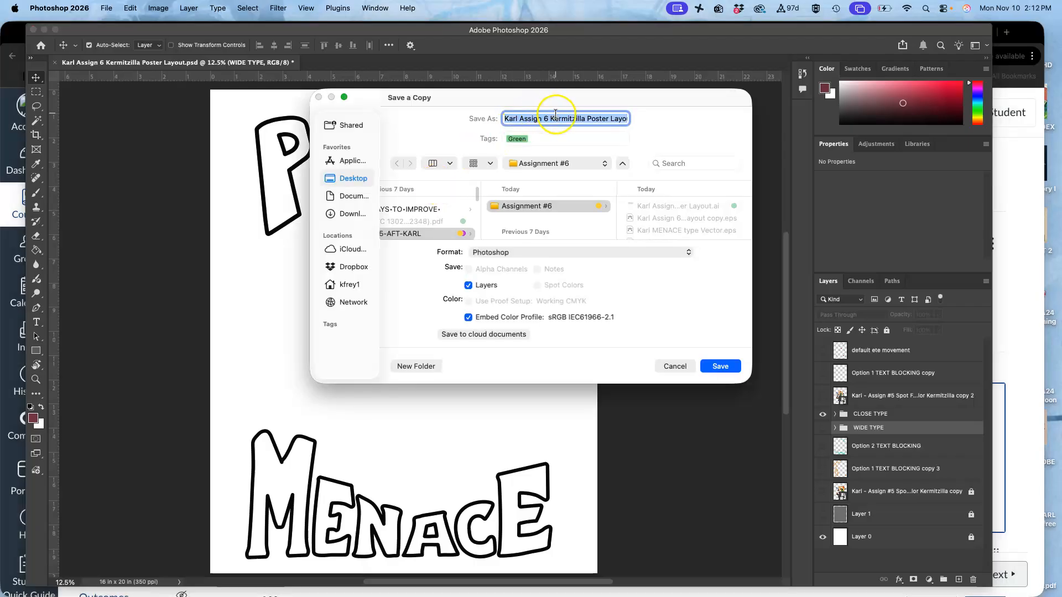
click(558, 118)
click(555, 120)
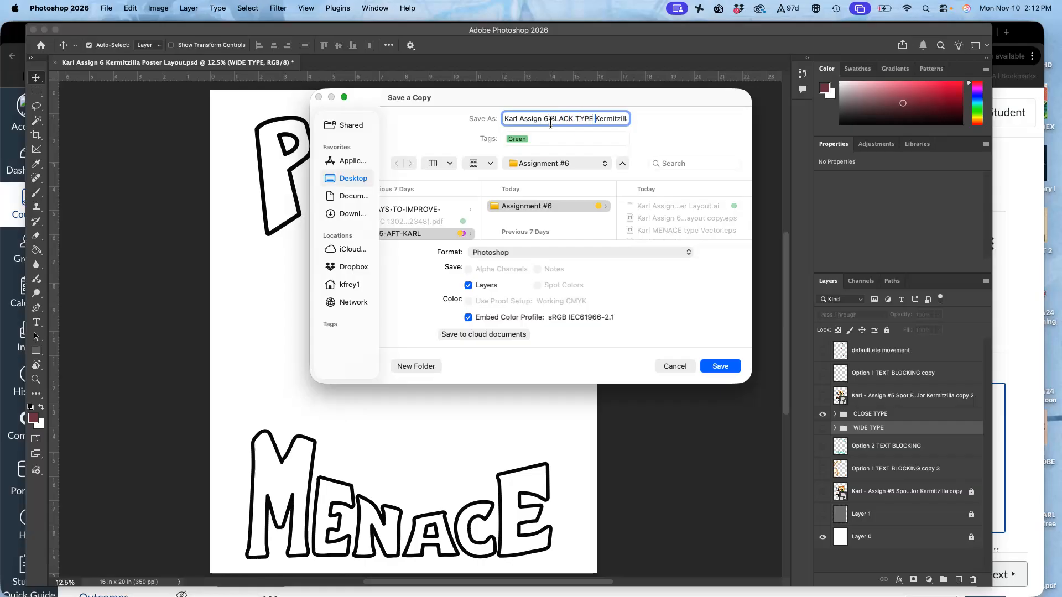
key(super+d)
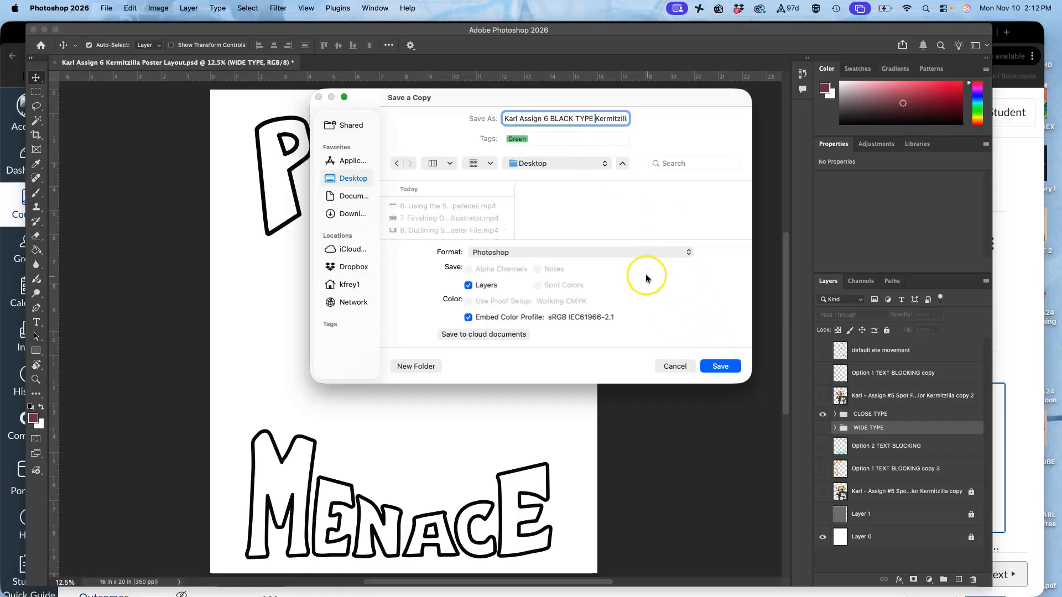
click(642, 250)
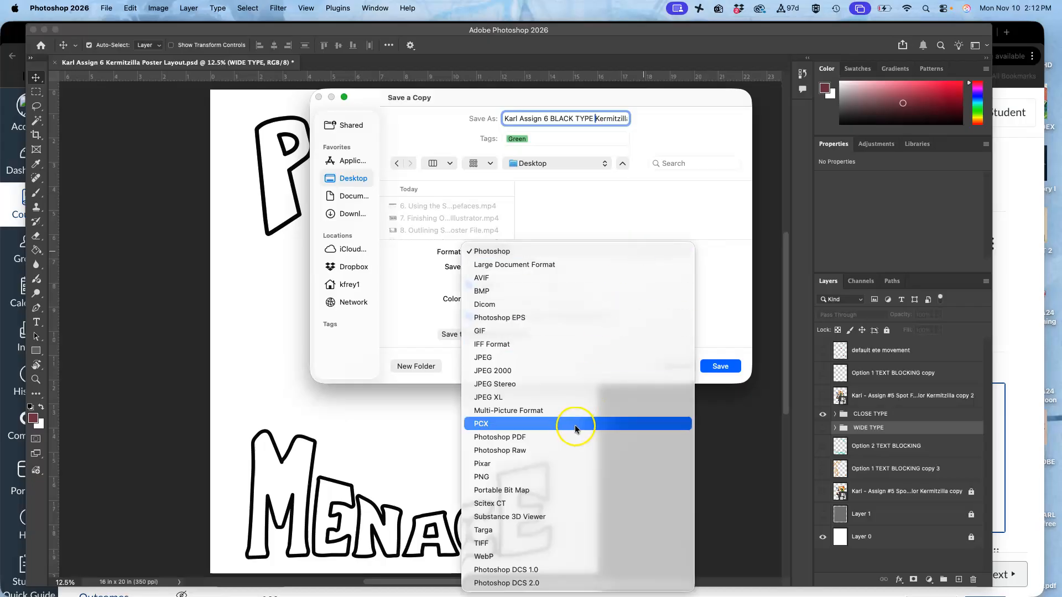
click(562, 358)
click(718, 368)
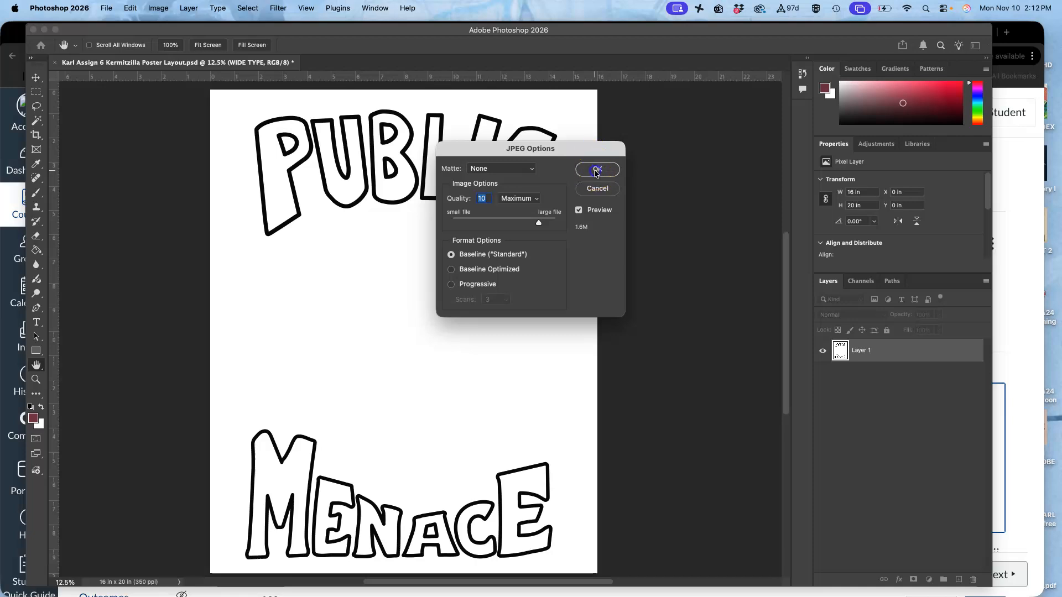
click(595, 170)
Return to Chrome and insert the BLACK TYPE JPEG from the desktop on a new line below the Requirement #1 text
click(1002, 299)
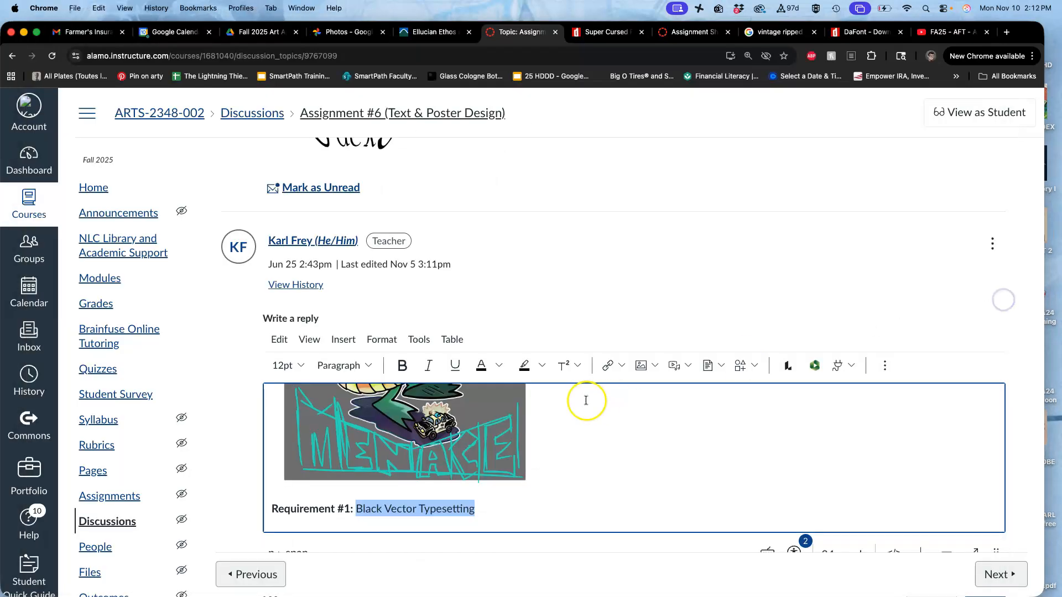
click(476, 509)
key(Return)
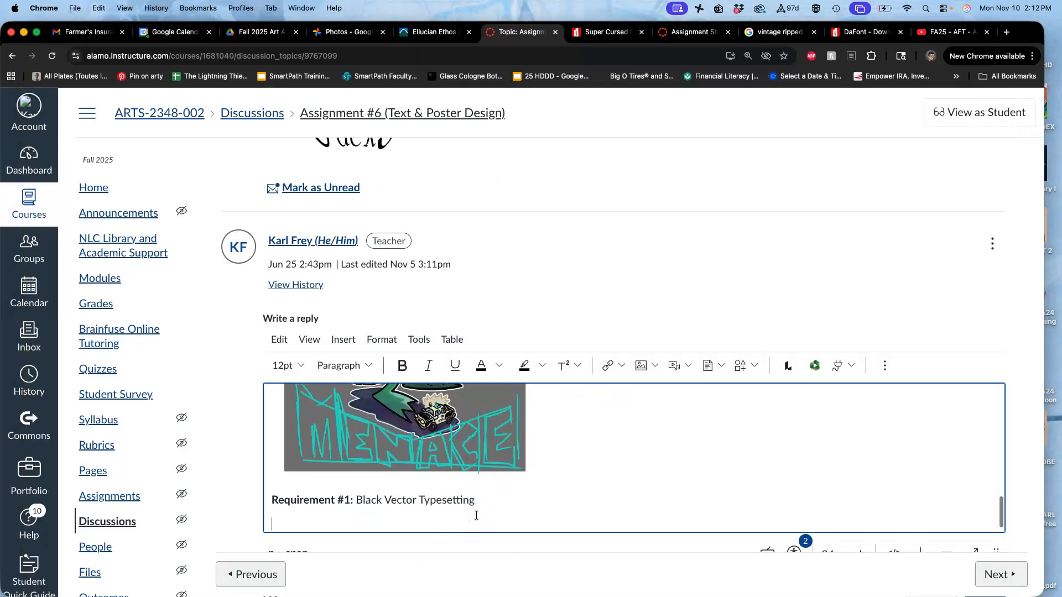
key(F11)
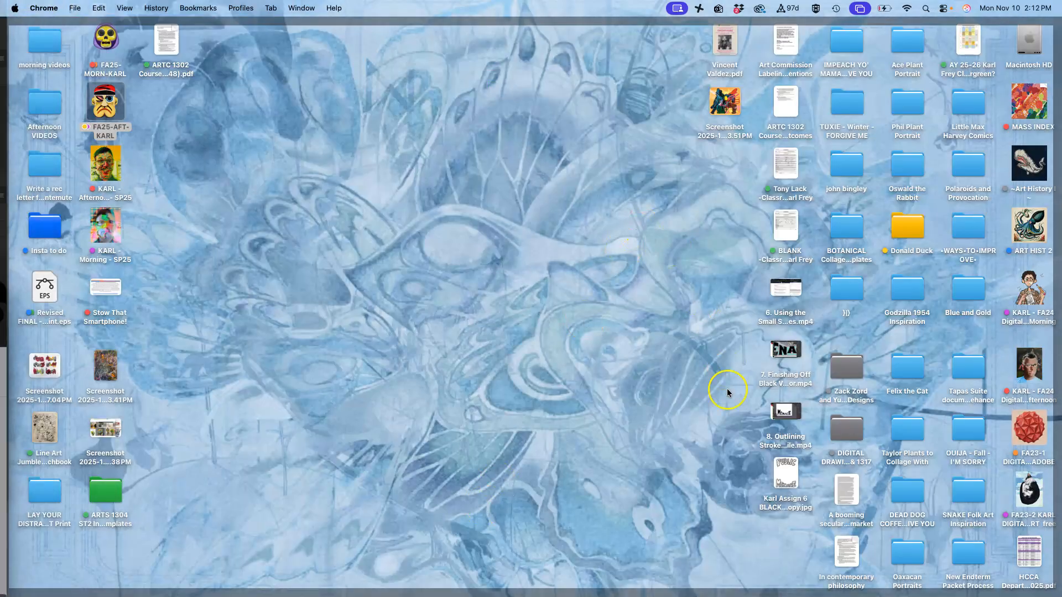
click(789, 485)
drag(790, 485, 417, 525)
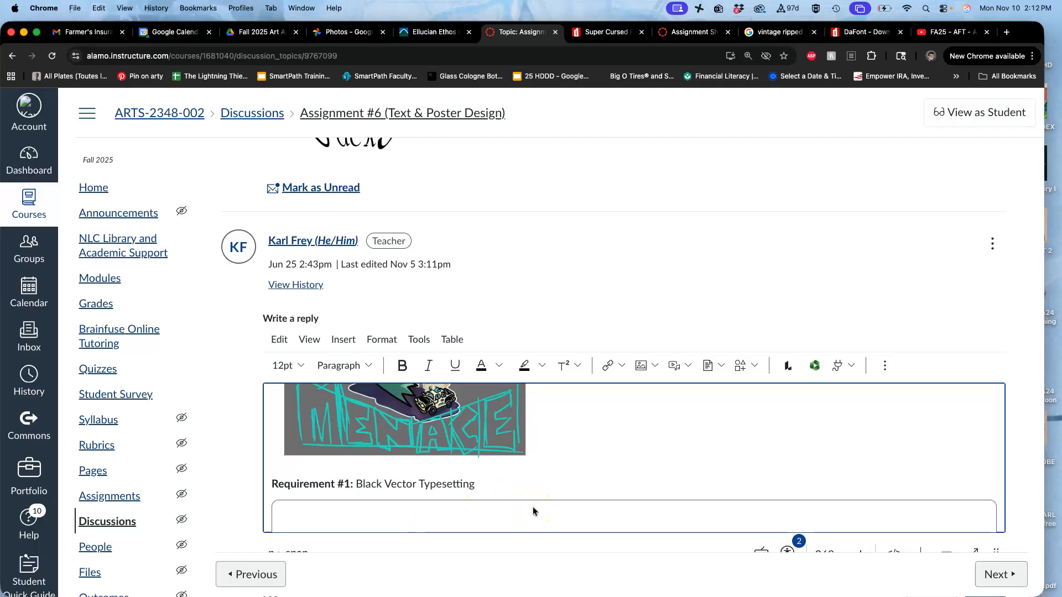
Shrink the inserted PUBLIC MENACE image to roughly the width of the sketch above it
scroll(572, 499, down, 3)
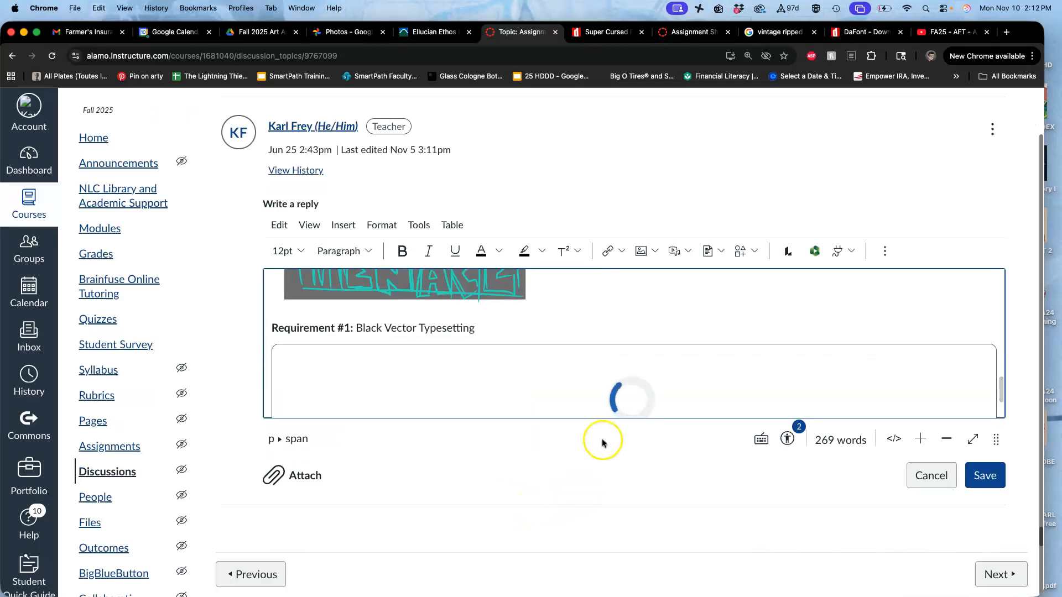
click(629, 361)
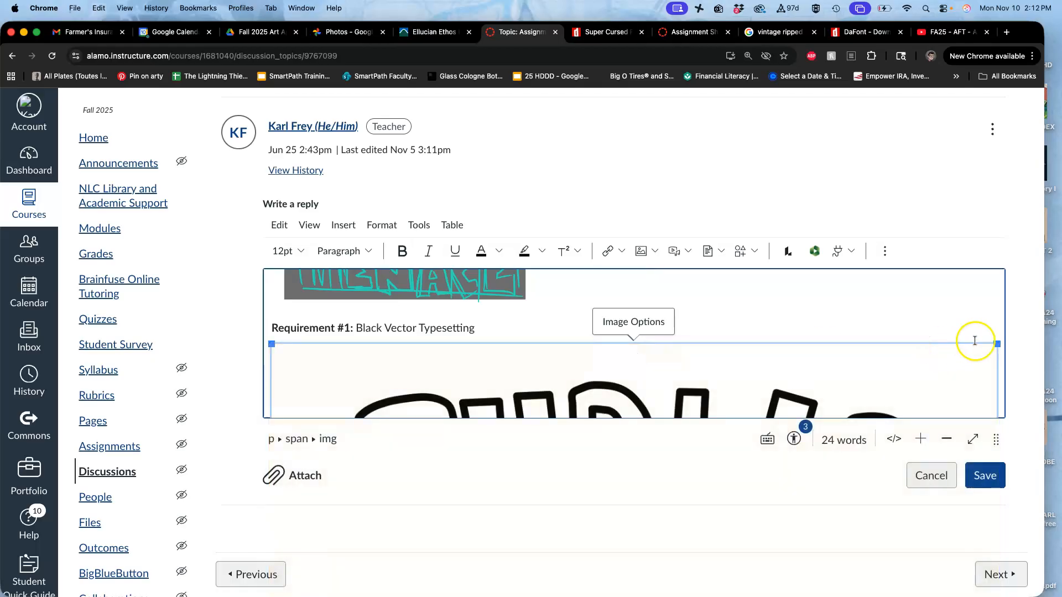
drag(996, 343, 623, 348)
click(607, 374)
Copy the Requirement #1 Black Vector Typesetting heading below the inserted PUBLIC MENACE image and renumber the copy as Requirement #2
scroll(605, 374, down, 5)
scroll(605, 375, up, 8)
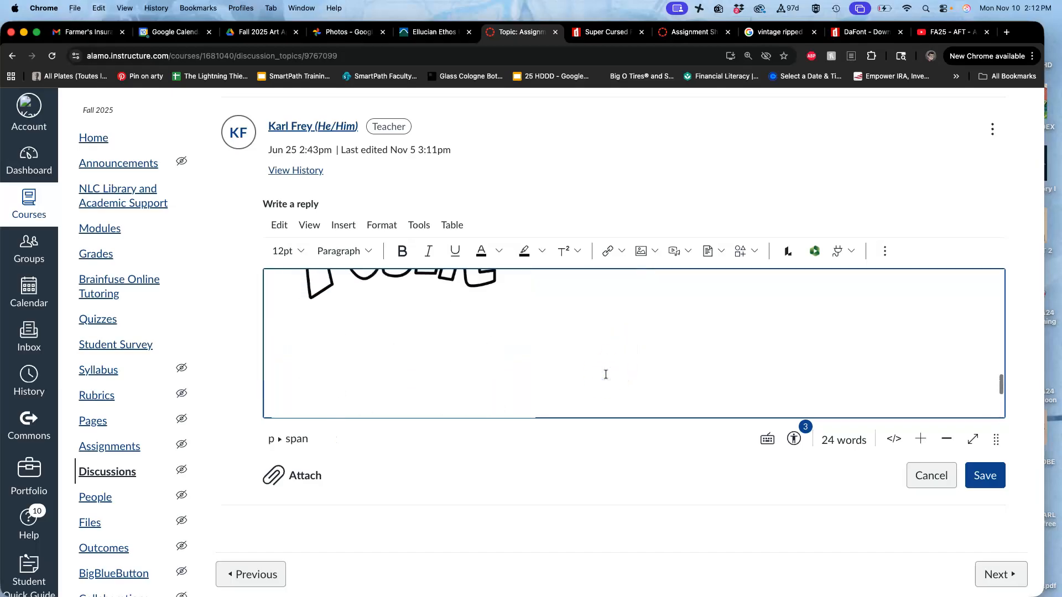
drag(487, 308, 248, 312)
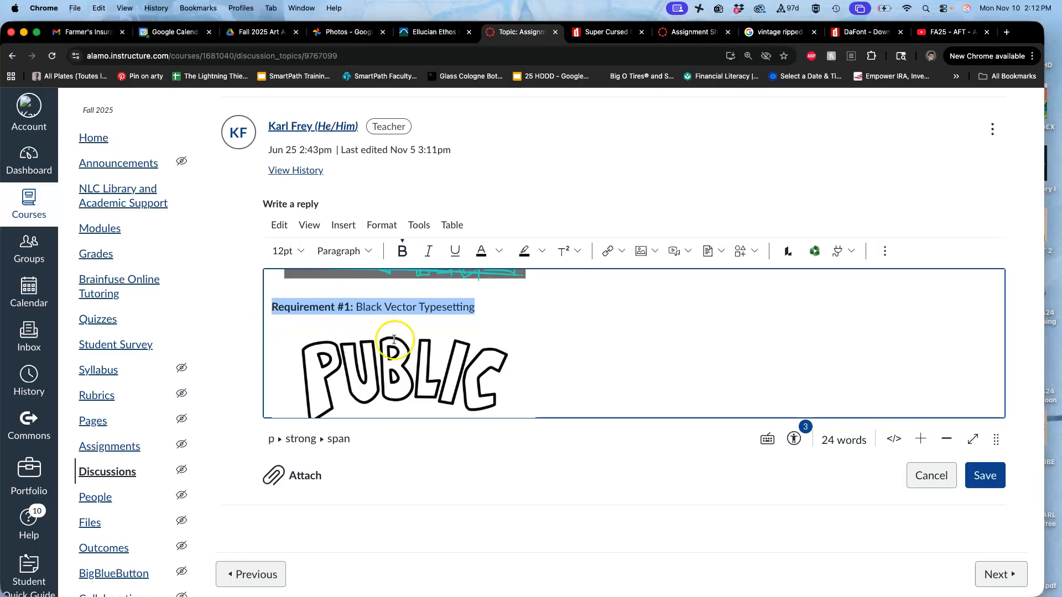
scroll(420, 338, down, 5)
click(459, 407)
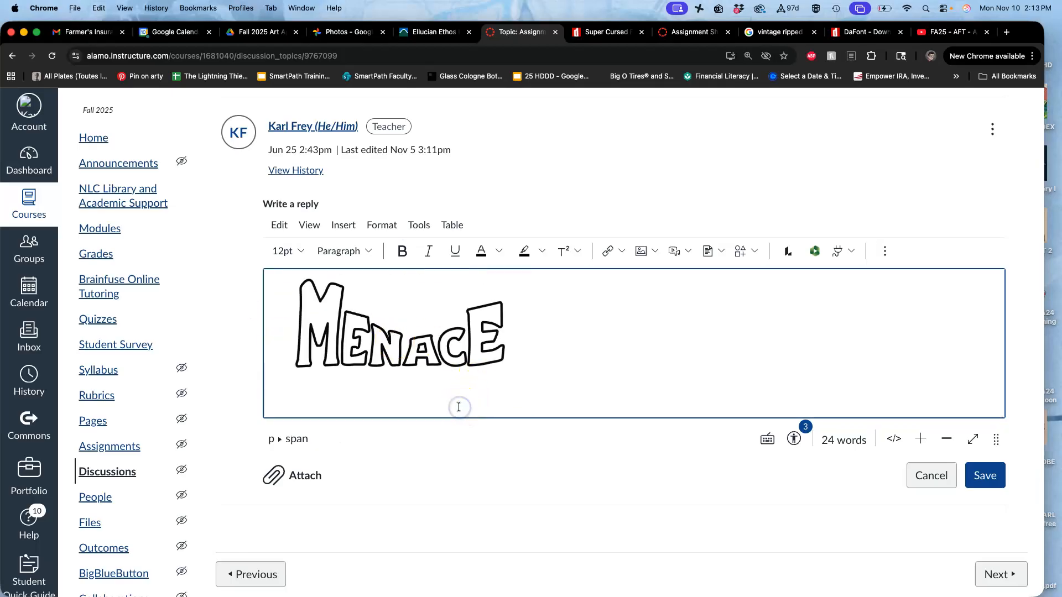
key(super+v)
double_click(346, 394)
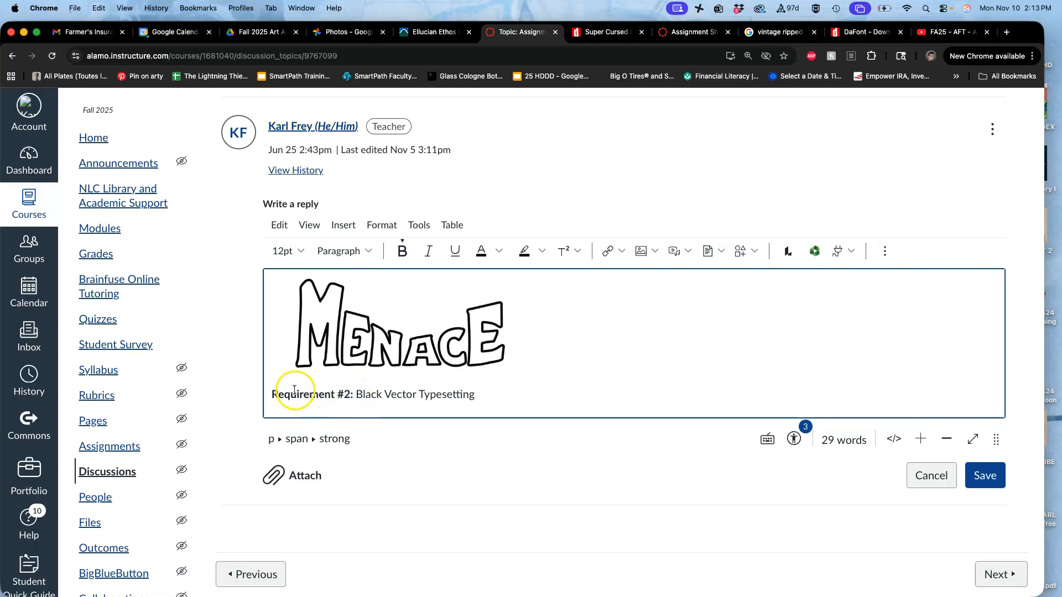
Insert a blank line above the Requirement #2 heading and save the edited discussion reply
click(274, 395)
key(Return)
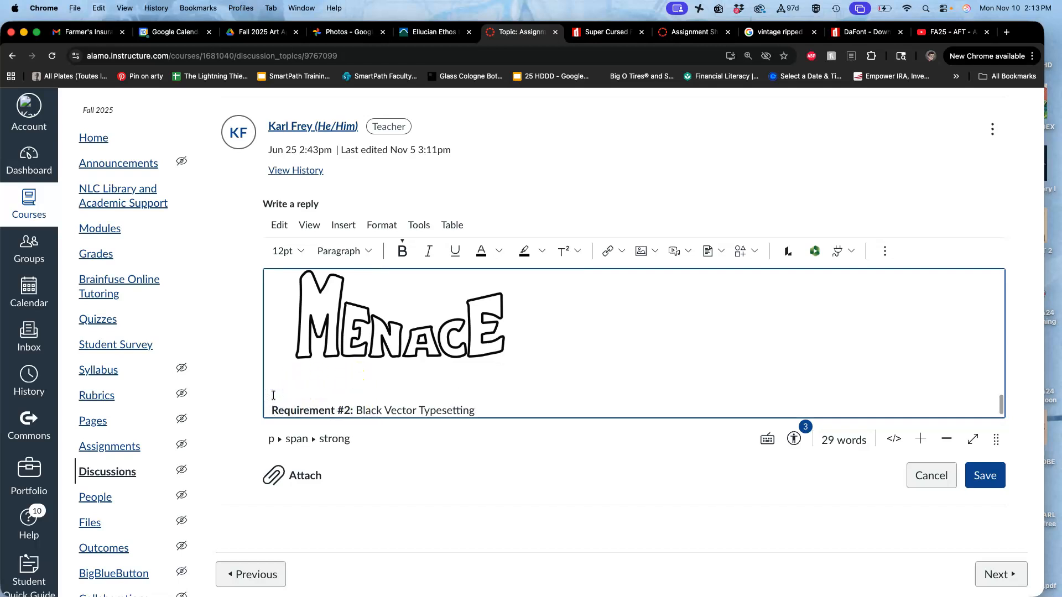
click(481, 405)
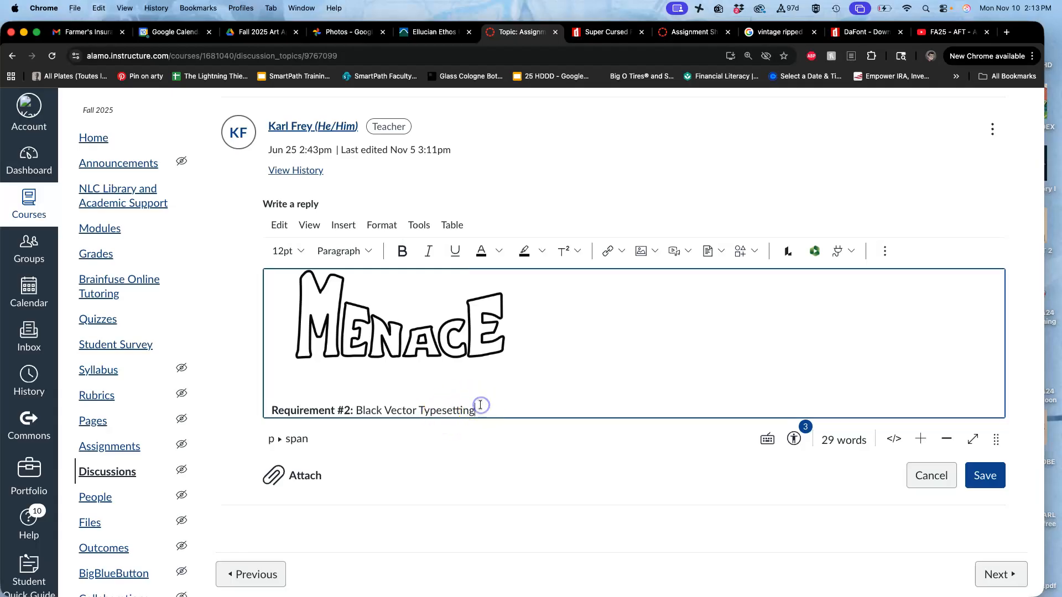
scroll(480, 406, down, 1)
click(981, 476)
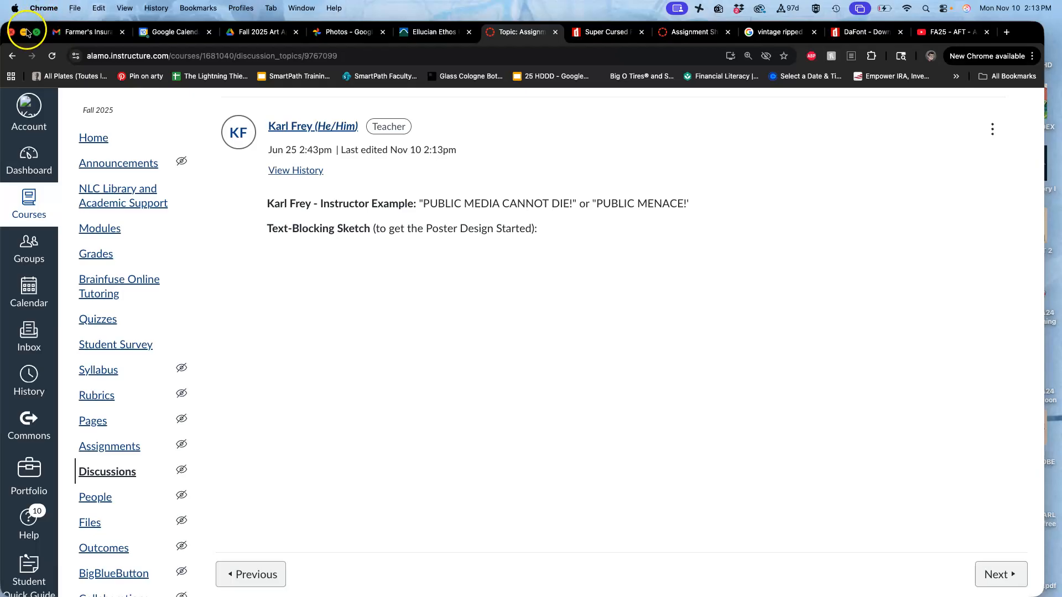
Switch to Photoshop 2026 and show the gray Layer 1 background and the Kermitzilla copy 2 layer above the lettering
click(24, 33)
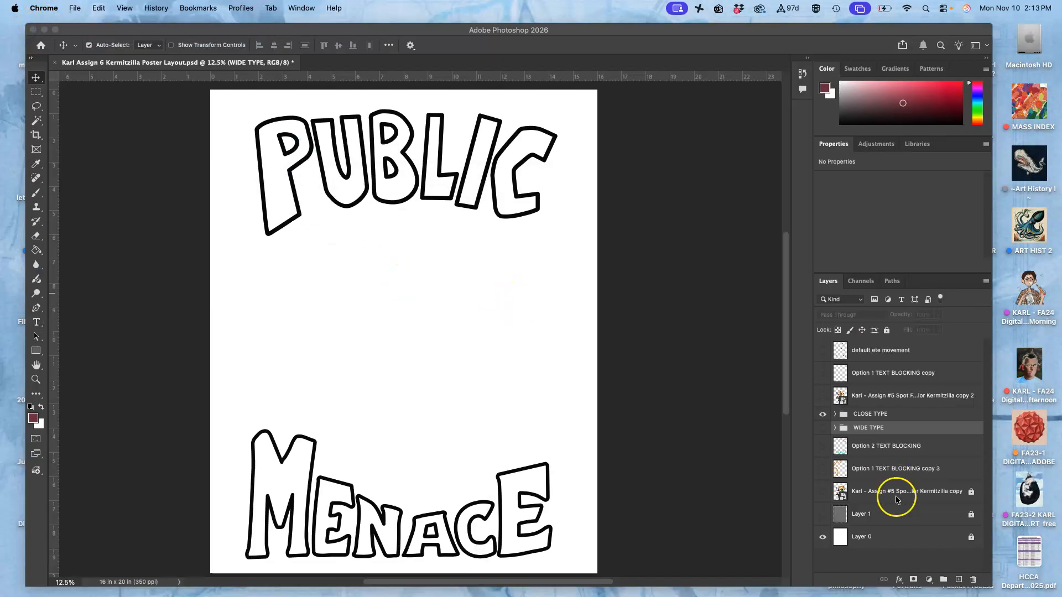
click(823, 516)
click(822, 516)
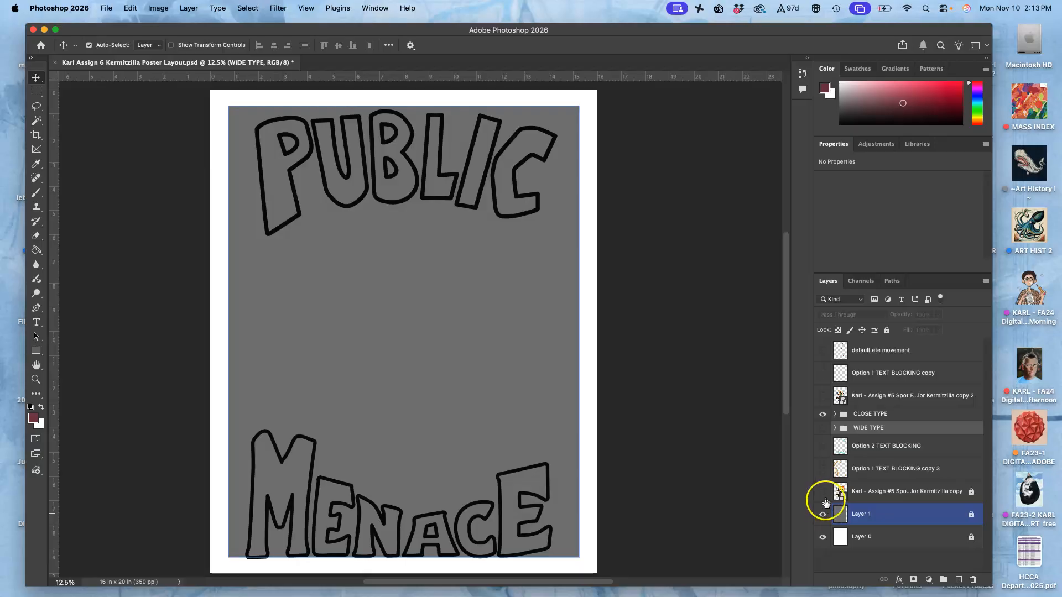
click(823, 396)
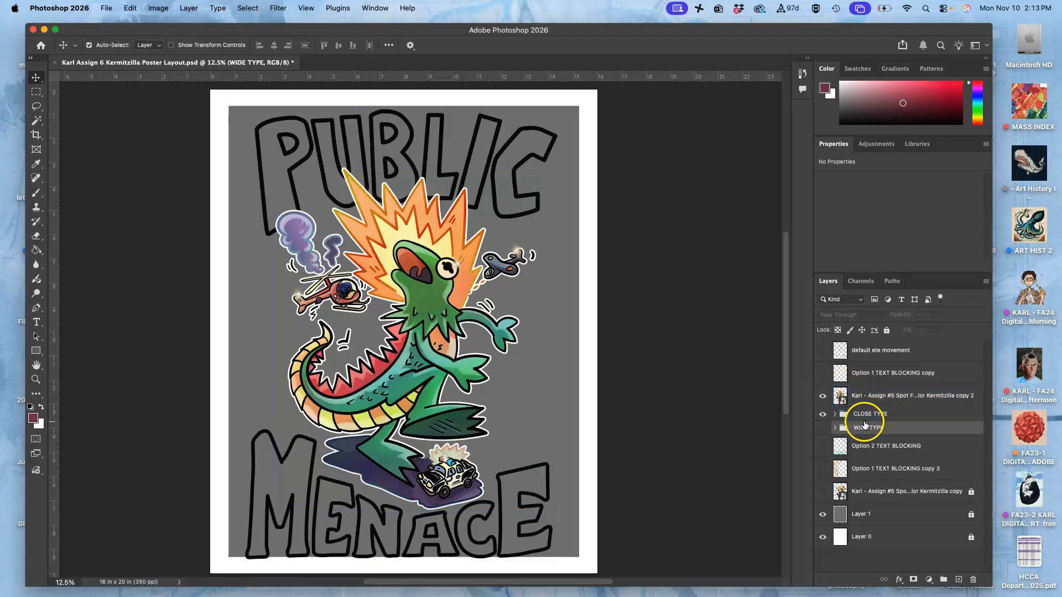
Expand the CLOSE TYPE group and nudge its MENACE lettering layer down to Y 14.16 in
click(834, 415)
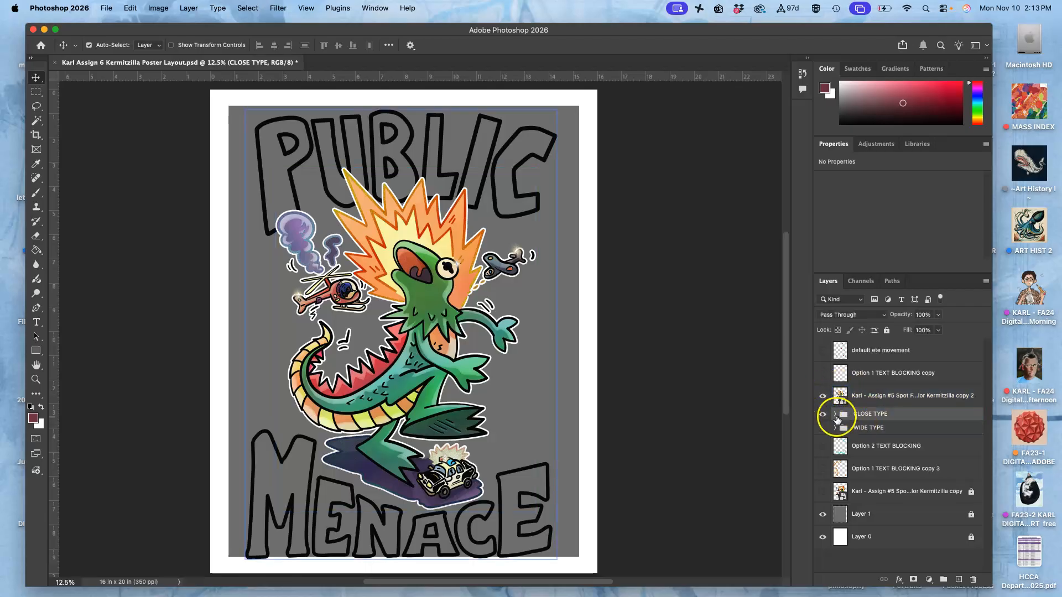
click(834, 414)
click(872, 454)
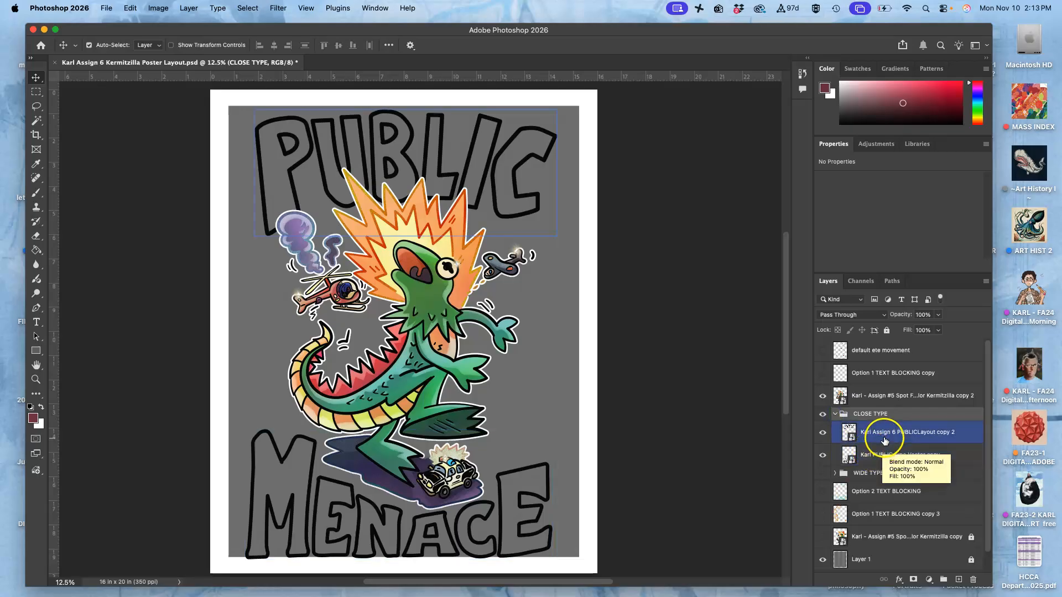
click(822, 455)
click(865, 456)
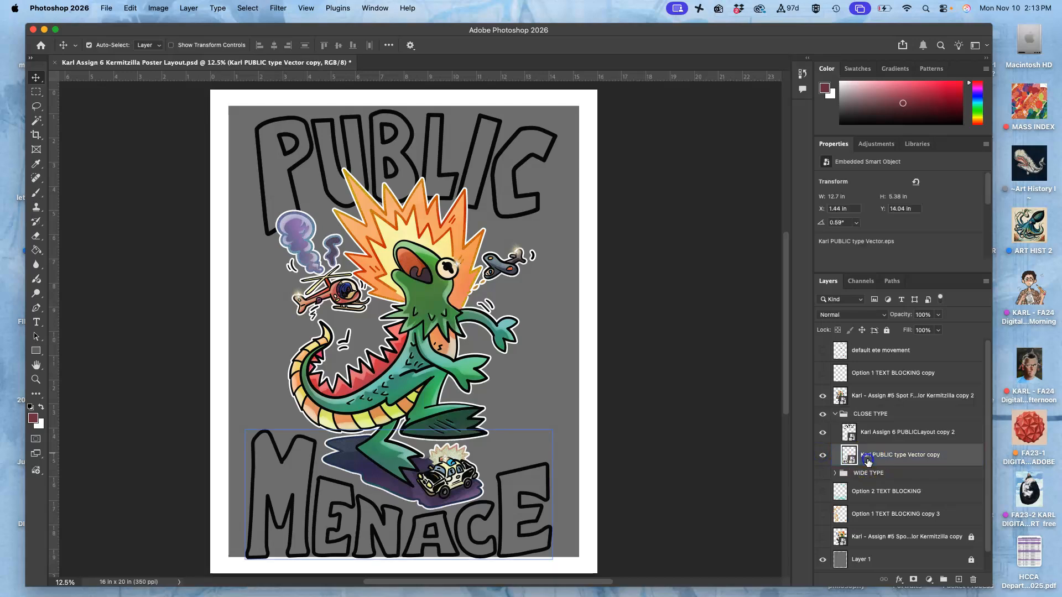
key(shift+Down)
key(shift+Down)
key(shift+Down)
key(shift+Down)
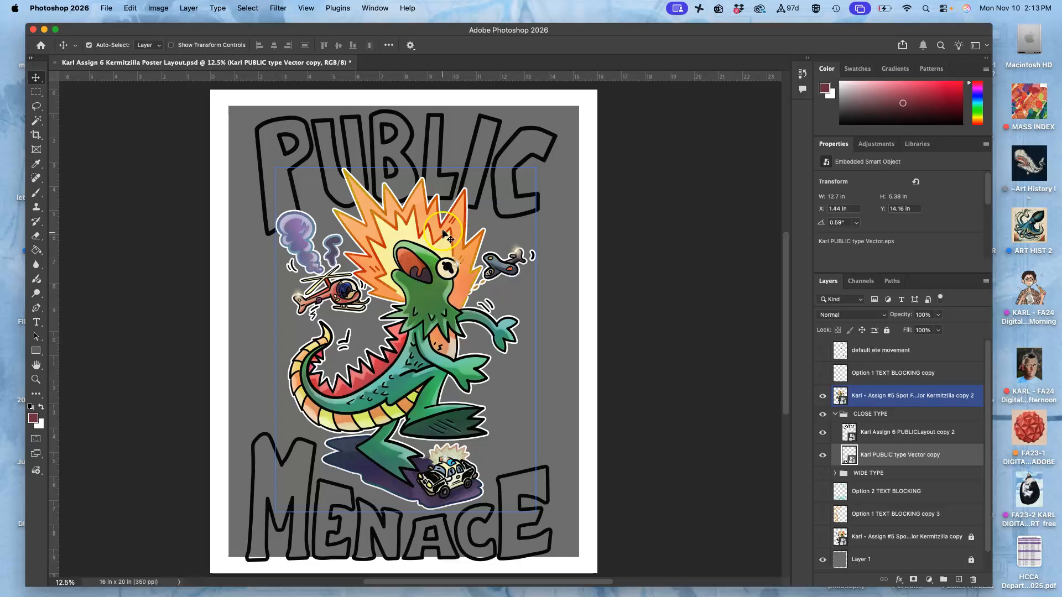
Nudge the PUBLIC lettering layer in the CLOSE TYPE group up to Y 0.57 in
click(881, 438)
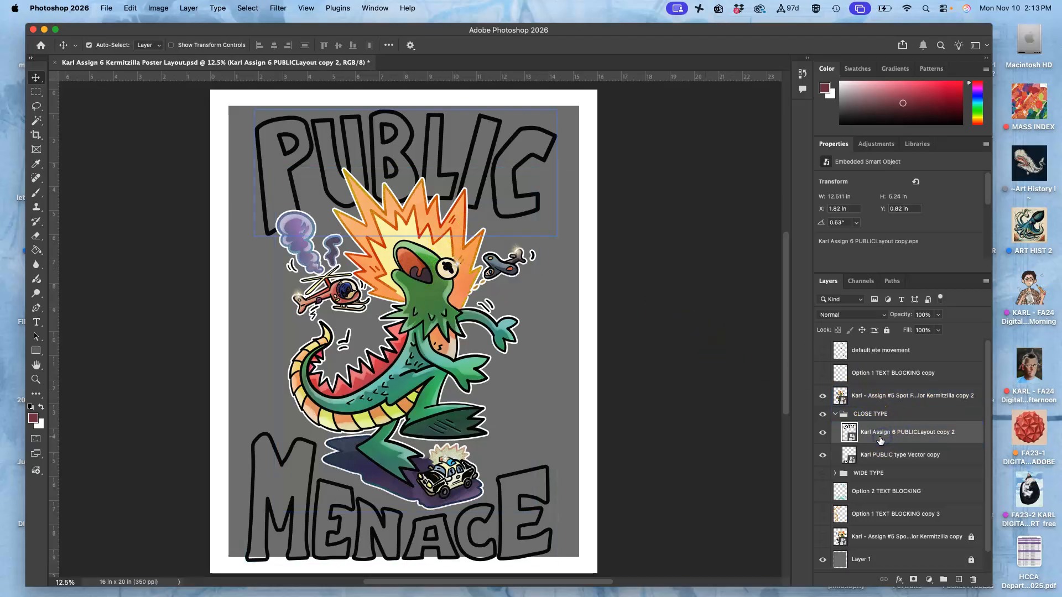
key(shift+Up)
key(shift+Up)
key(shift+Up)
key(shift+Up)
key(shift+Up)
key(shift+Up)
key(shift+Up)
key(shift+Up)
key(shift+Up)
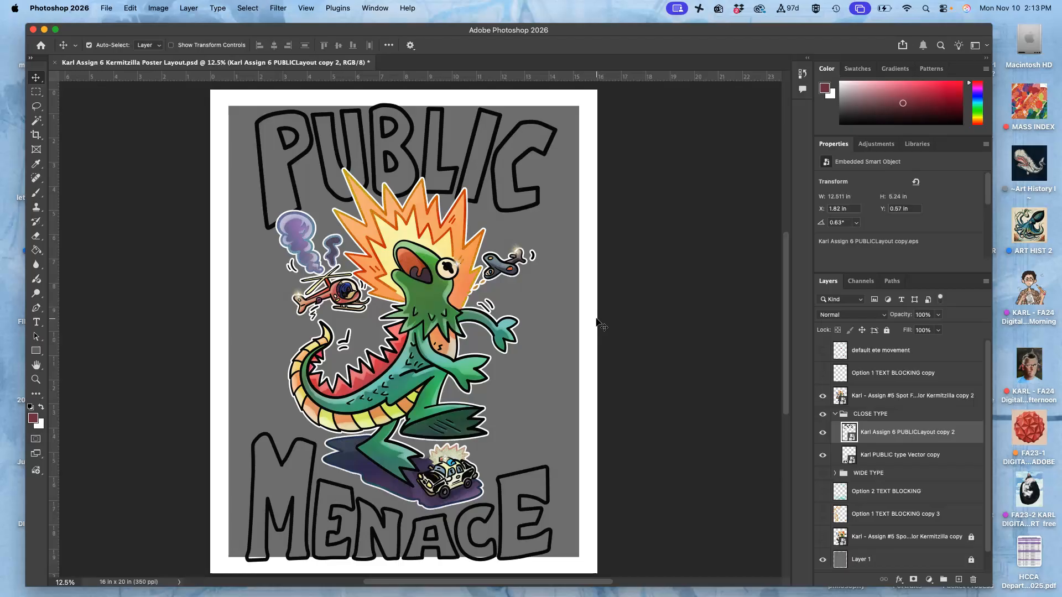
Unlock Layer 1 and scale the gray background proportionally about its center to about 104%, leaving a narrower white border
click(880, 559)
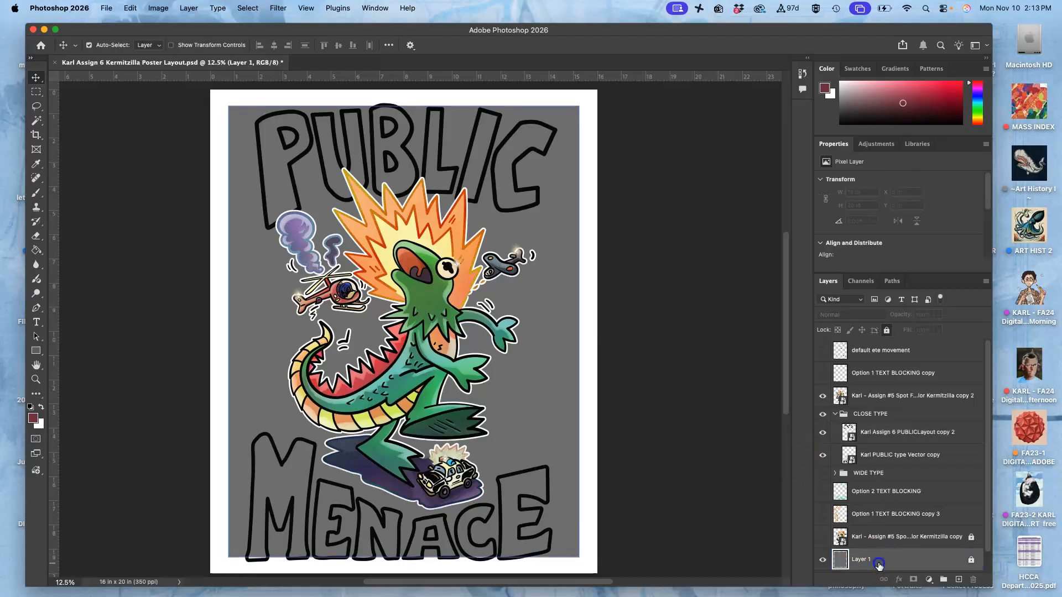
click(967, 561)
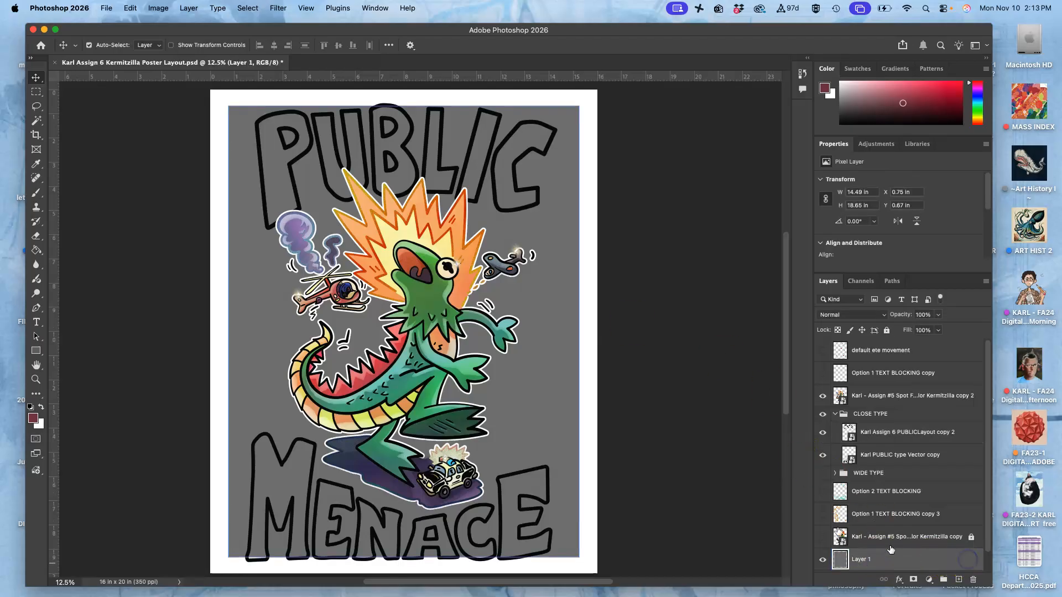
key(super+t)
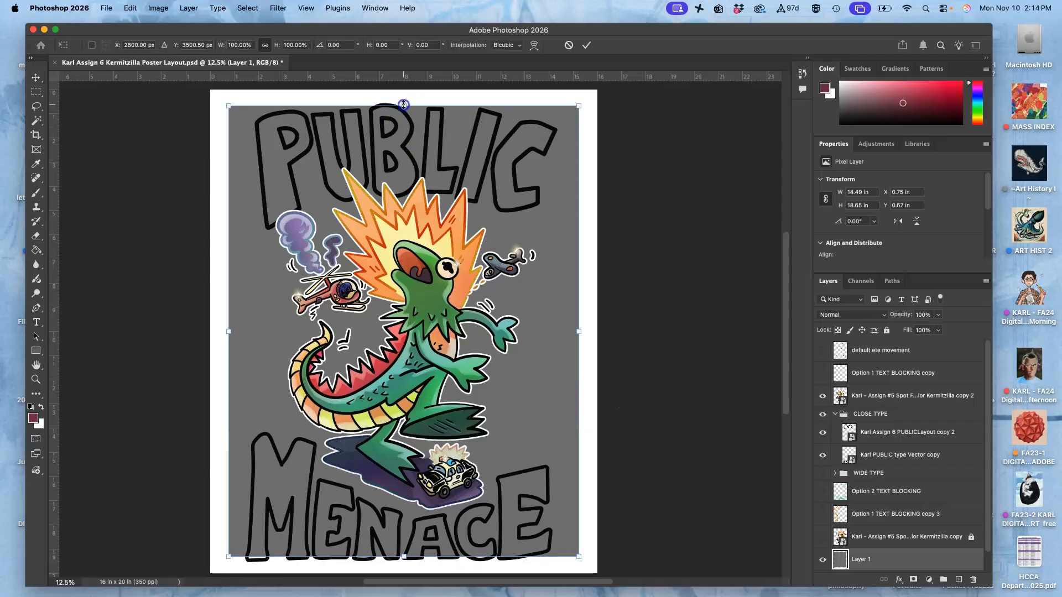
drag(403, 105, 403, 111)
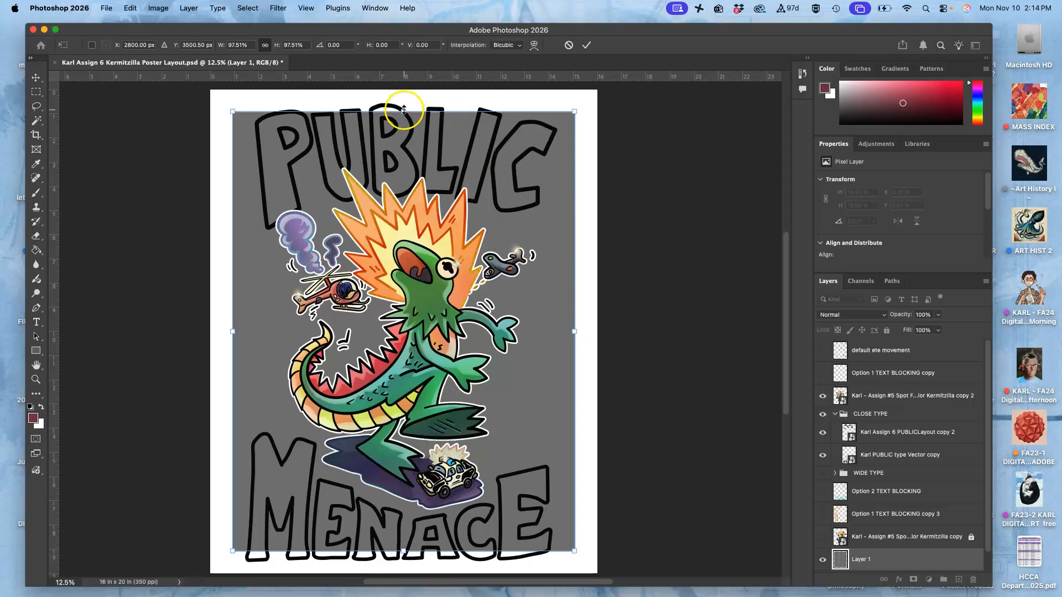
drag(403, 111, 411, 96)
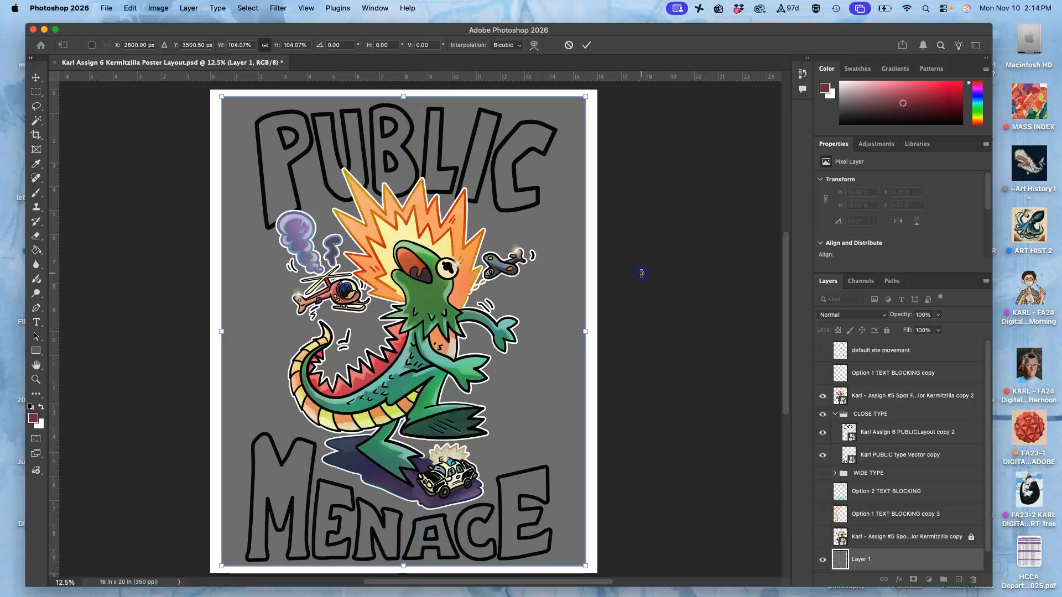
key(Return)
Add a new empty layer directly above the gray Layer 1
scroll(674, 302, up, 1)
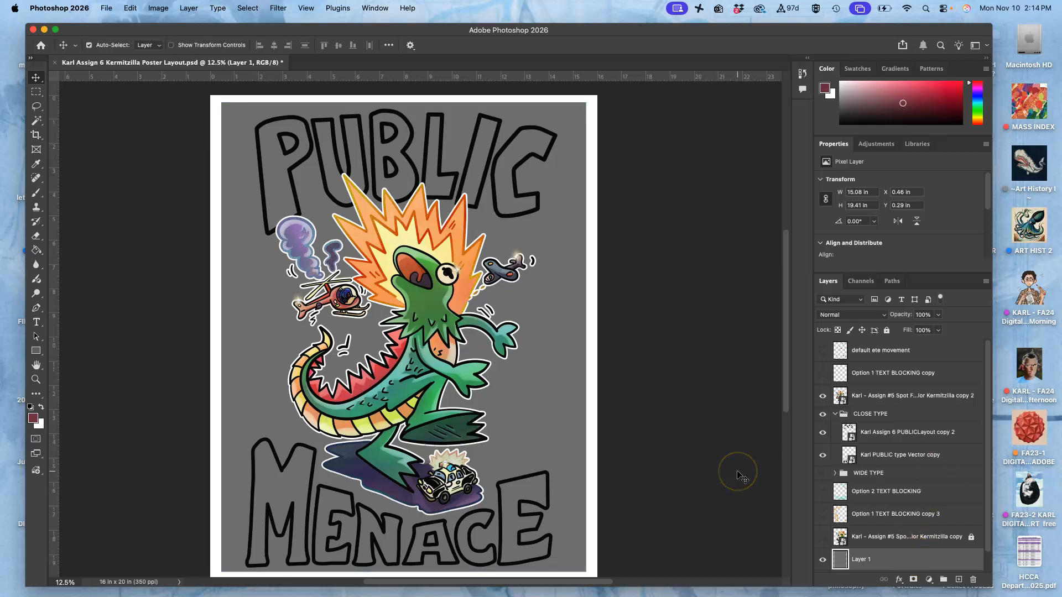
scroll(895, 534, down, 1)
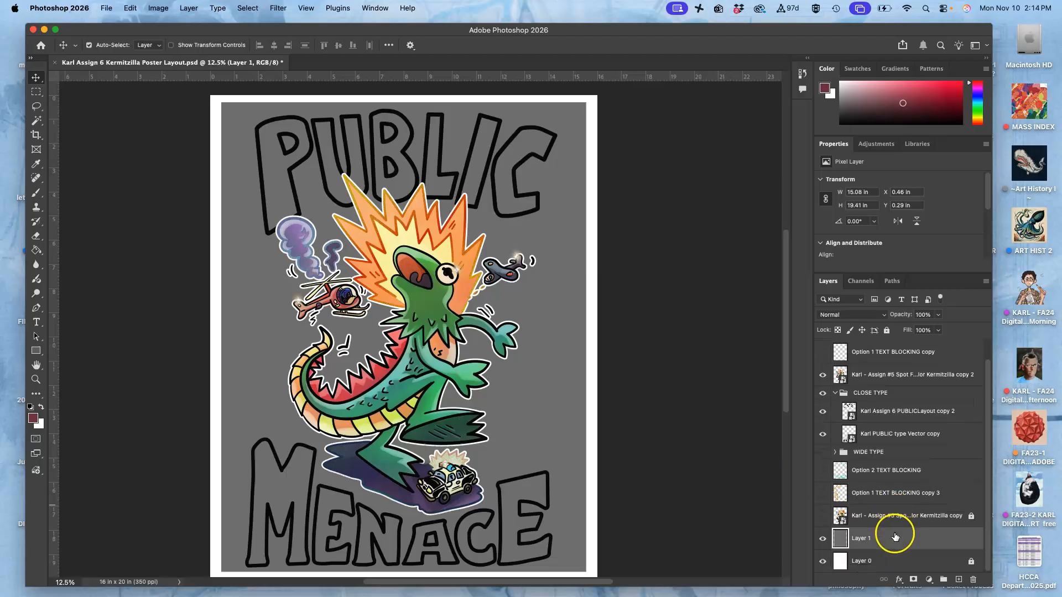
click(959, 580)
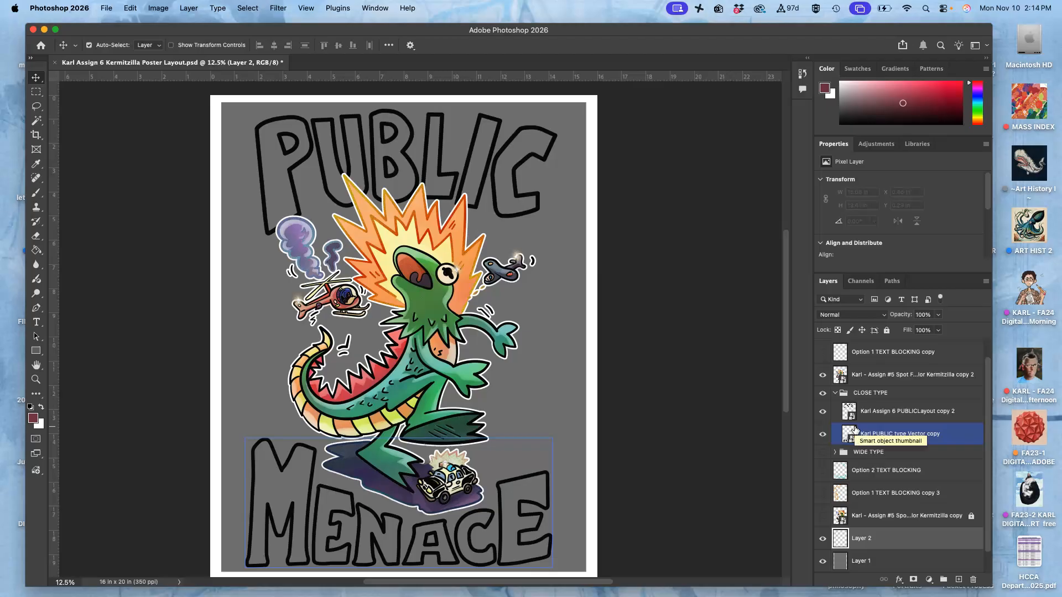
key(F11)
click(13, 181)
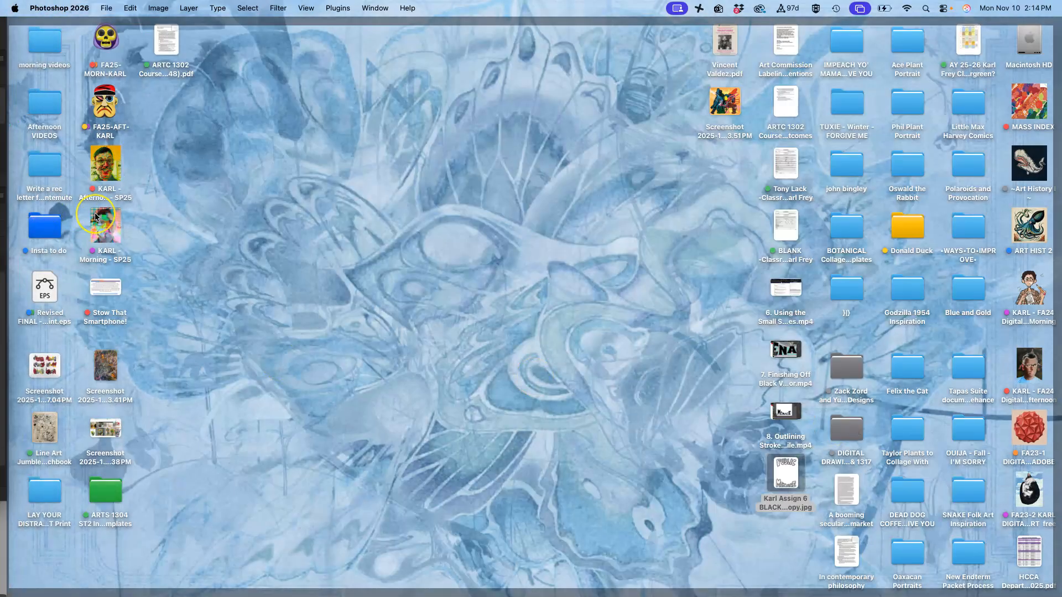
key(F11)
Duplicate the gray Layer 1 and enable a Gradient Overlay layer style on the copy
drag(870, 555, 883, 560)
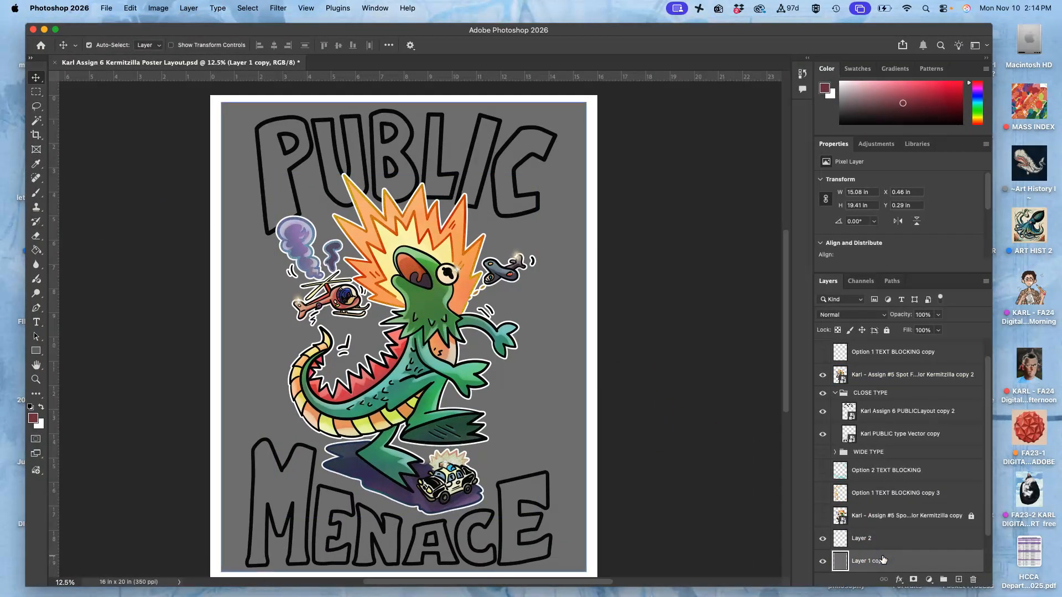
scroll(885, 553, down, 2)
click(927, 522)
double_click(927, 520)
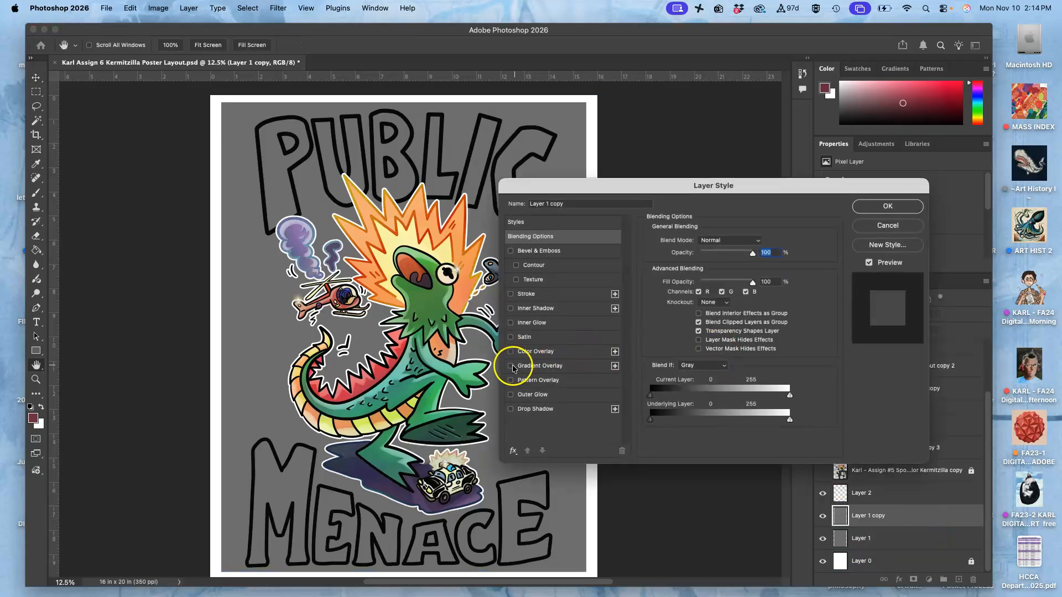
click(510, 367)
click(548, 366)
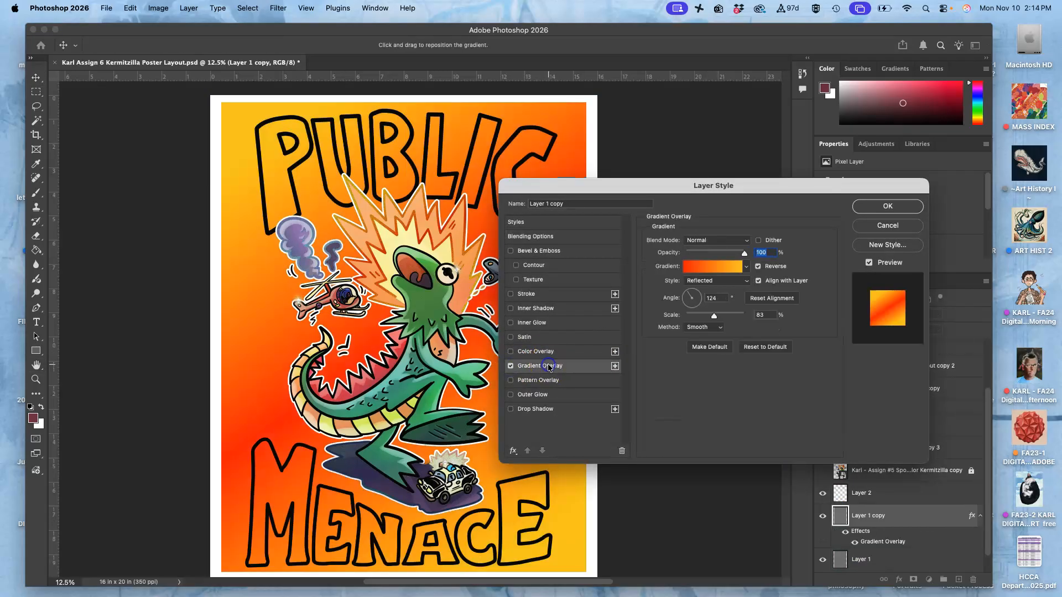
Edit the overlay's gradient and apply the Purple_22 preset from the Purples presets
click(728, 265)
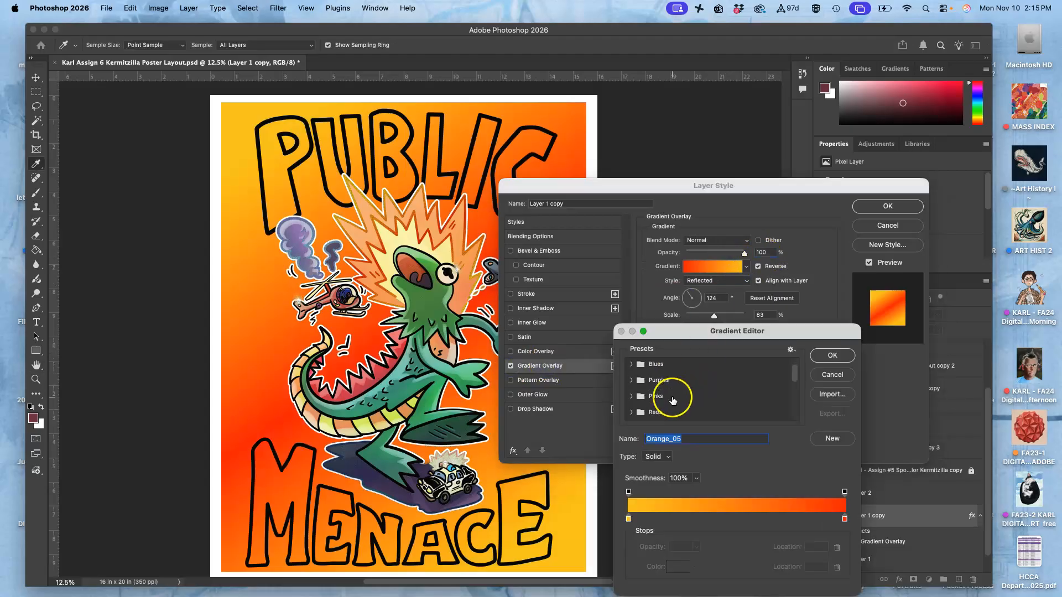
click(631, 380)
scroll(677, 387, down, 3)
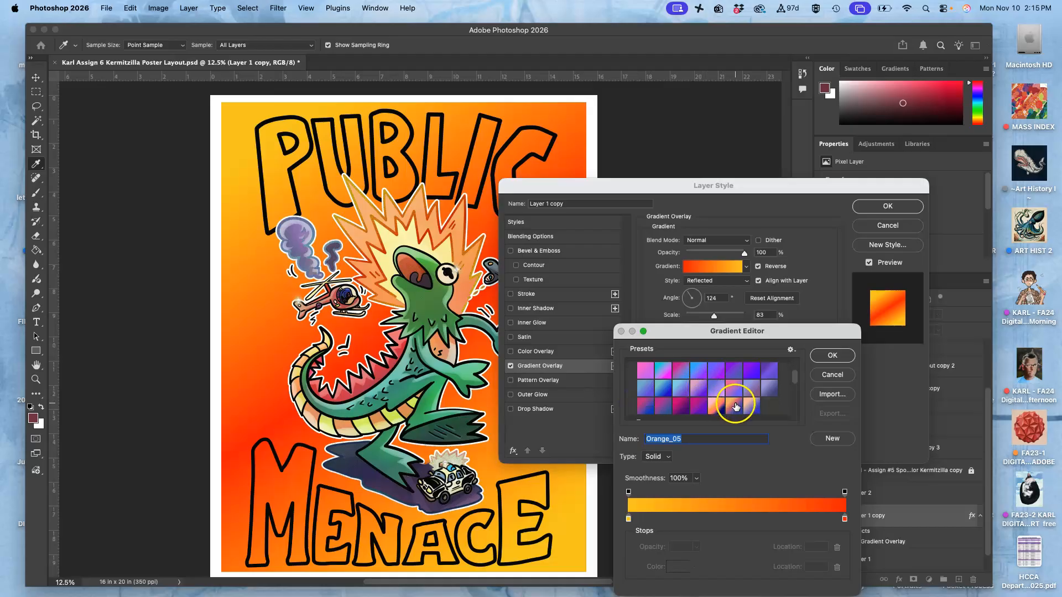
click(734, 405)
click(718, 406)
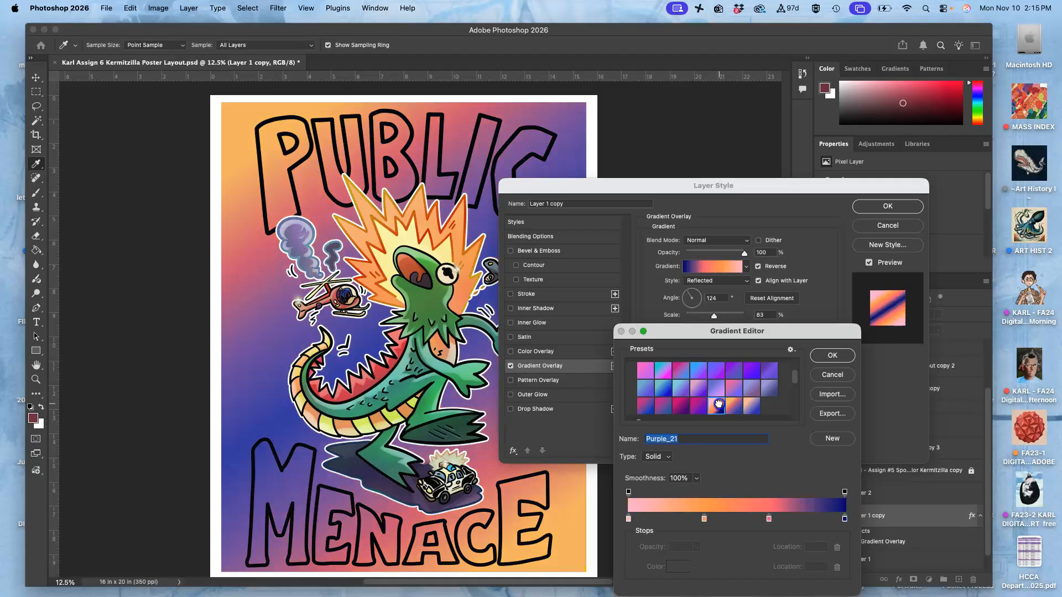
click(738, 408)
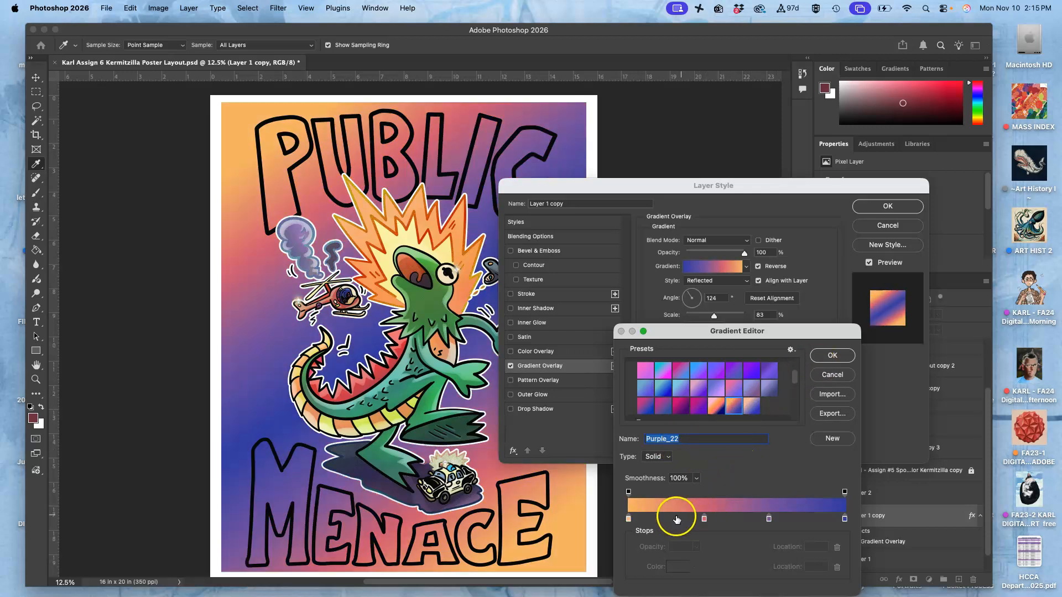
Recolor the gradient's orange stop at location 0% to the muted teal #79a2a5
click(628, 519)
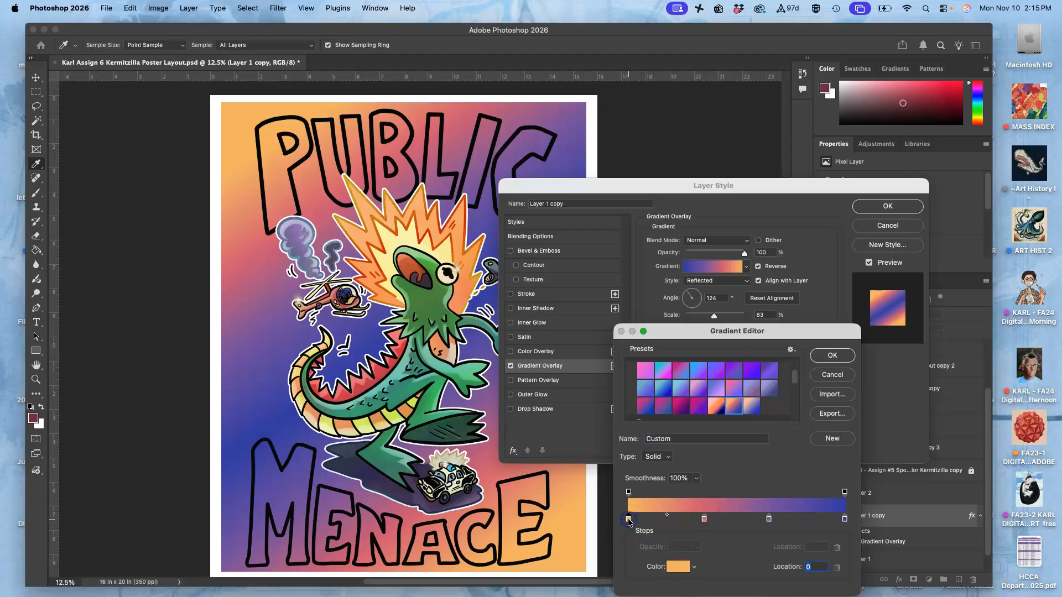
click(680, 568)
click(684, 224)
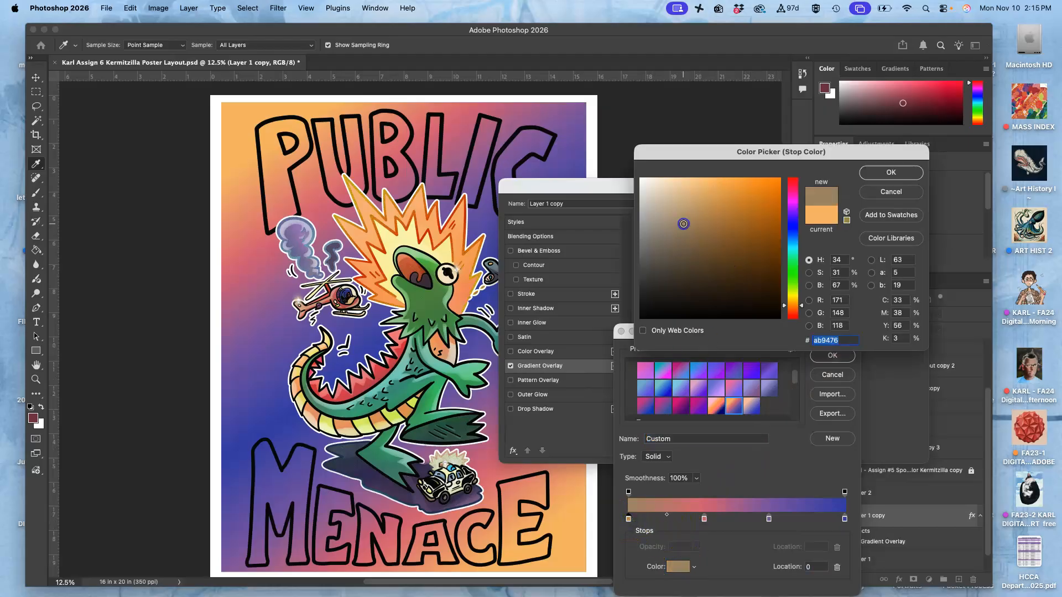
drag(791, 294, 795, 249)
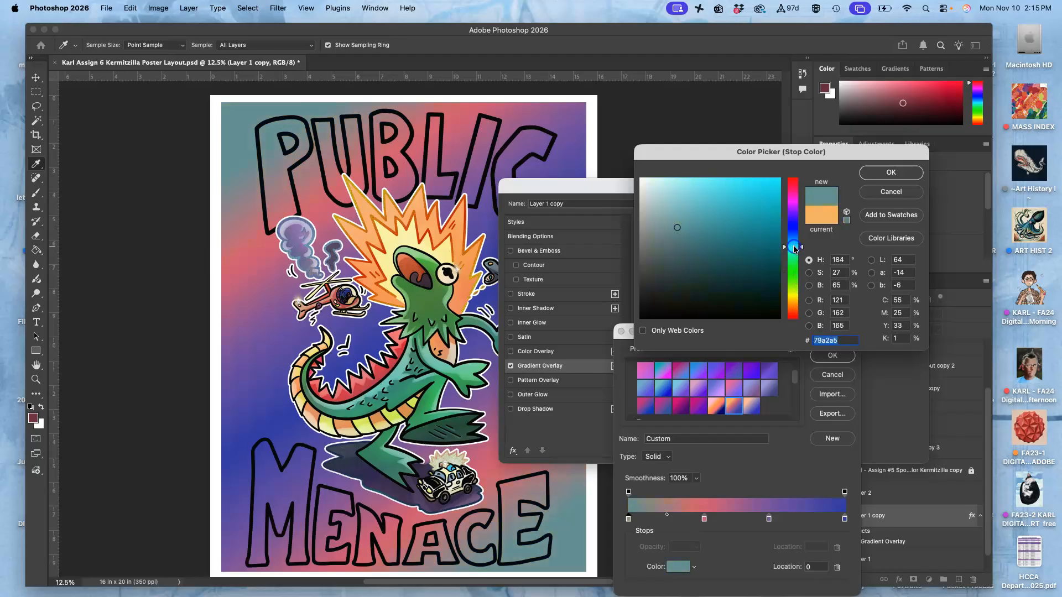
click(703, 520)
click(891, 172)
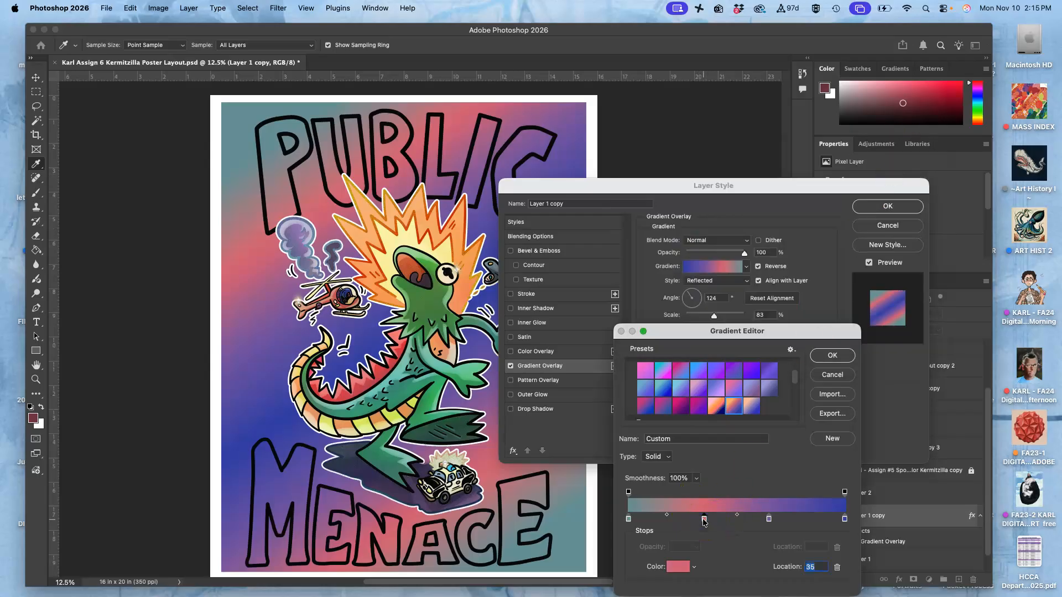
Change the pink gradient stop at location 35% to the darker gray-teal #638382
double_click(704, 519)
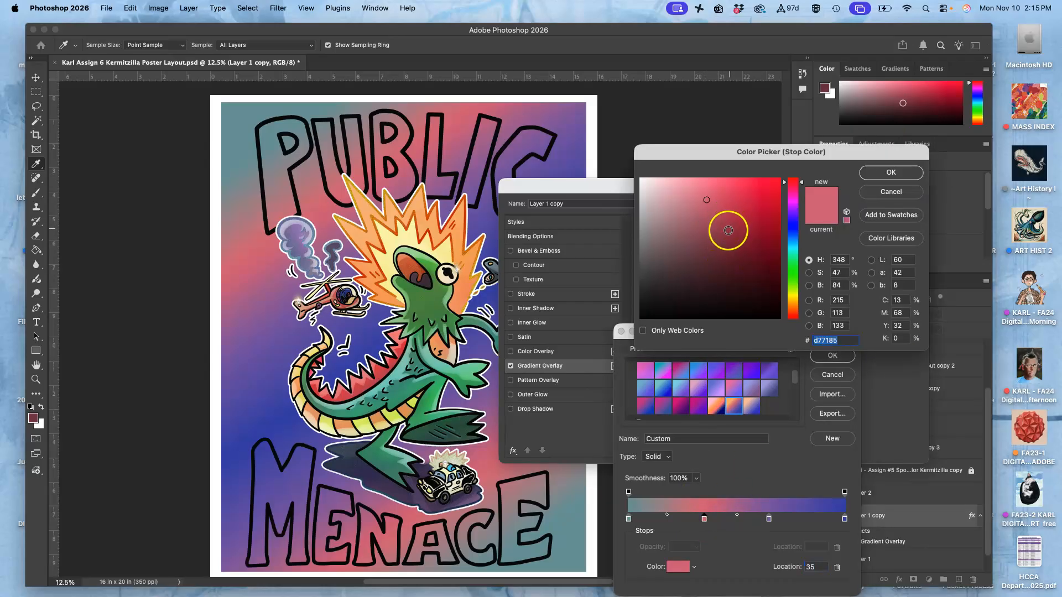
click(795, 220)
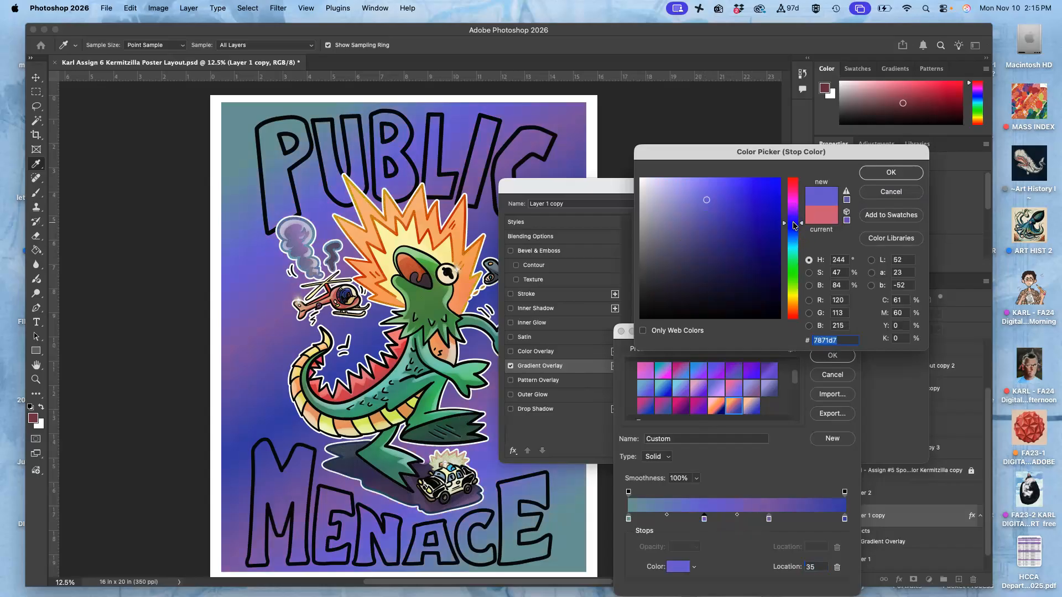
drag(794, 219, 794, 257)
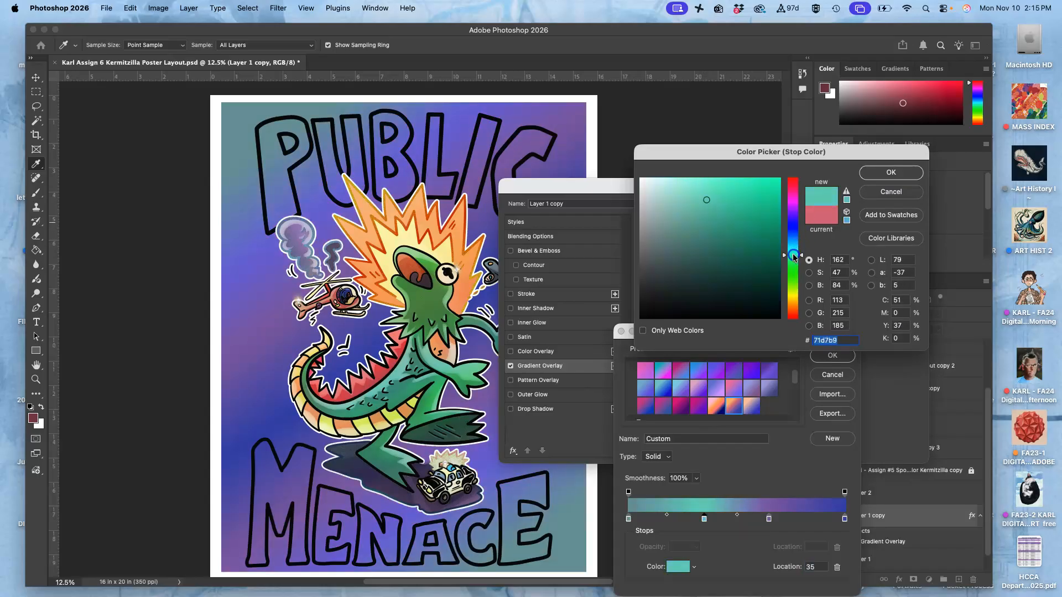
drag(671, 256, 674, 246)
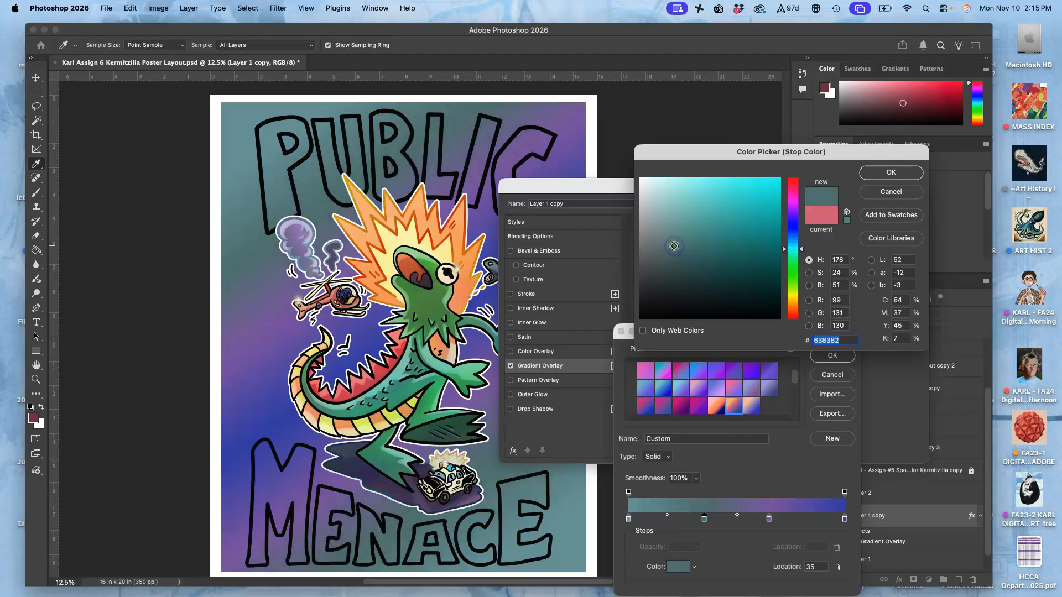
click(891, 172)
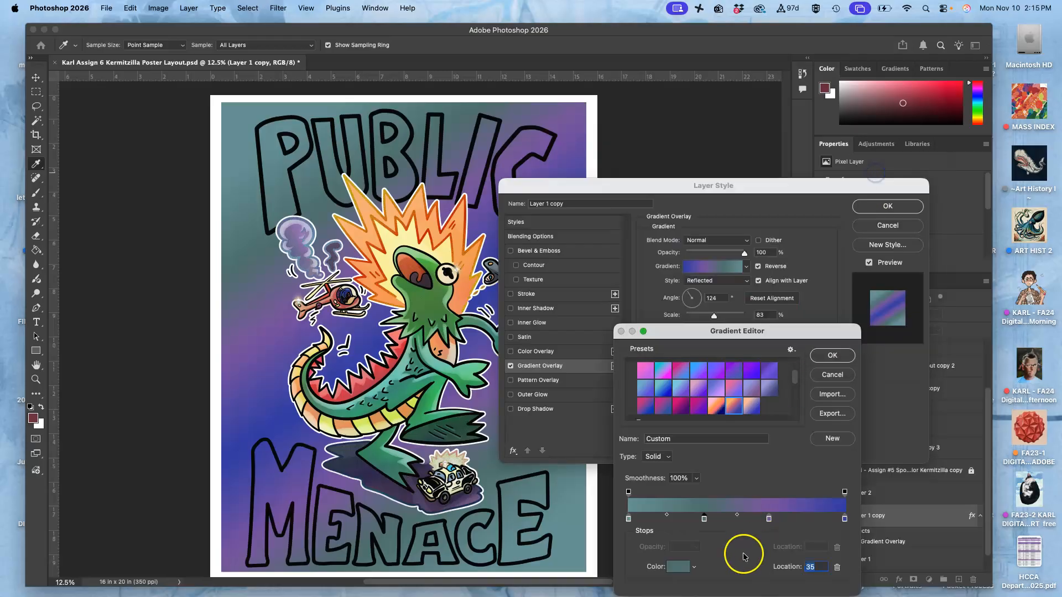
Change the purple gradient stop at location 65% to the muted slate blue #68769e
double_click(769, 519)
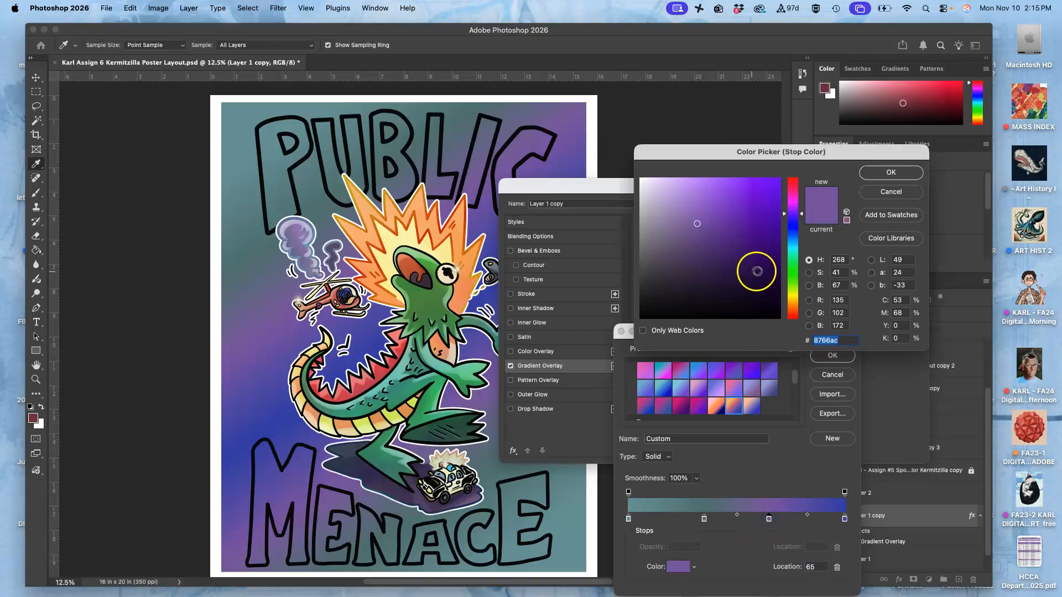
click(793, 233)
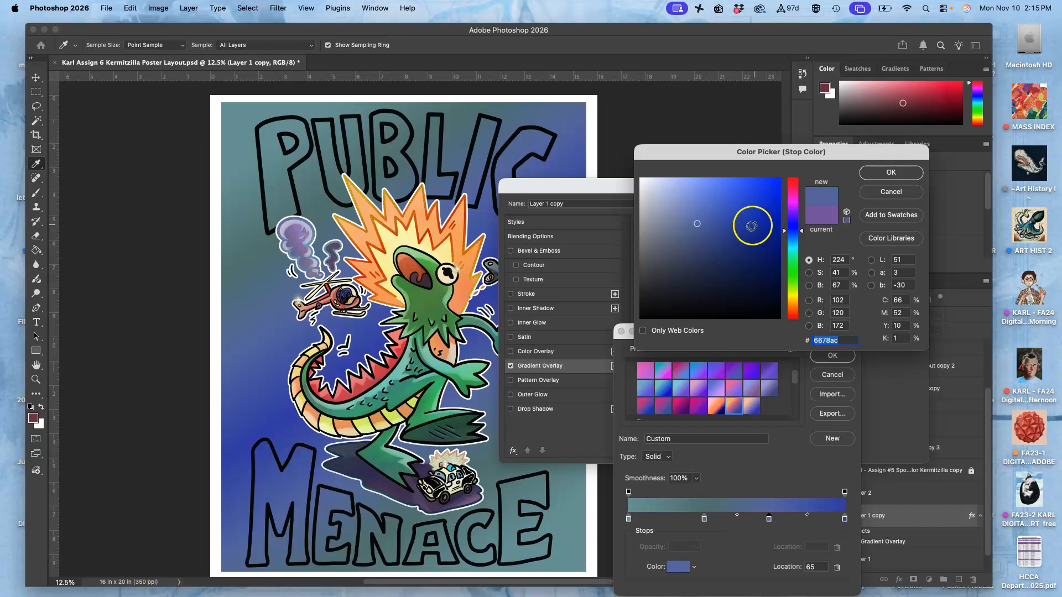
click(721, 239)
mouse_move(708, 241)
mouse_down()
mouse_move(671, 217)
mouse_move(688, 232)
mouse_up()
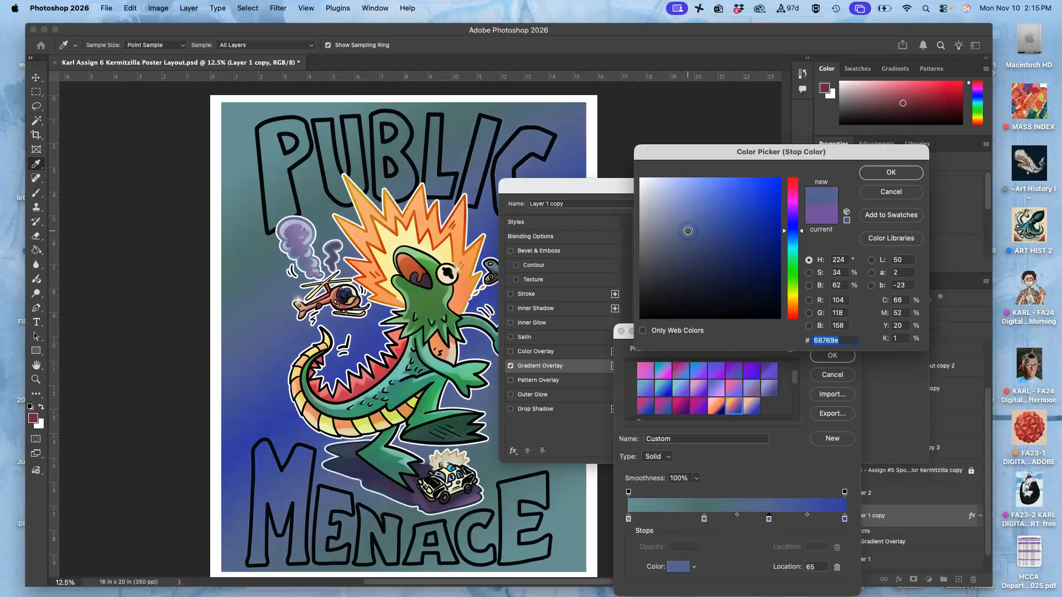
click(888, 172)
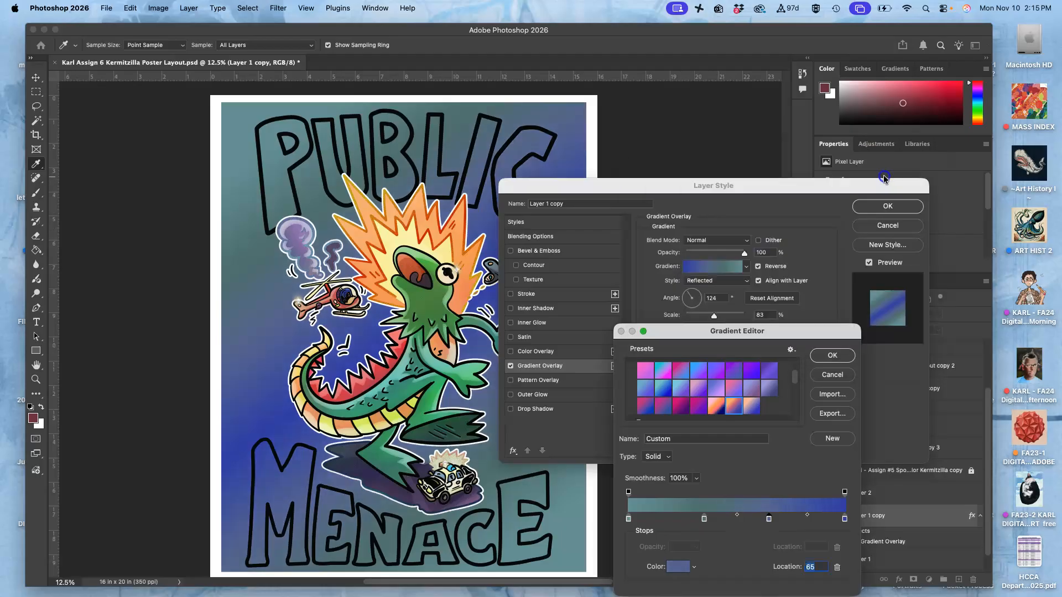
Recolor the blue end stop at location 100% to the dull purple #5c5374 and accept the edited gradient
double_click(844, 519)
drag(684, 229, 739, 253)
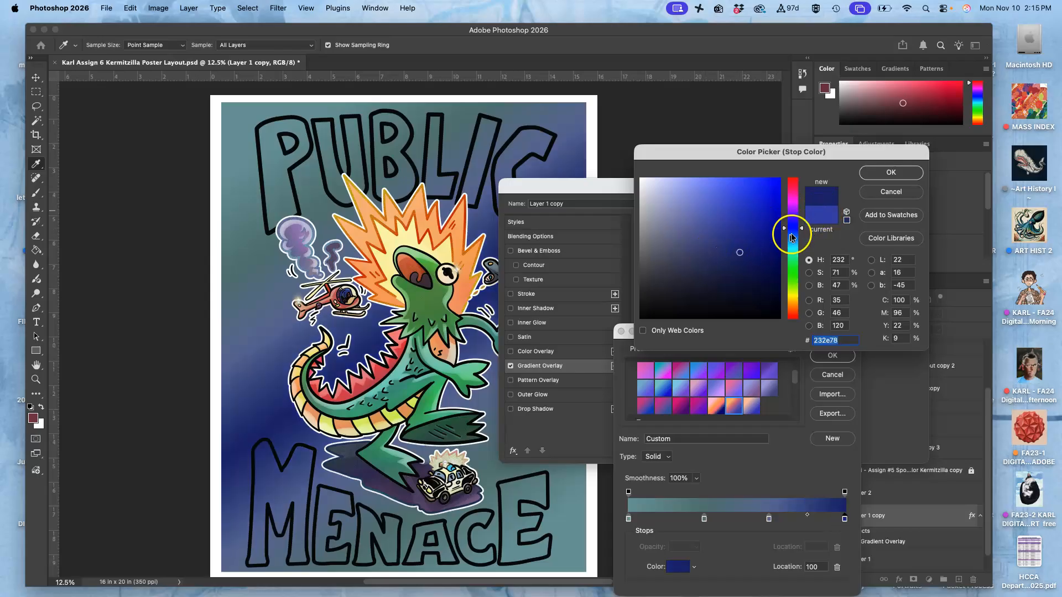
click(679, 254)
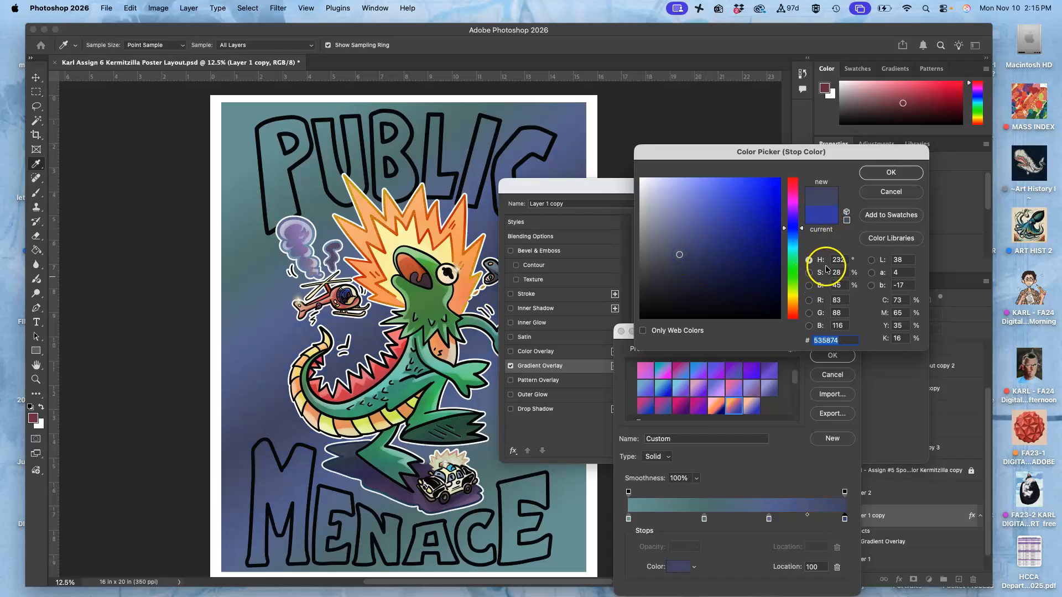
click(795, 221)
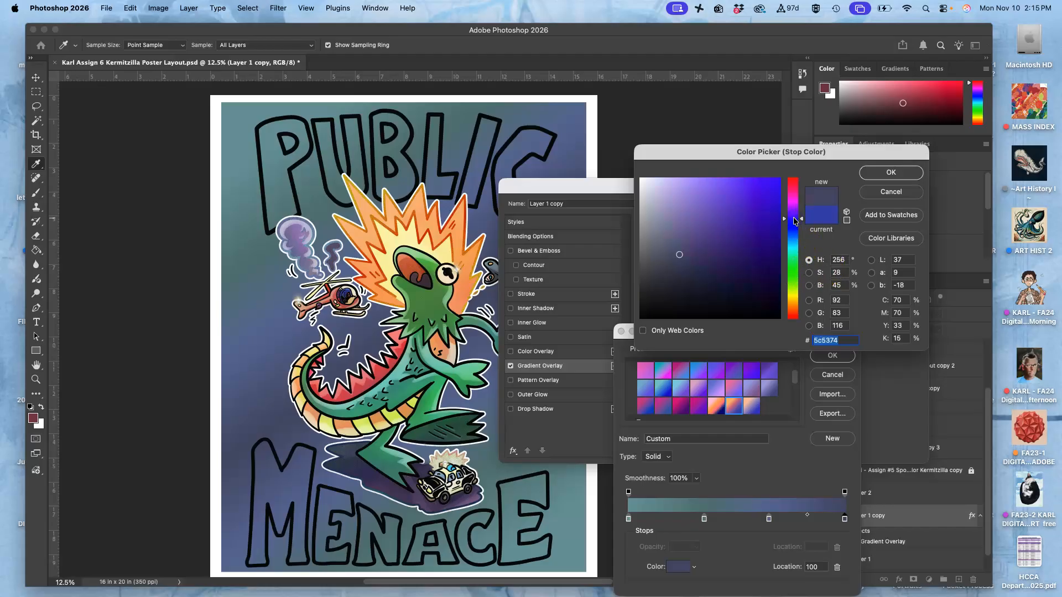
click(907, 172)
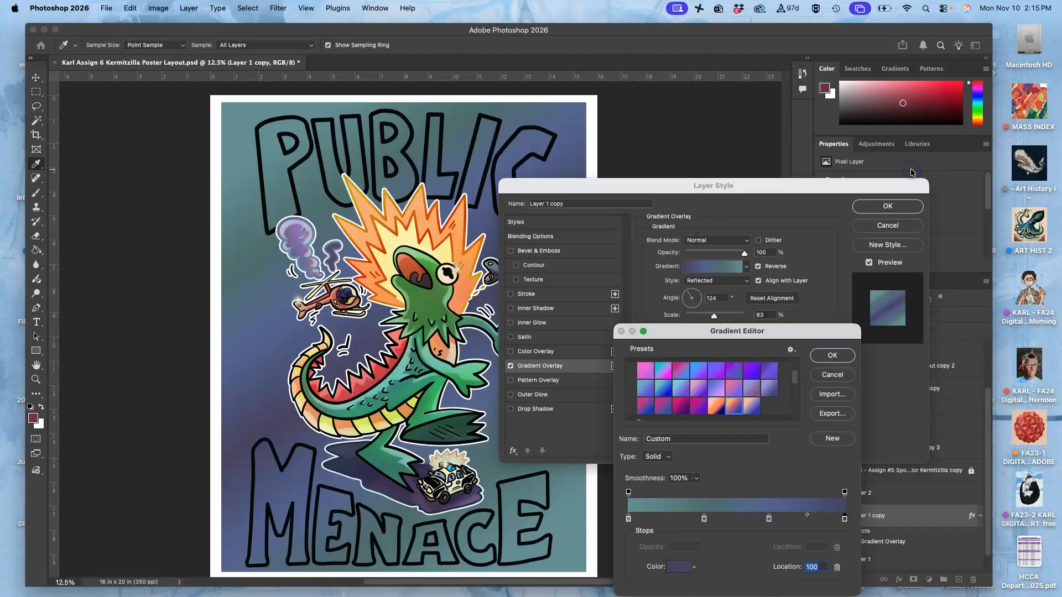
click(830, 354)
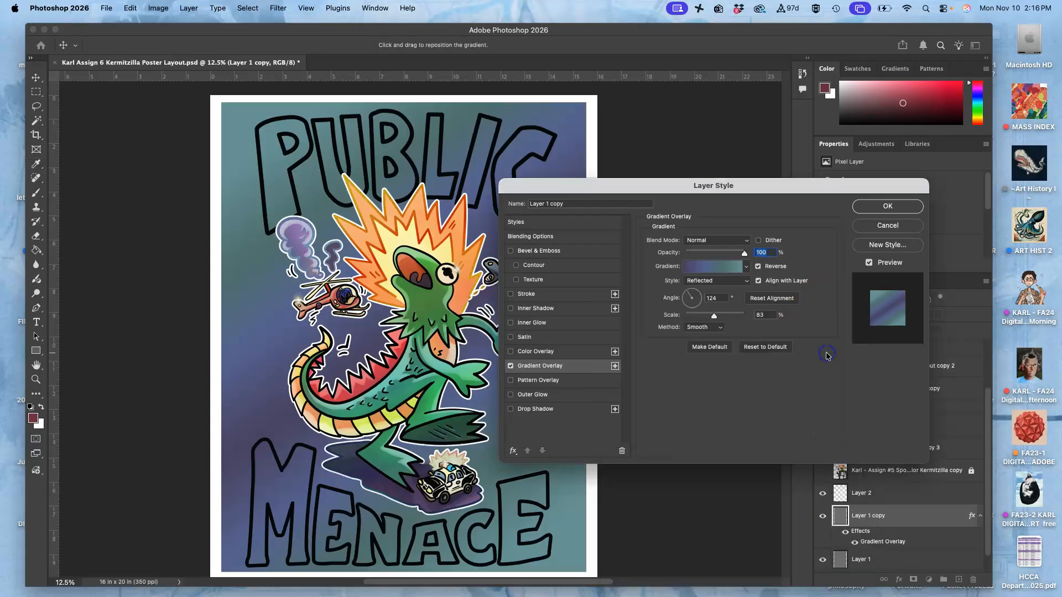
Set the gradient overlay's style to Linear and its scale to 150%
click(711, 281)
click(700, 244)
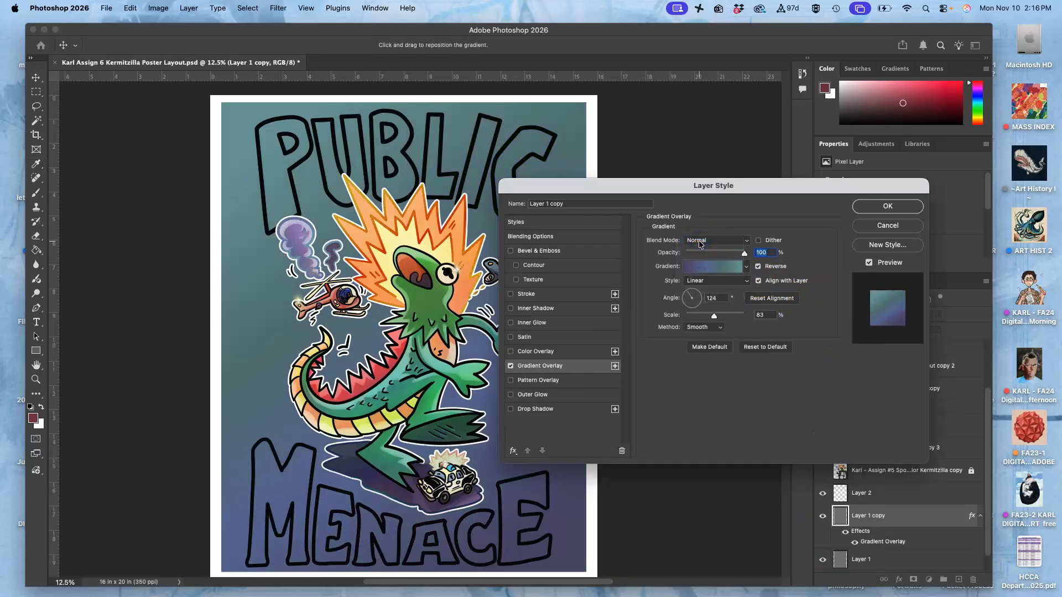
mouse_move(722, 315)
mouse_down()
mouse_move(670, 326)
mouse_move(723, 318)
mouse_up()
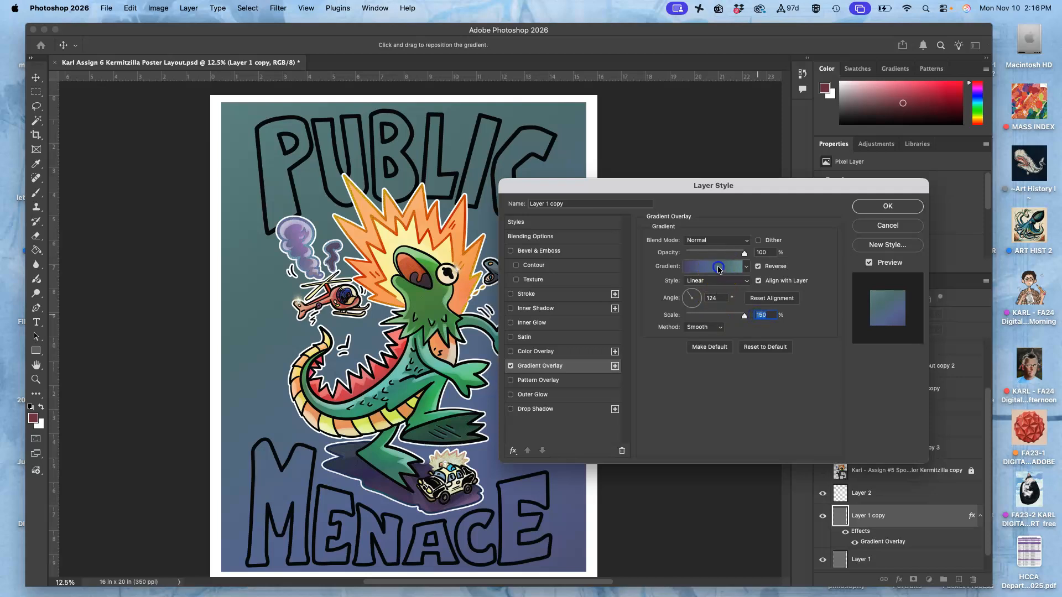
Shift the gradient's gray-teal stop closer to the teal end and place a muted blue stop, about #476677, at location 33%
click(715, 266)
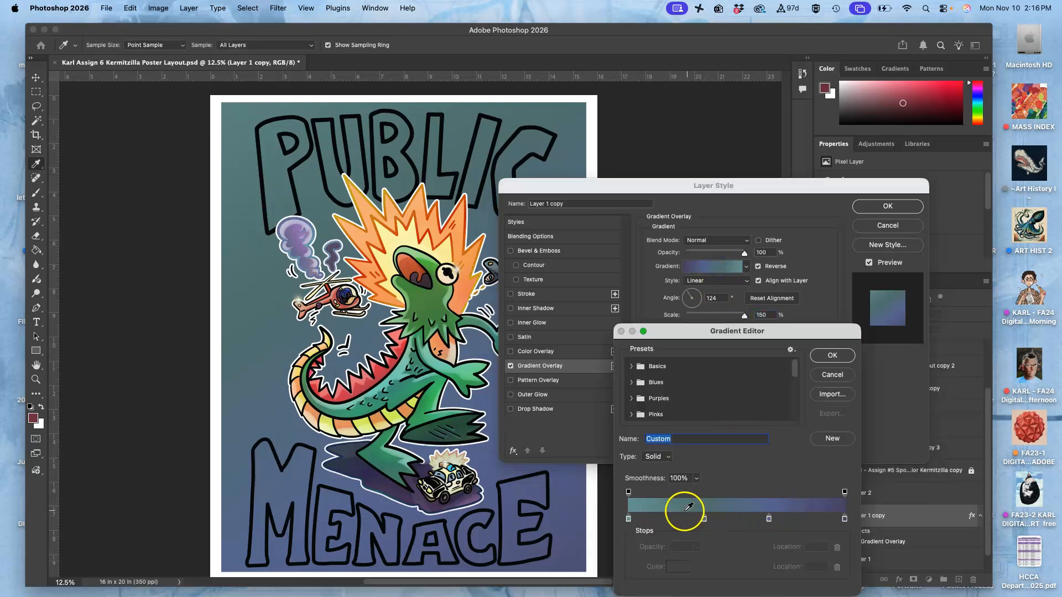
drag(702, 518, 665, 519)
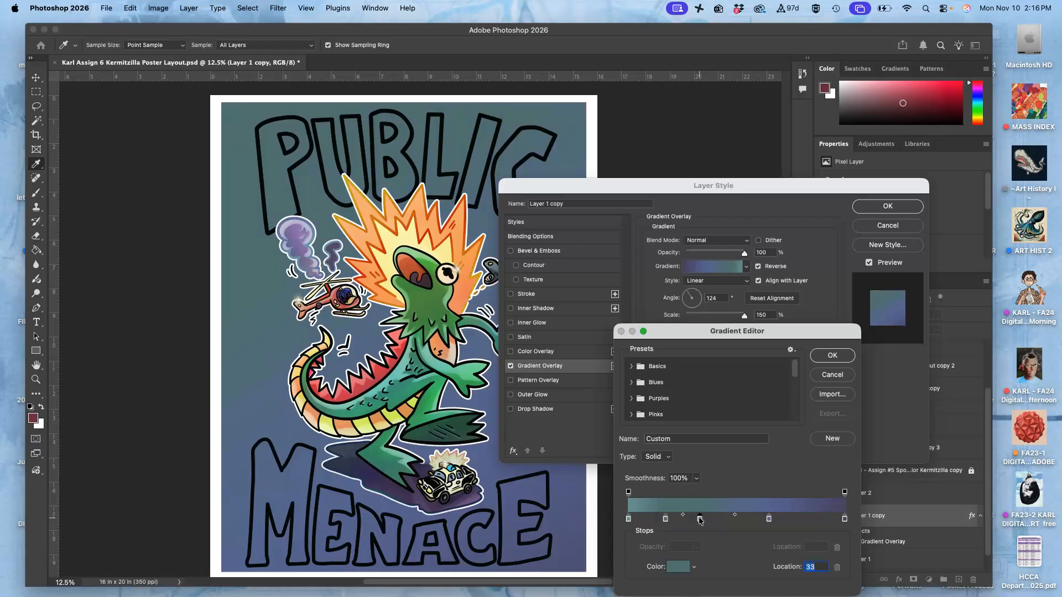
double_click(700, 519)
click(738, 261)
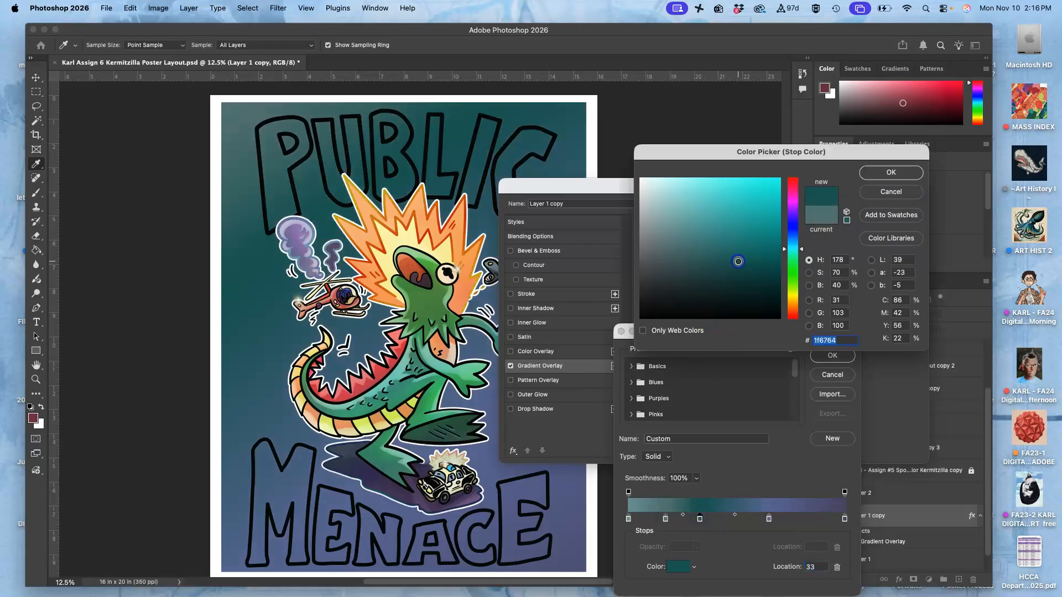
click(697, 248)
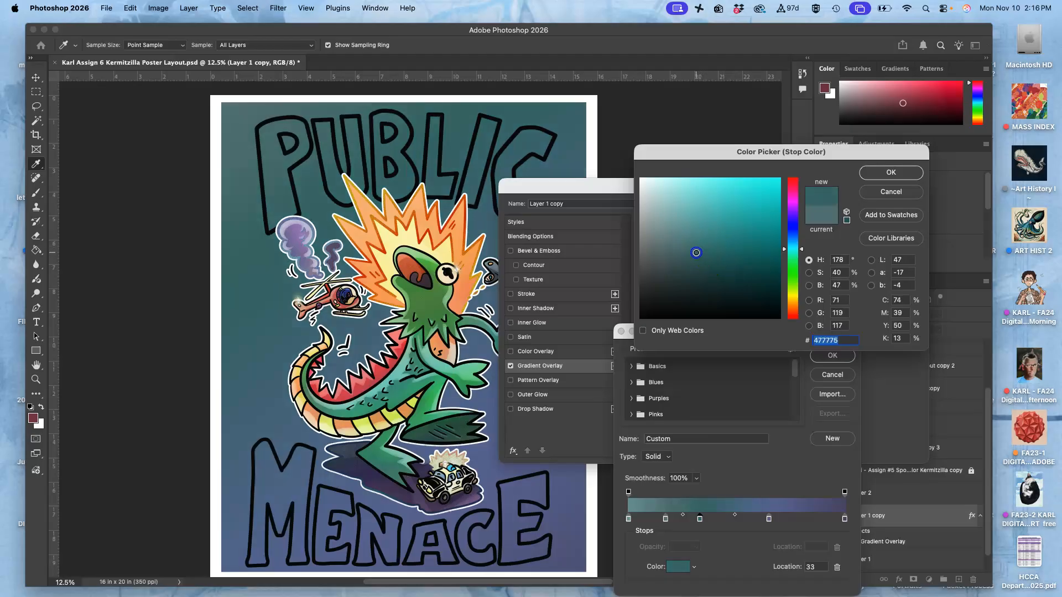
click(791, 243)
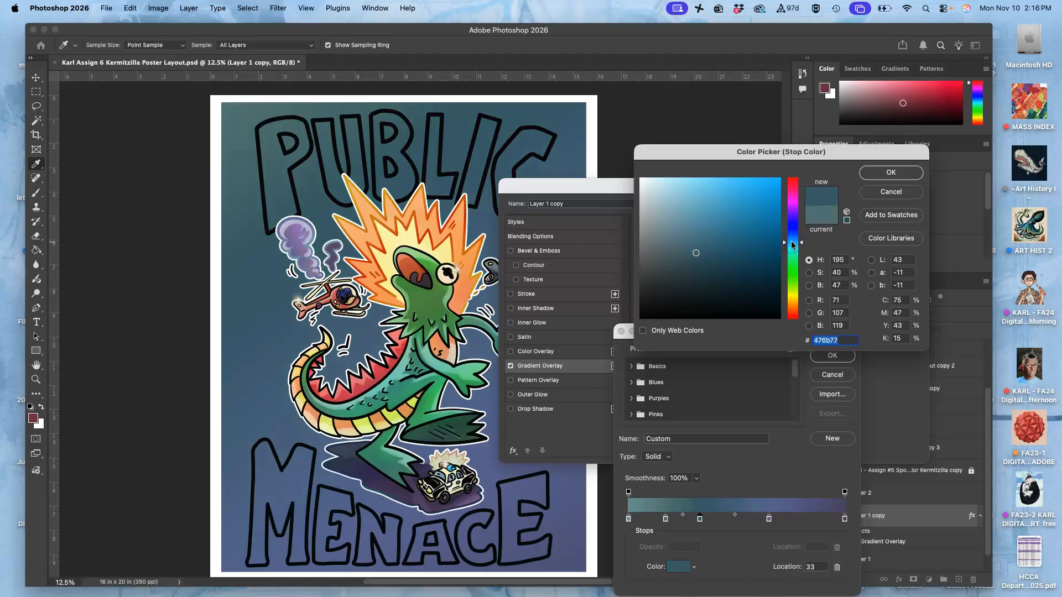
click(794, 216)
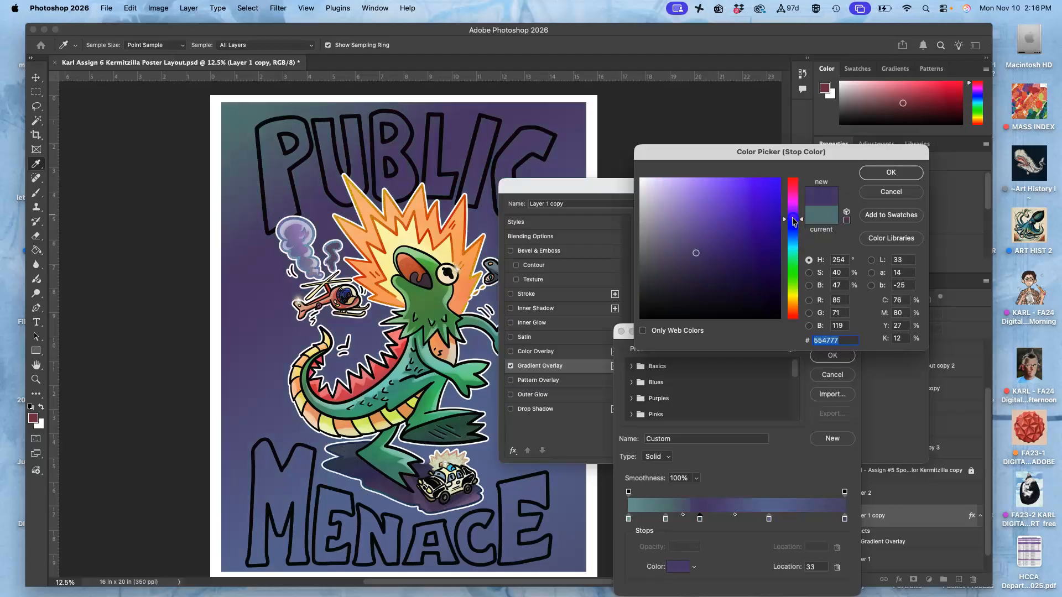
drag(795, 223, 795, 242)
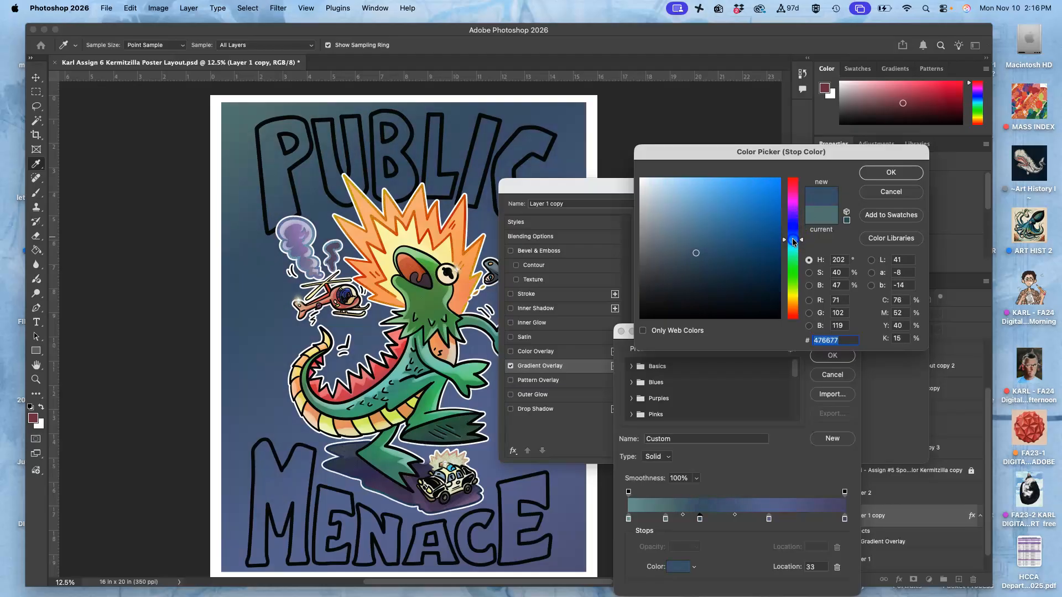
click(894, 175)
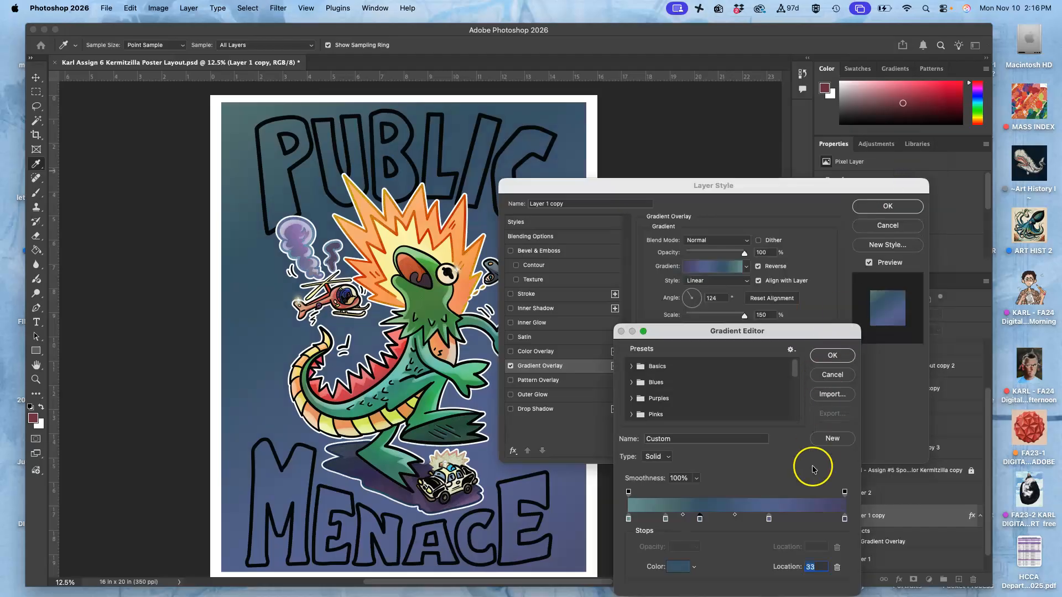
click(832, 355)
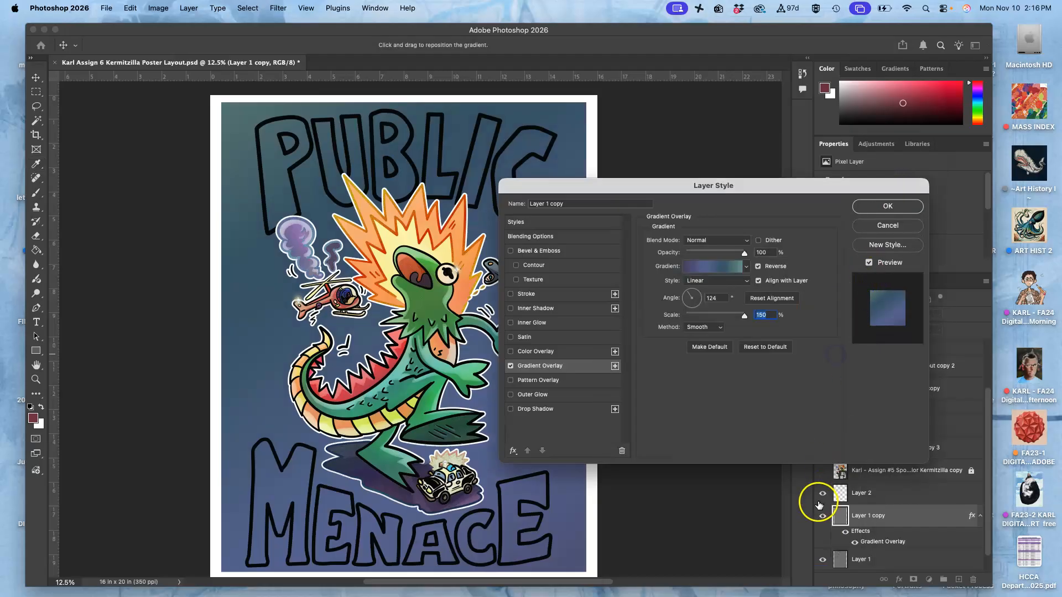
Add a dark red stop near the gradient's purple end and move the slate-blue stop to location 61%
click(719, 267)
click(815, 517)
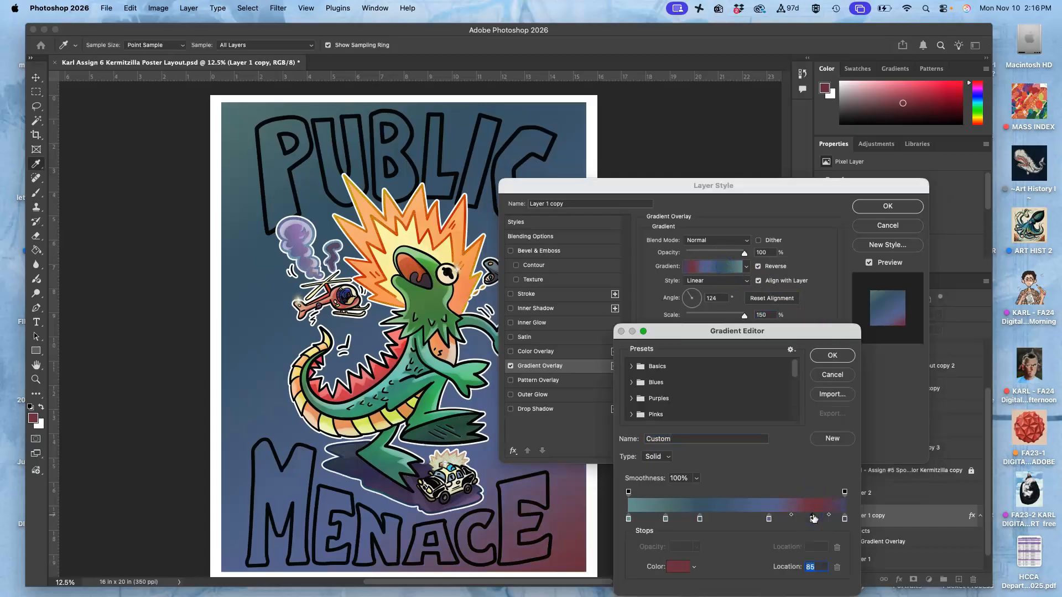
drag(814, 522, 800, 523)
drag(769, 519, 753, 520)
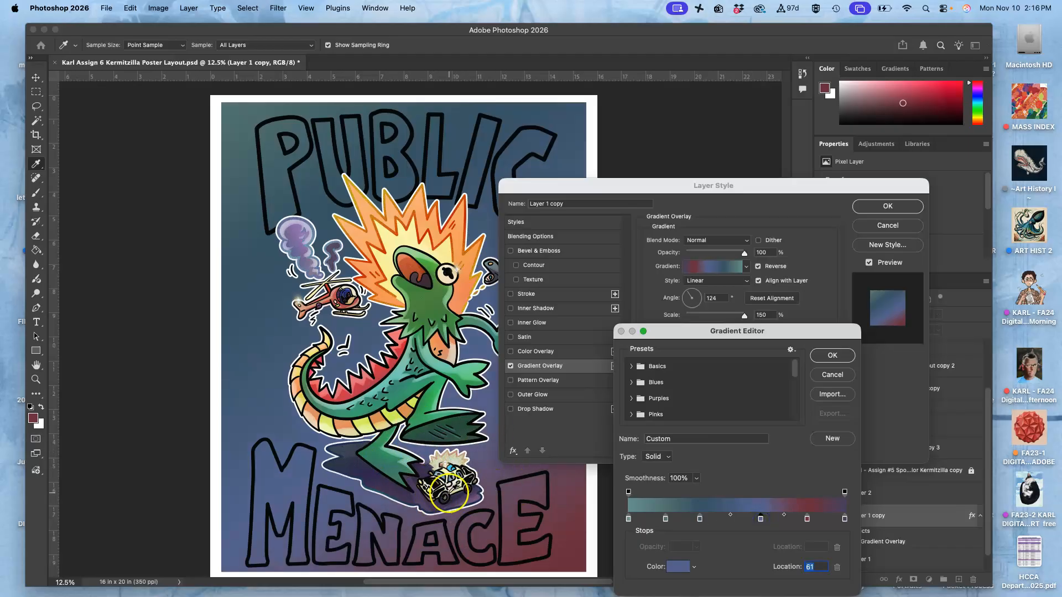
click(832, 356)
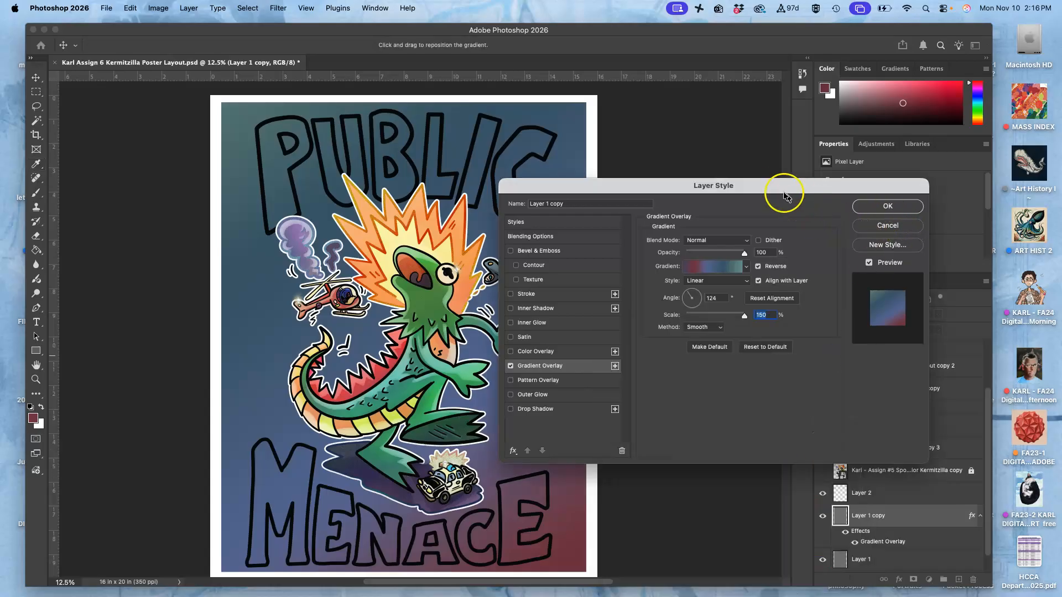
Set the gradient overlay's angle to 134° at 100% opacity and apply the layer style
drag(775, 187, 858, 129)
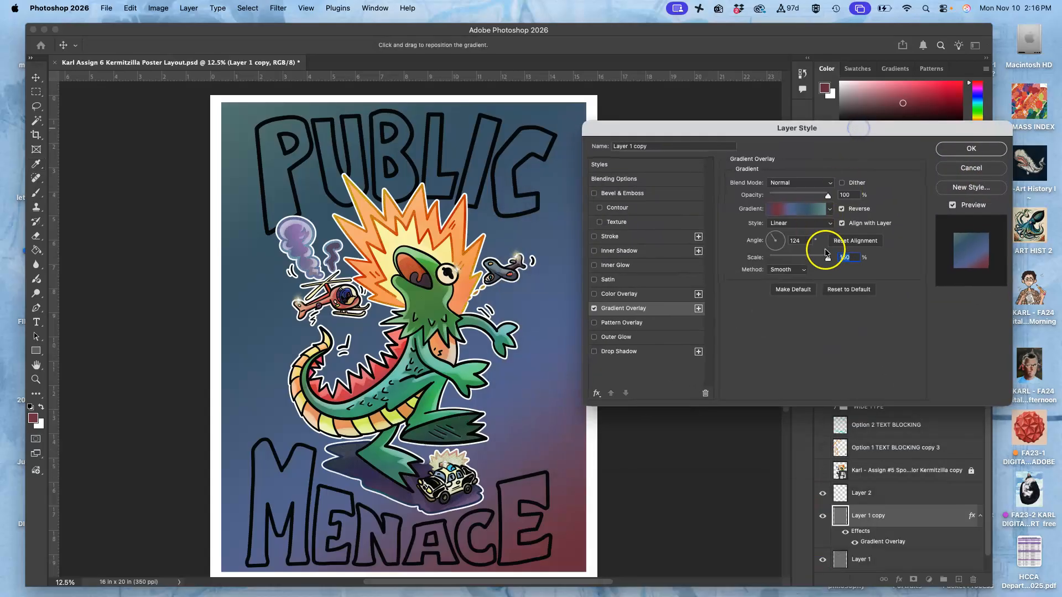
mouse_move(828, 259)
mouse_down()
mouse_move(799, 259)
mouse_move(842, 262)
mouse_move(802, 263)
mouse_move(829, 266)
mouse_up()
click(766, 246)
drag(773, 242, 776, 240)
mouse_move(829, 194)
mouse_down()
mouse_move(806, 196)
mouse_move(841, 194)
mouse_up()
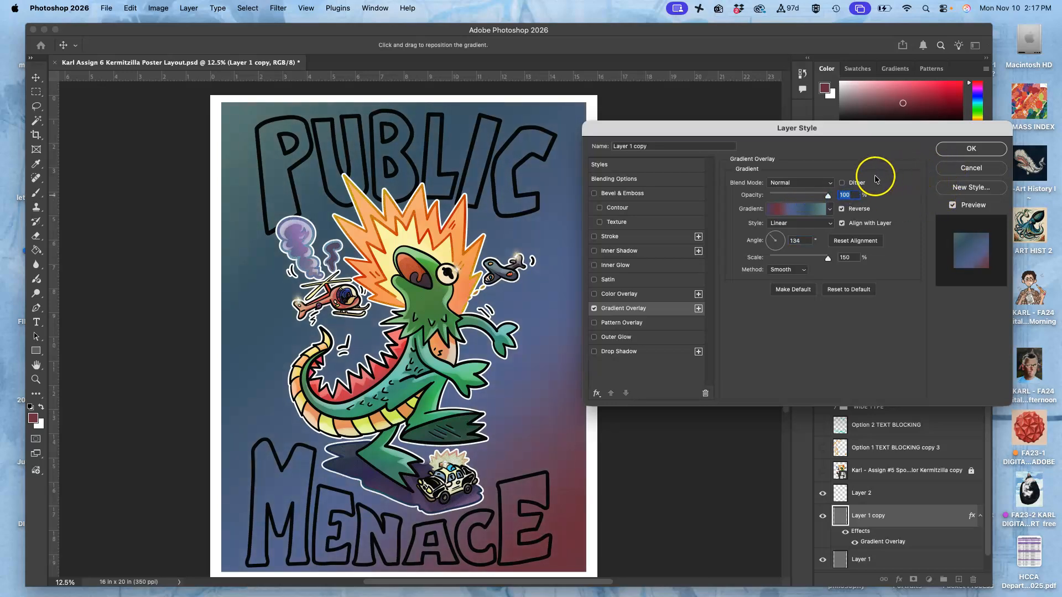
click(947, 154)
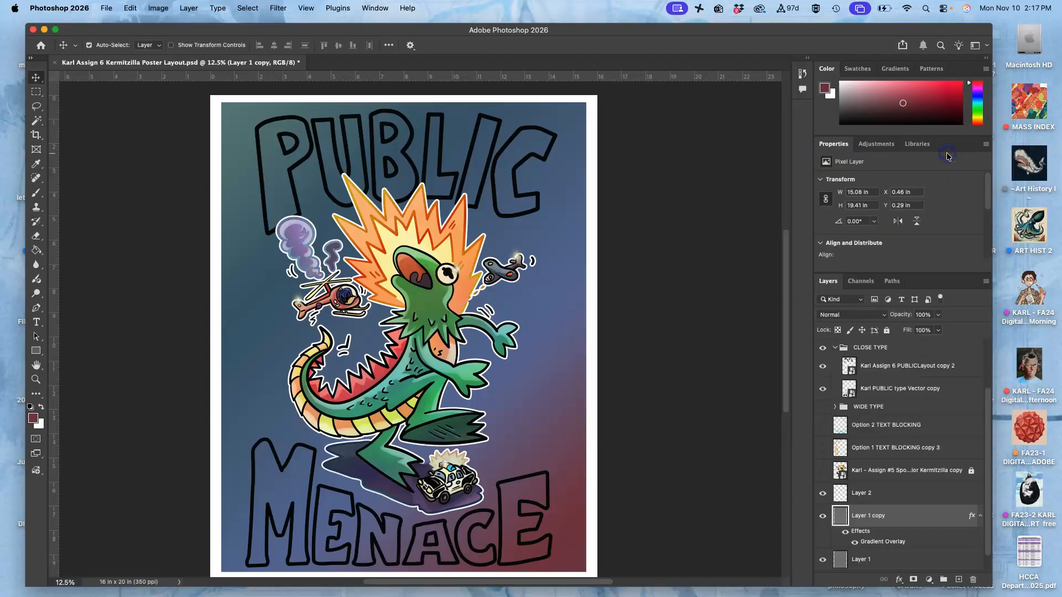
Add a color overlay to the Layer 1 copy background and set its color to medium green #68b28d
double_click(866, 529)
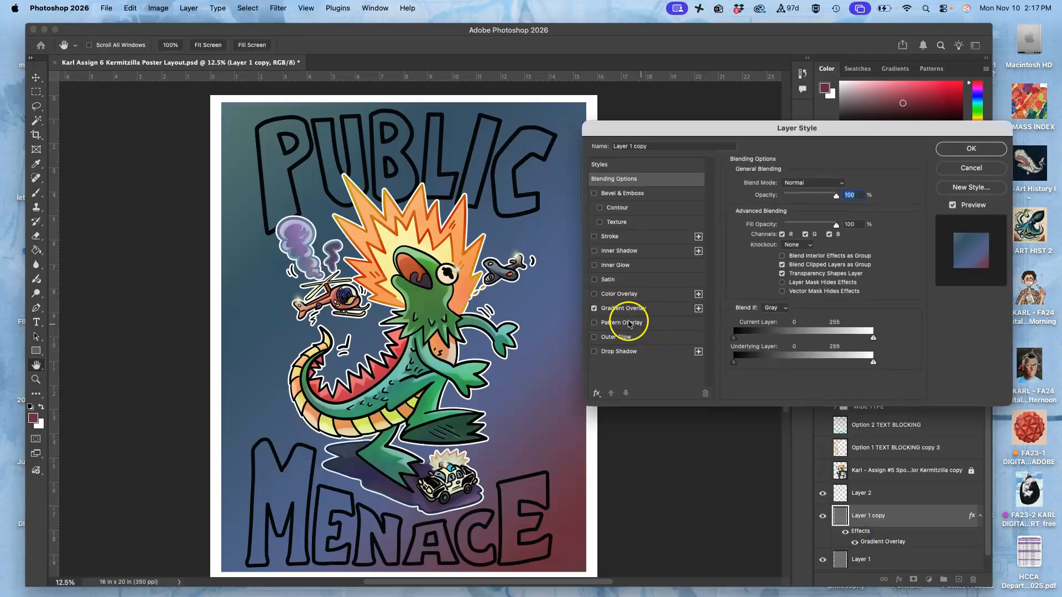
click(620, 295)
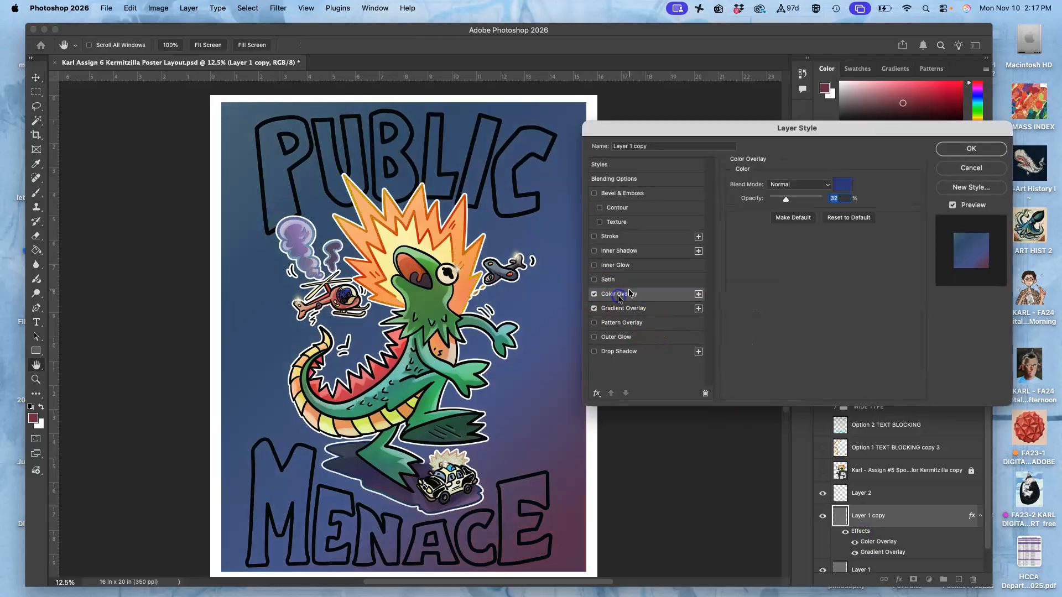
click(842, 185)
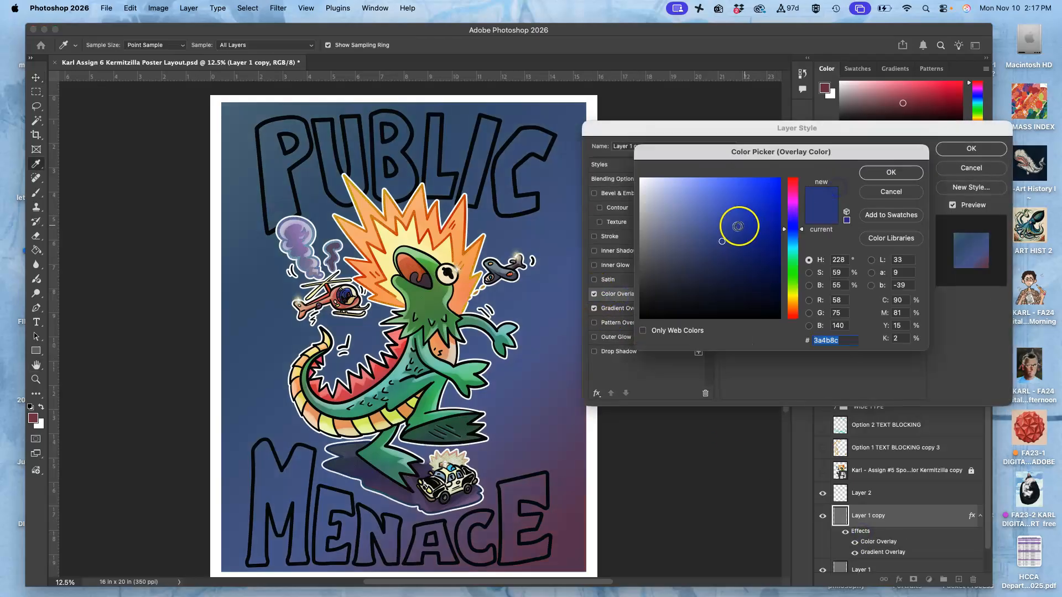
click(792, 257)
drag(699, 208, 699, 220)
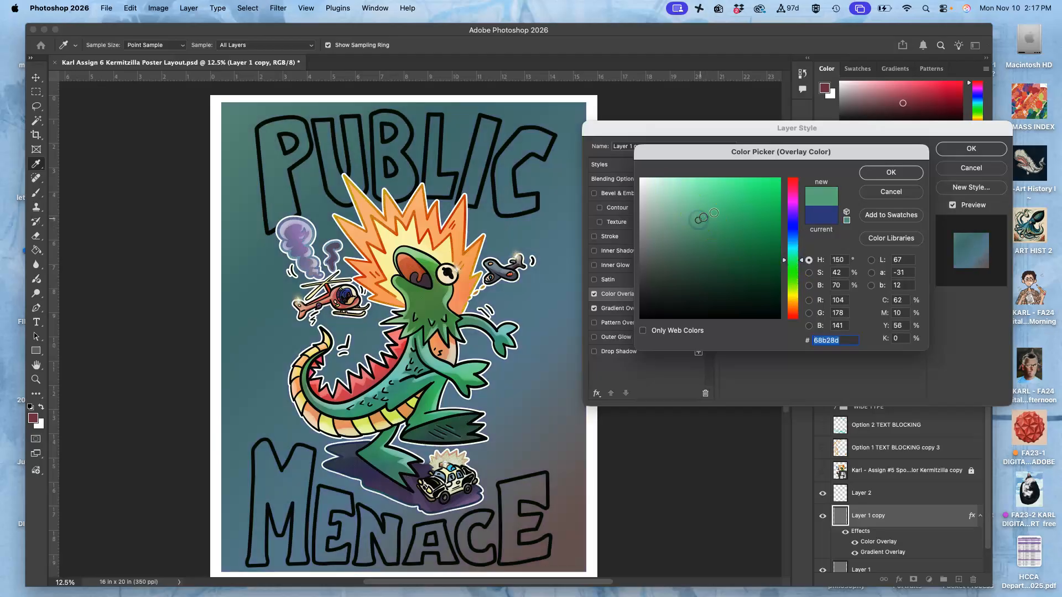
click(891, 172)
Set the background's color overlay to the Dissolve blend mode at 20% opacity
drag(811, 197, 891, 203)
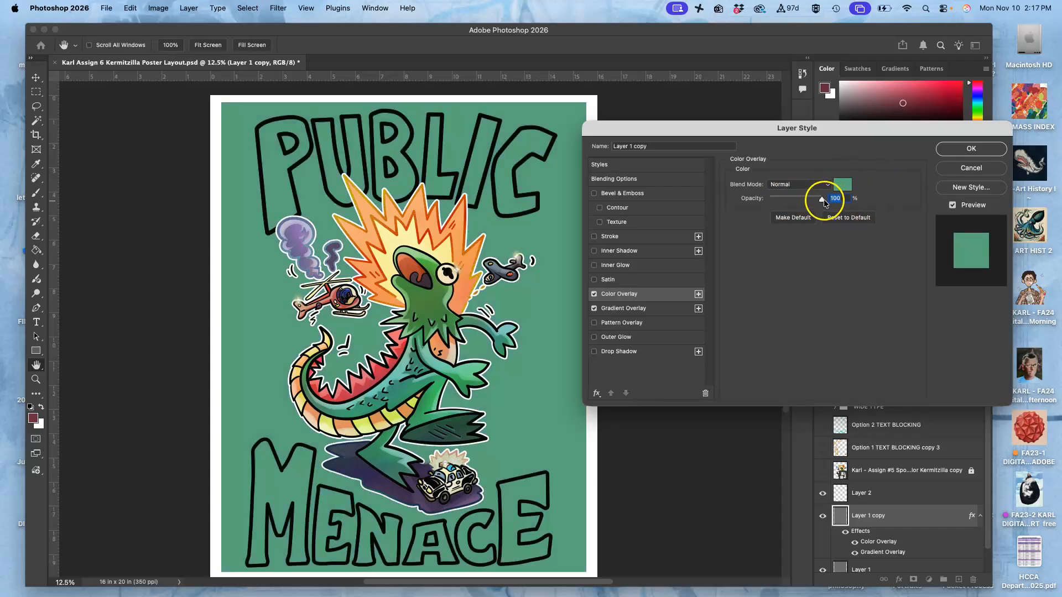
drag(822, 201, 786, 204)
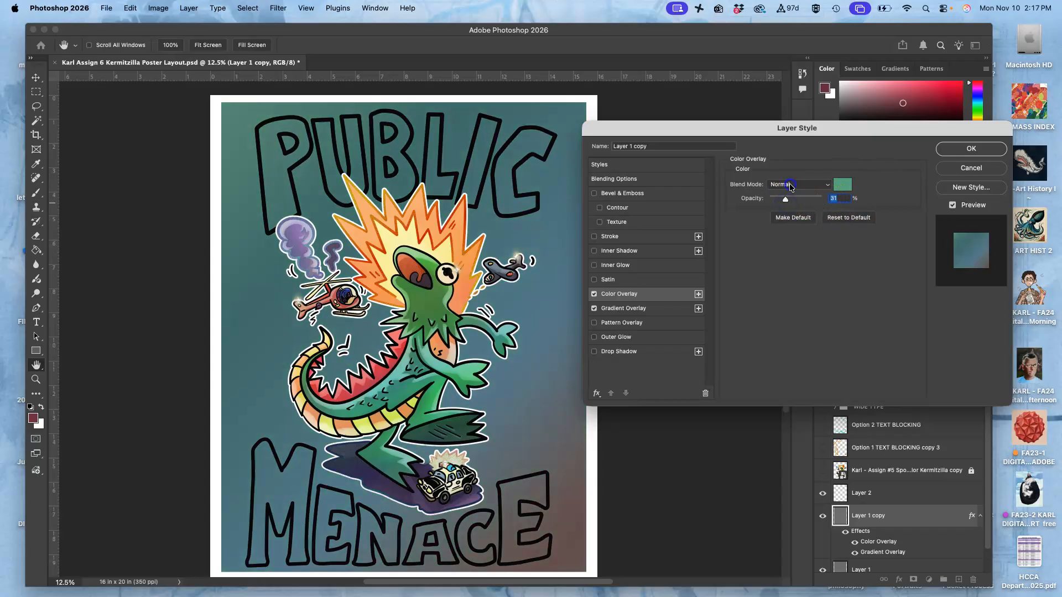
click(790, 187)
click(788, 197)
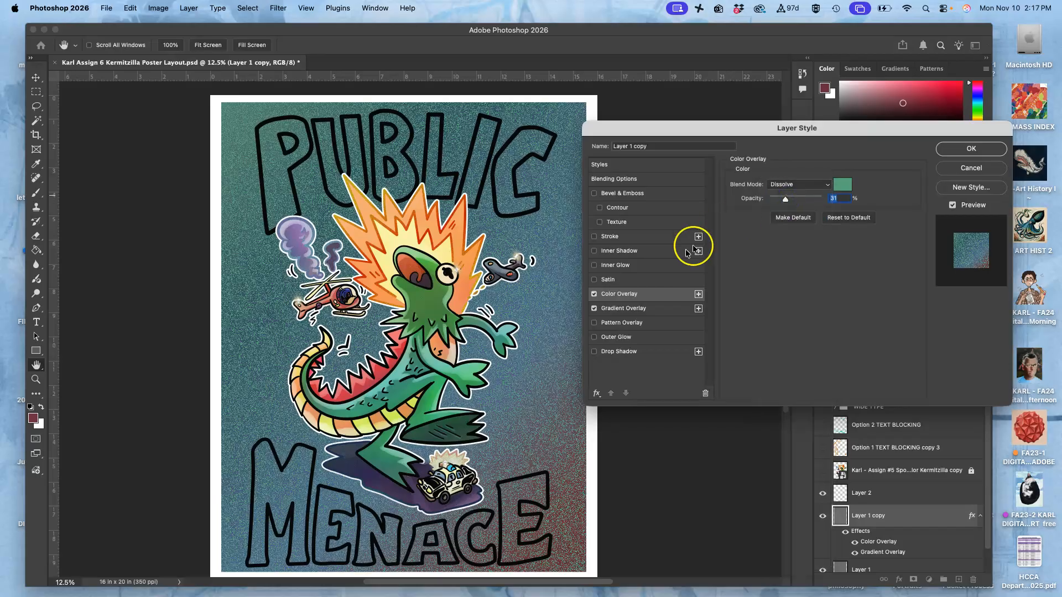
drag(786, 199, 780, 200)
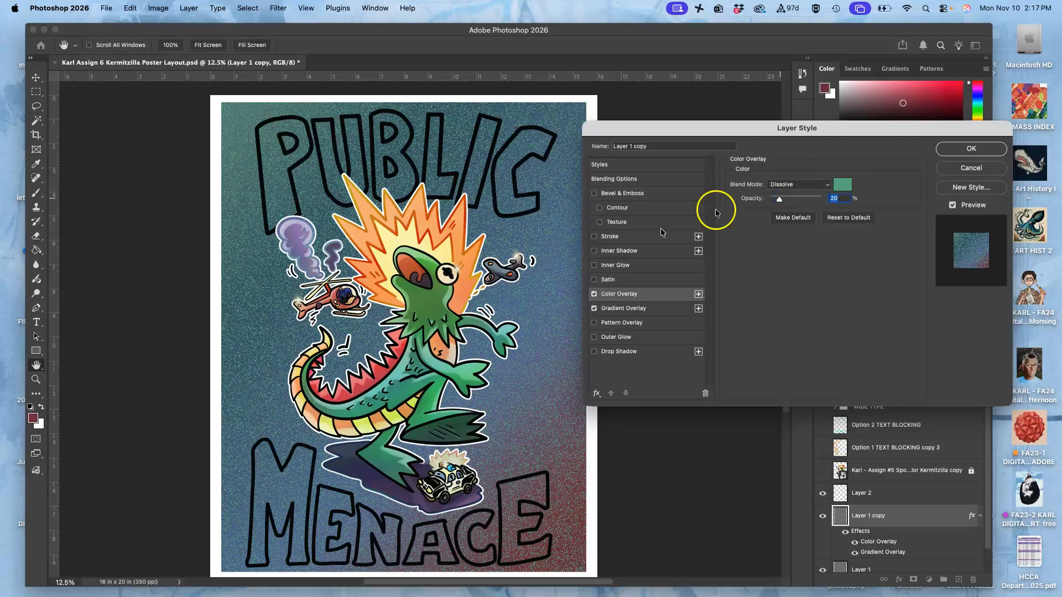
Examine the dissolved overlay's speckle texture up close along the background's edge, then check it across the whole poster
key(super+plus)
key(super+plus)
key(super+plus)
key(super+plus)
key(super+plus)
key(super+plus)
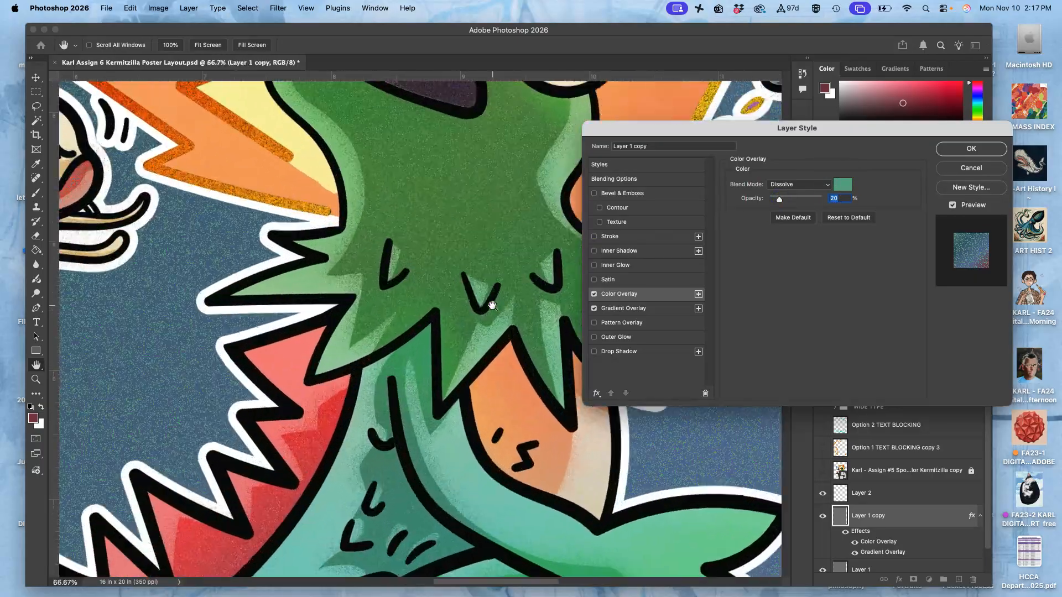
scroll(493, 306, right, 5)
scroll(492, 306, down, 3)
scroll(493, 305, right, 10)
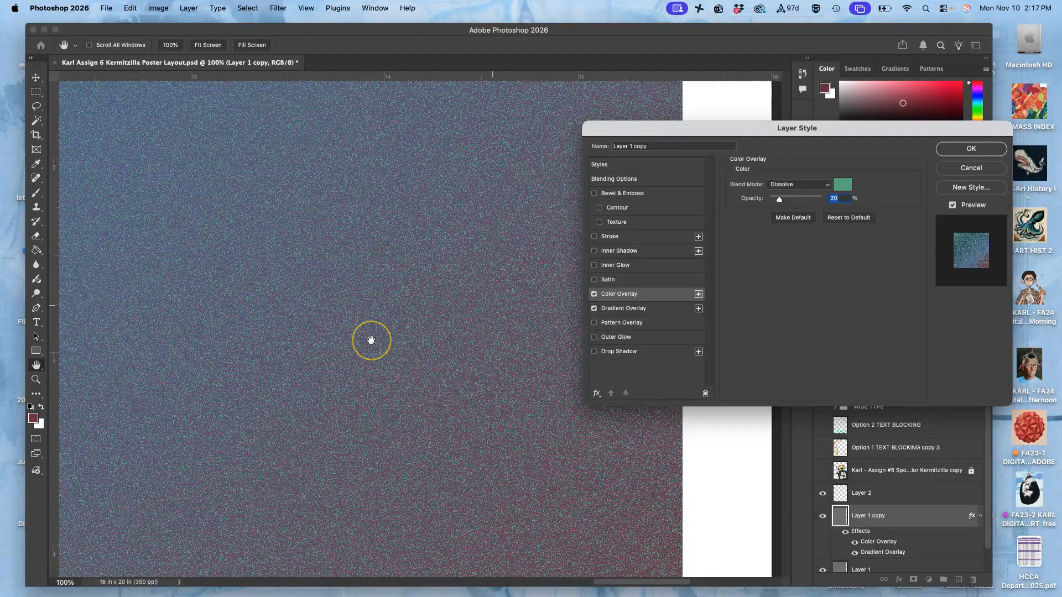
key(super+minus)
key(super+minus)
key(super+minus)
key(super+minus)
key(super+minus)
key(super+minus)
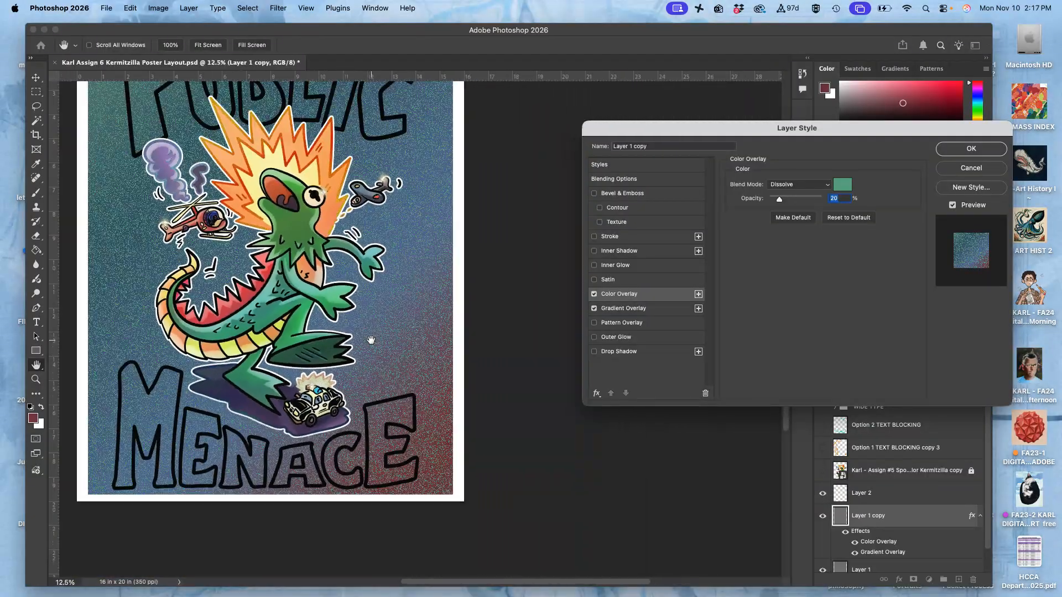
scroll(371, 340, left, 6)
scroll(371, 340, up, 3)
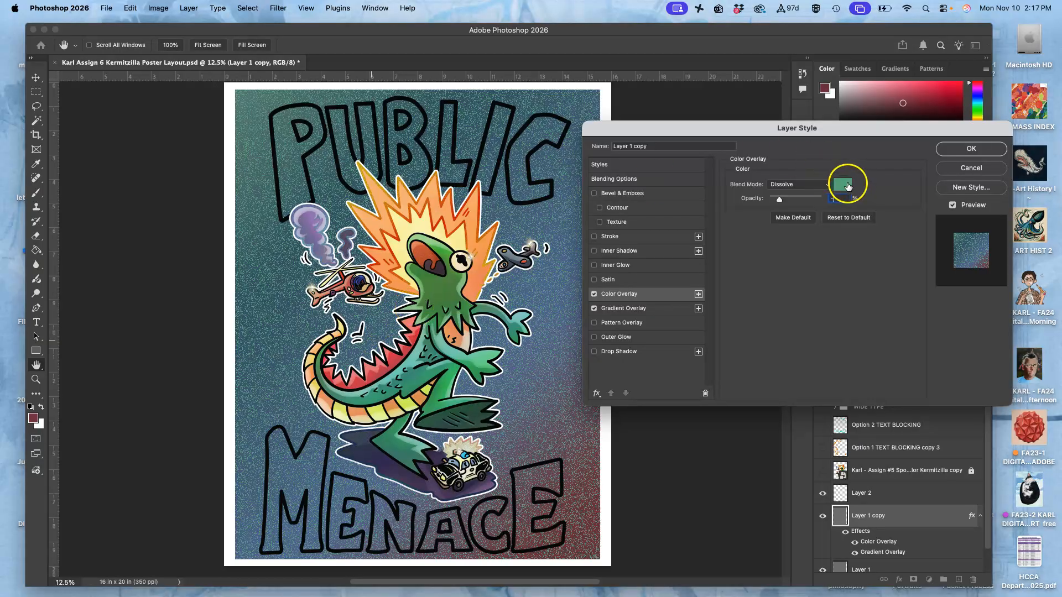
Change the background overlay's color to a muted green, #6ca387, and apply the layer style
click(848, 186)
click(526, 232)
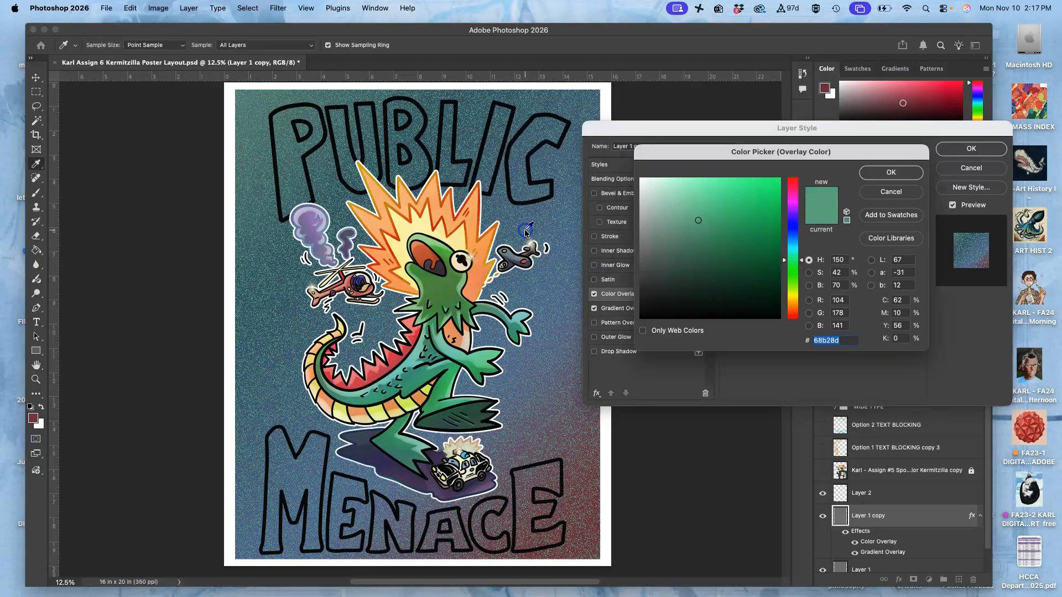
click(689, 249)
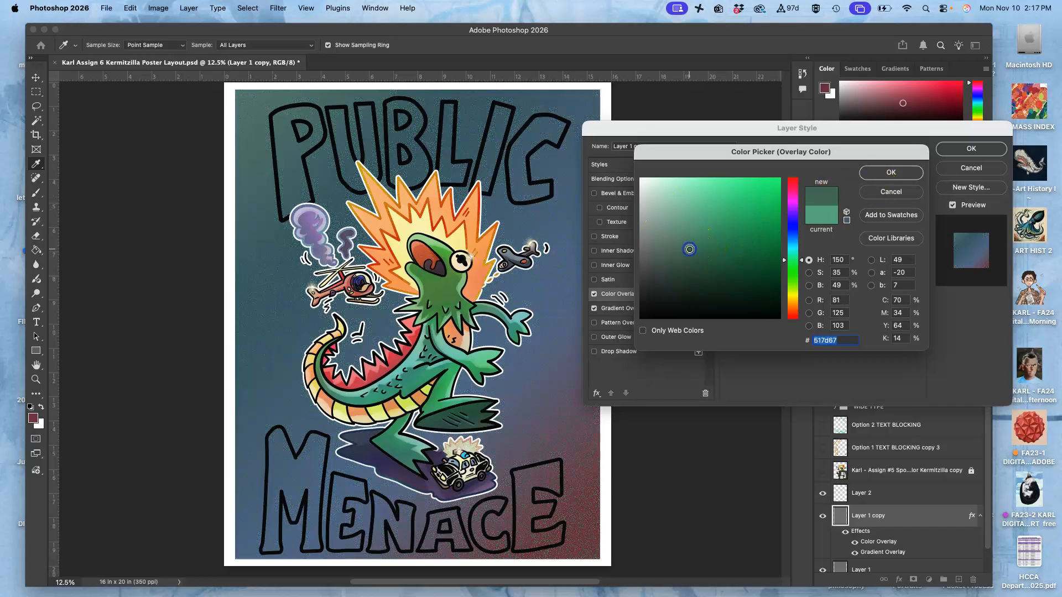
drag(689, 249, 691, 234)
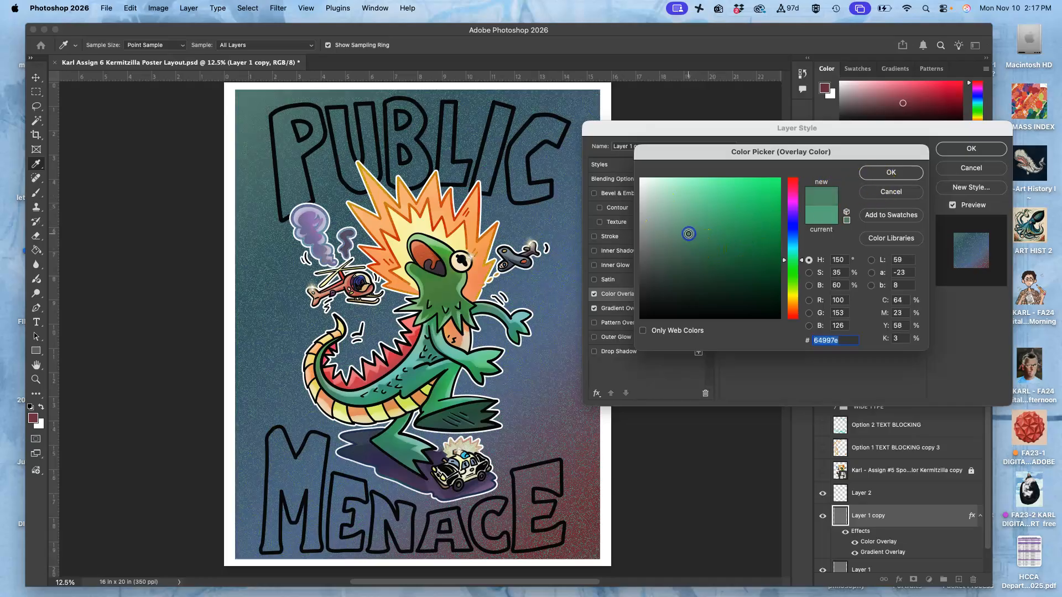
drag(705, 226, 687, 228)
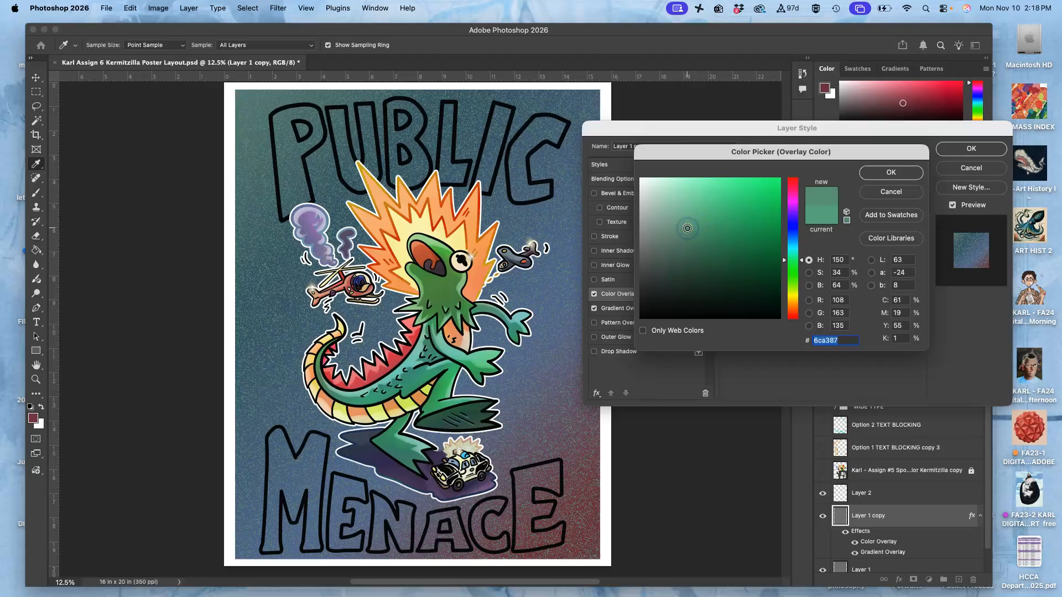
click(891, 172)
click(961, 153)
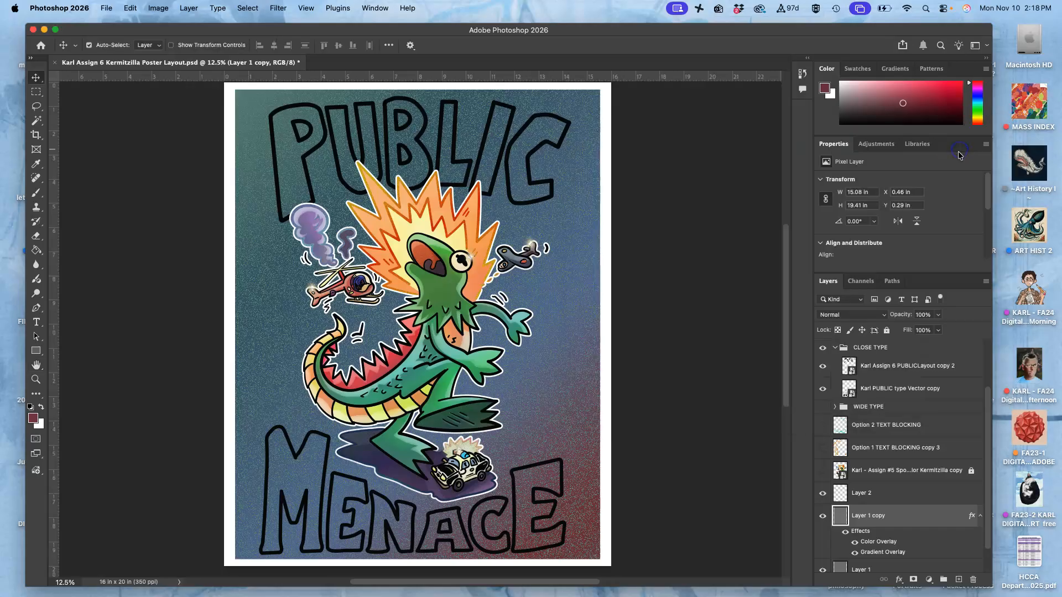
Duplicate the CLOSE TYPE group, then hide and collapse the original group
scroll(544, 397, right, 2)
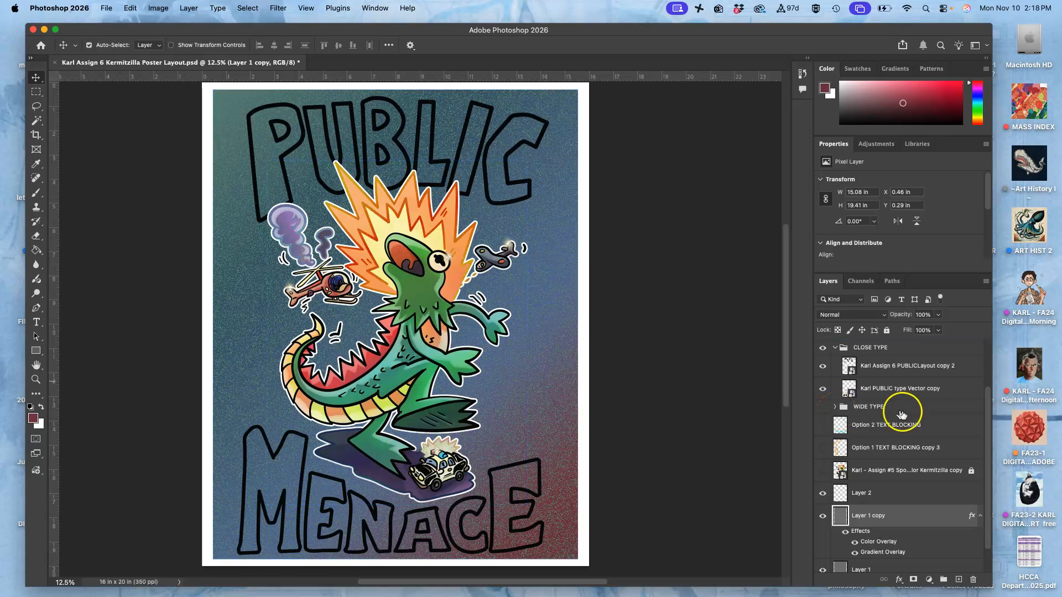
scroll(914, 444, up, 3)
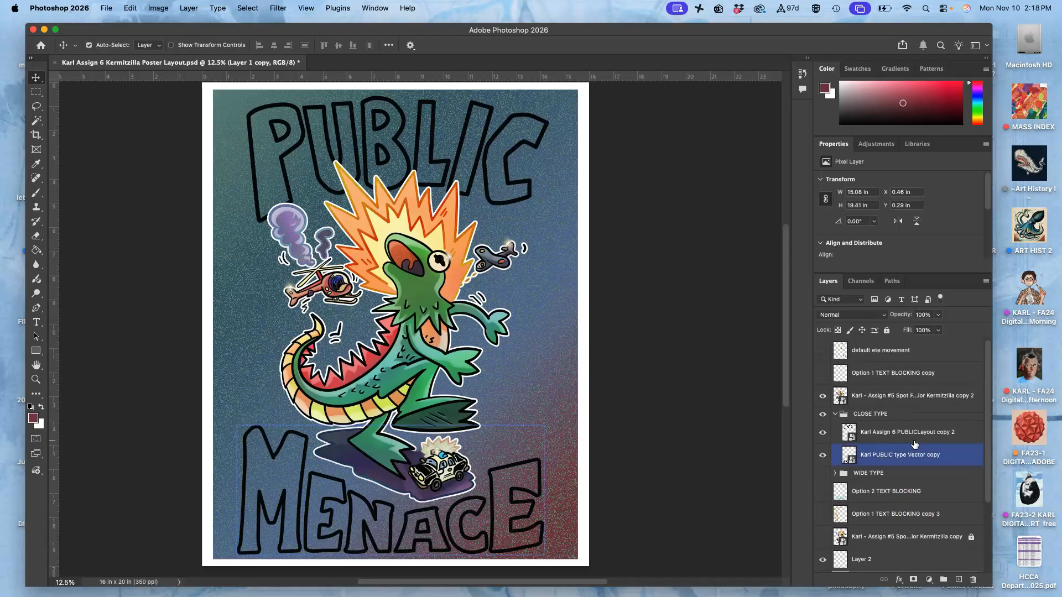
click(907, 434)
click(822, 415)
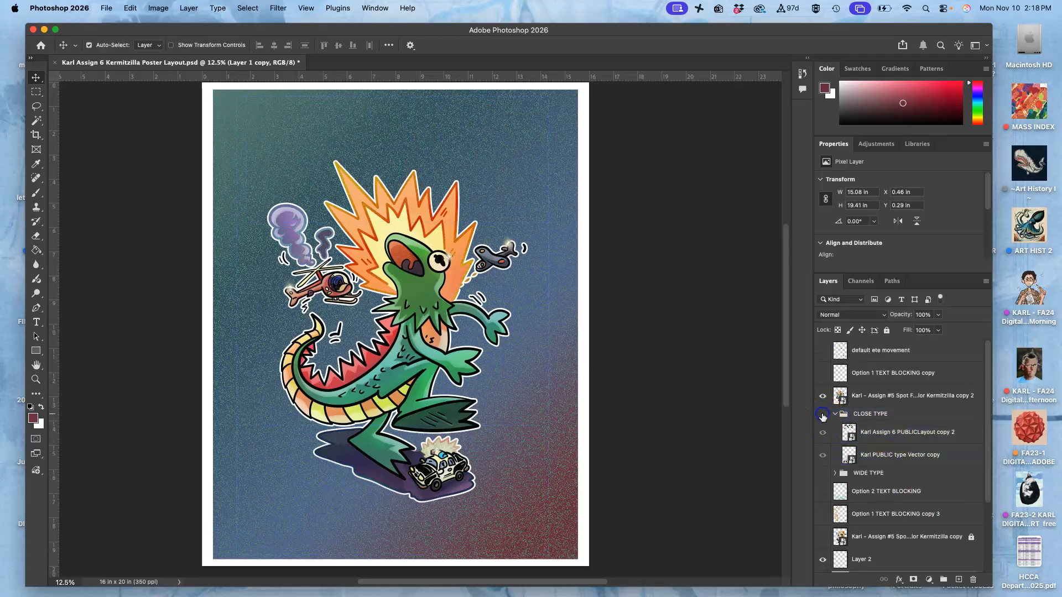
click(823, 415)
click(852, 414)
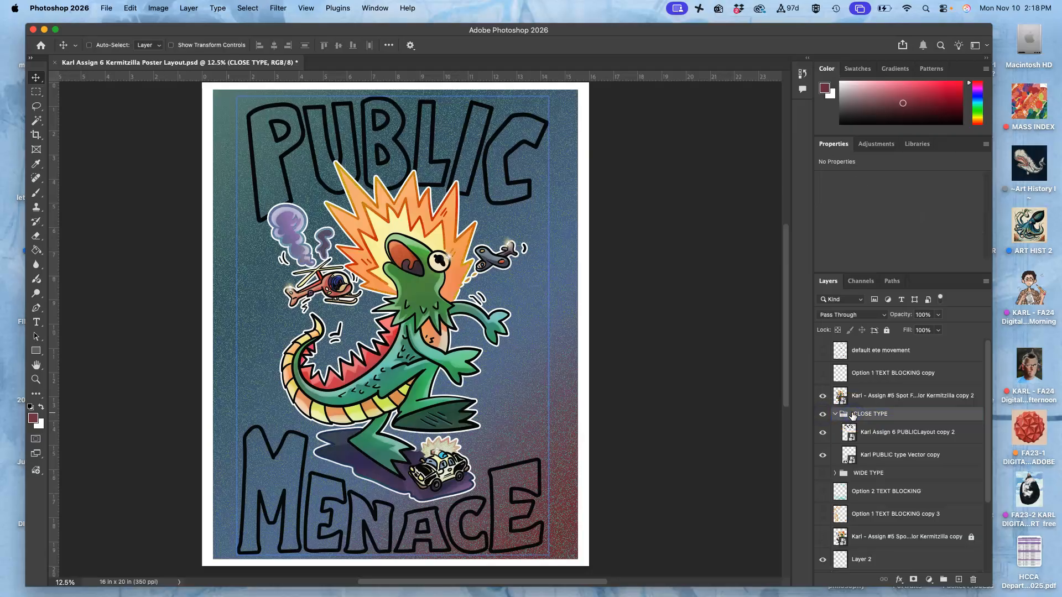
key(super+j)
click(822, 473)
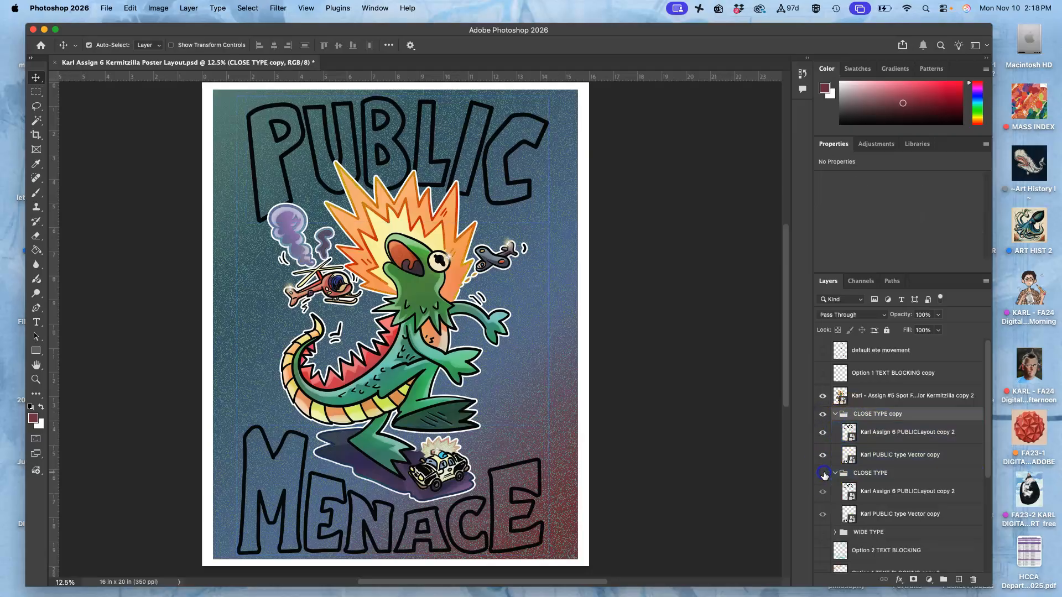
click(835, 474)
Rename the duplicated type group as CLOSE CLOSE TYPE copy
click(879, 414)
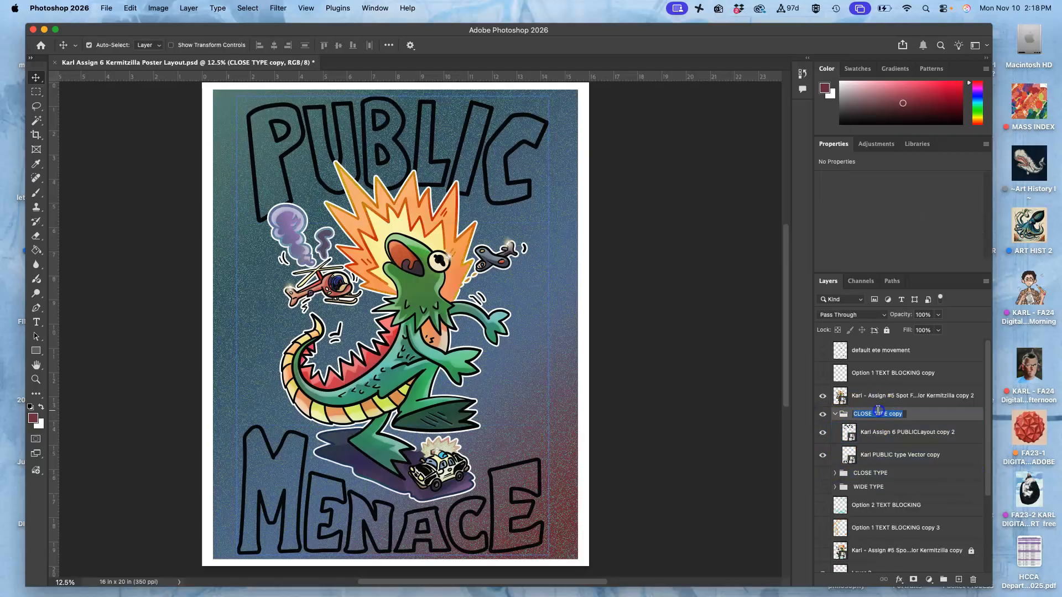
click(853, 416)
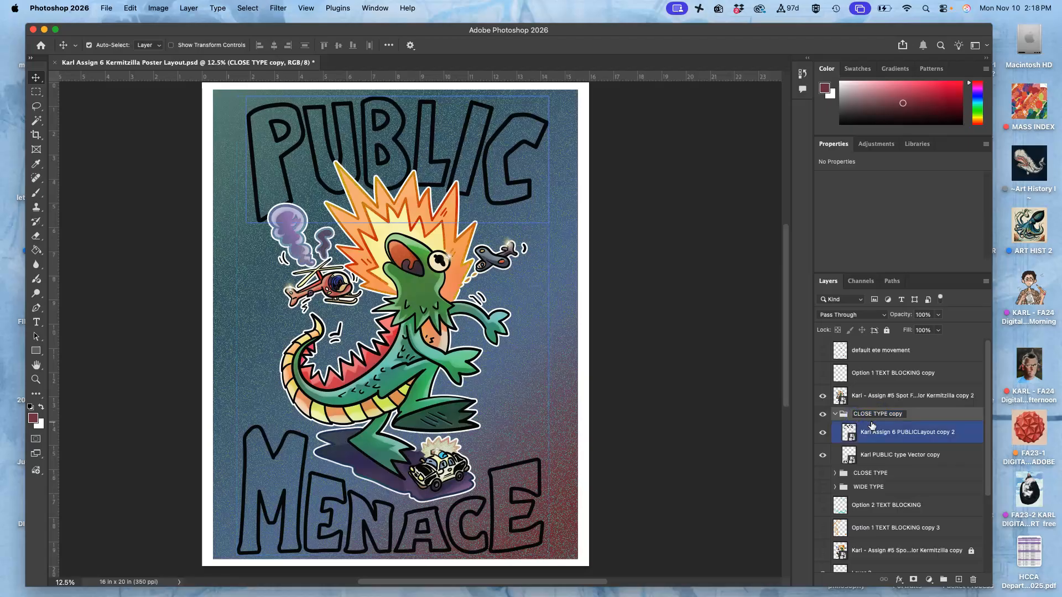
click(926, 434)
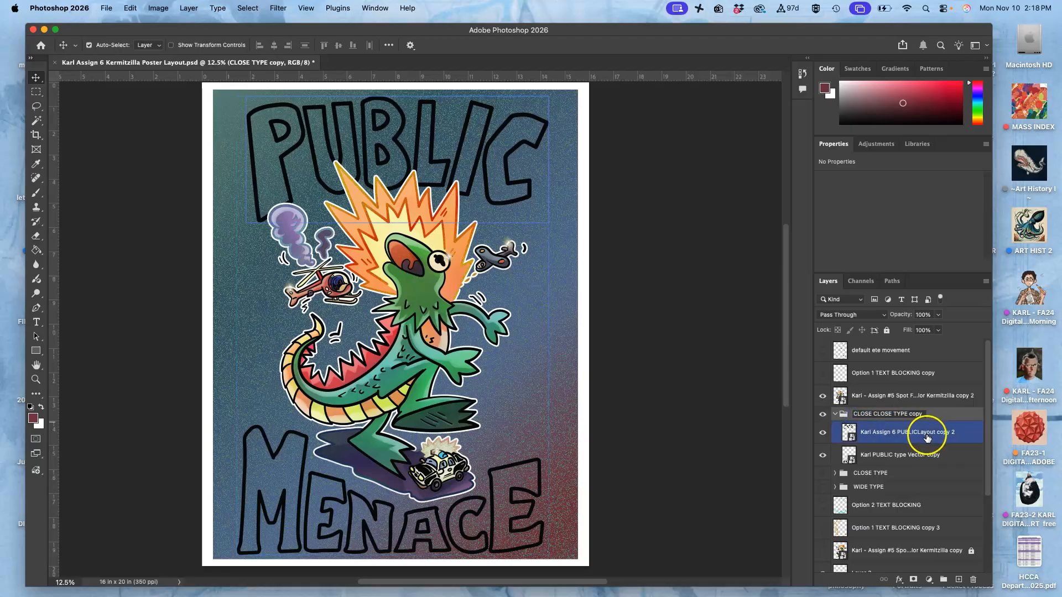
Add a color overlay to the PUBLIC lettering layer with Normal blend mode and 100% opacity
double_click(965, 439)
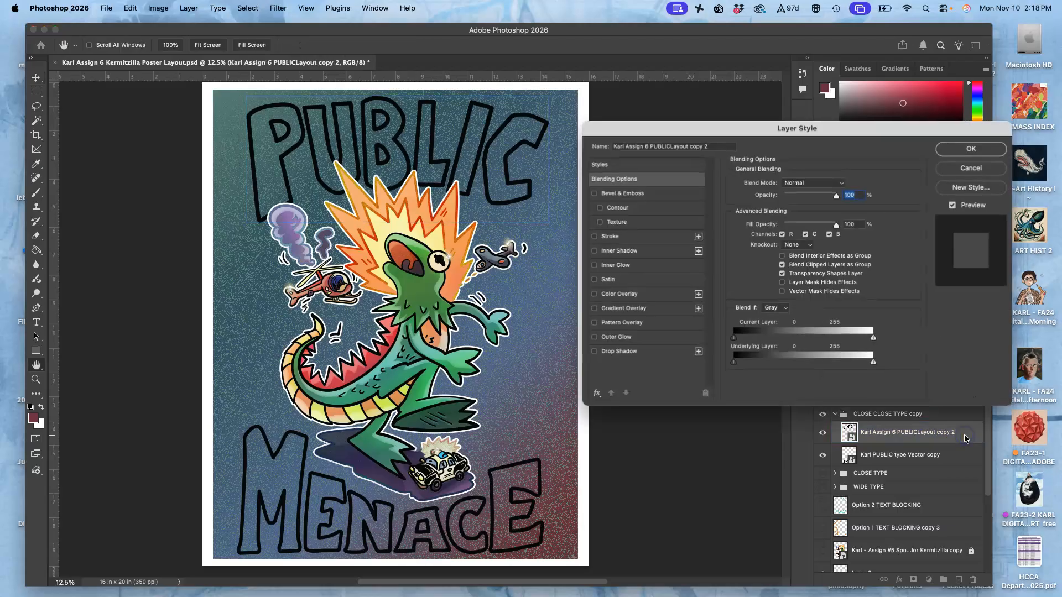
click(594, 294)
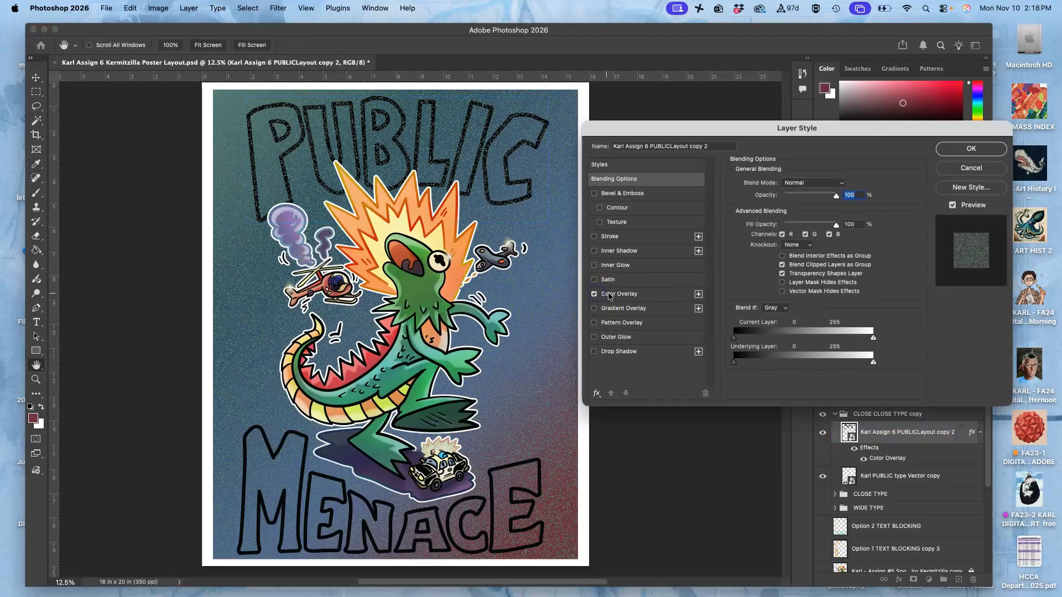
click(612, 296)
drag(780, 200, 852, 200)
click(813, 186)
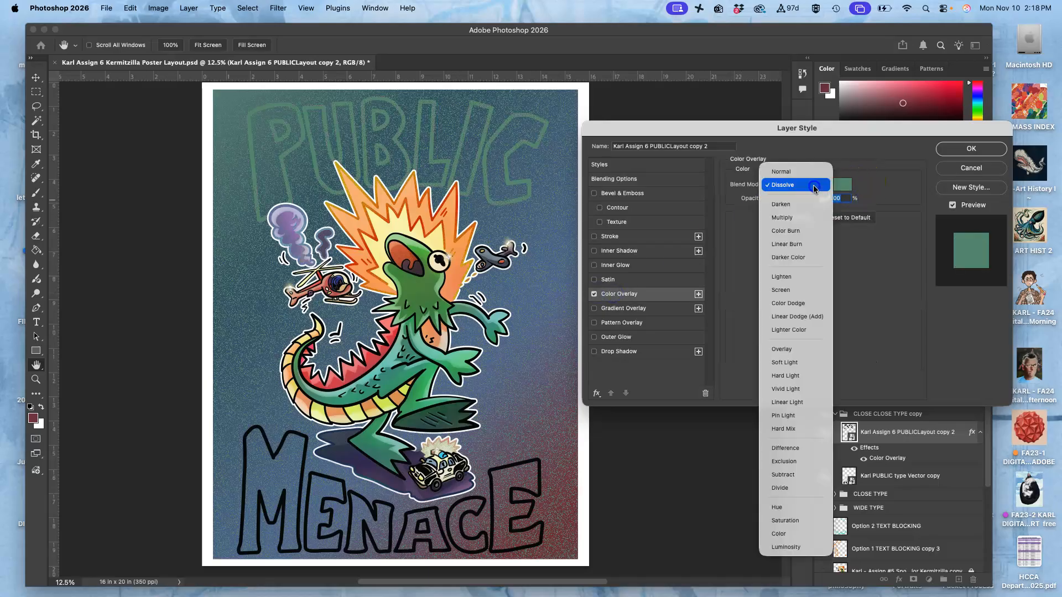
click(806, 172)
Set the PUBLIC lettering's overlay color to a very dark green, about #103020, and apply the layer style
click(842, 184)
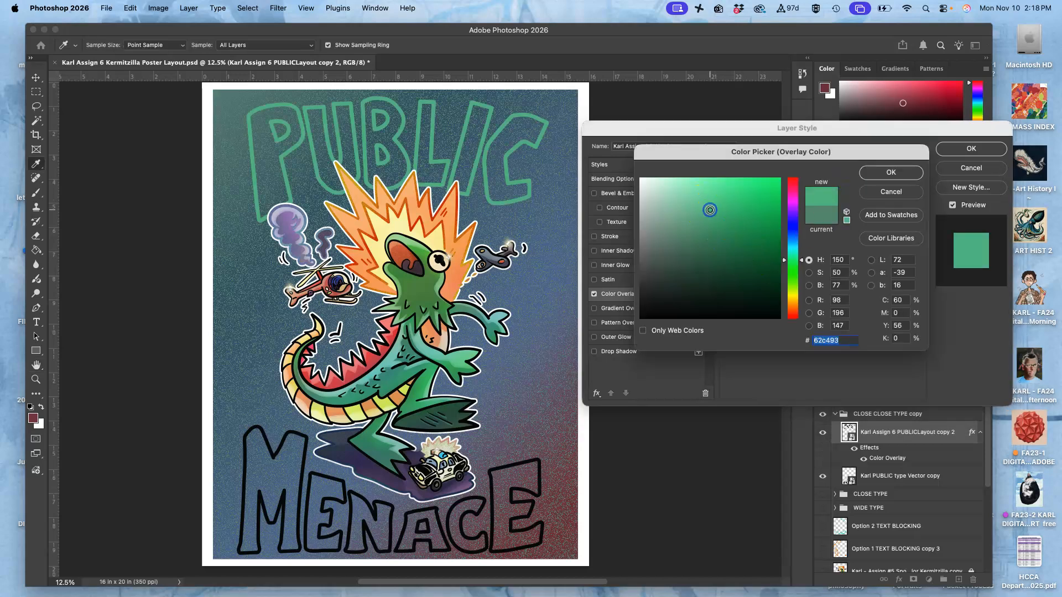
click(734, 262)
click(708, 277)
click(728, 260)
click(694, 275)
click(732, 292)
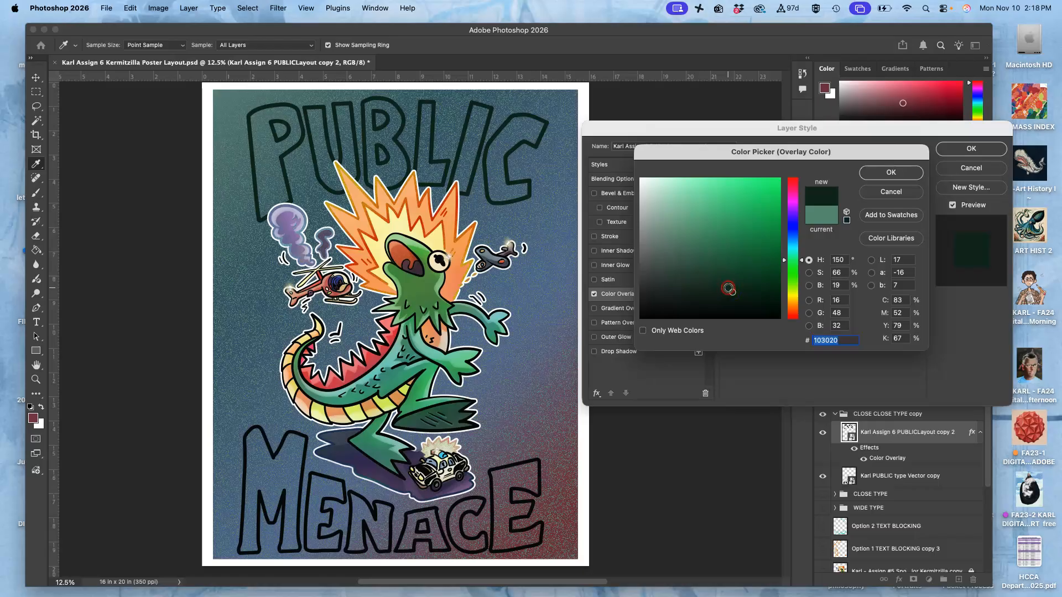
click(887, 172)
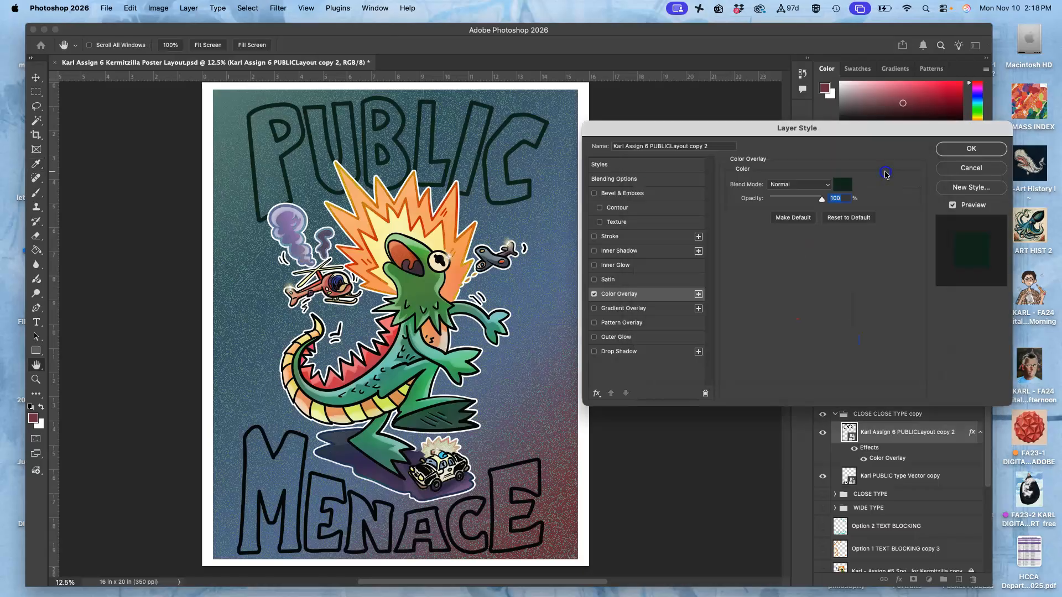
click(954, 151)
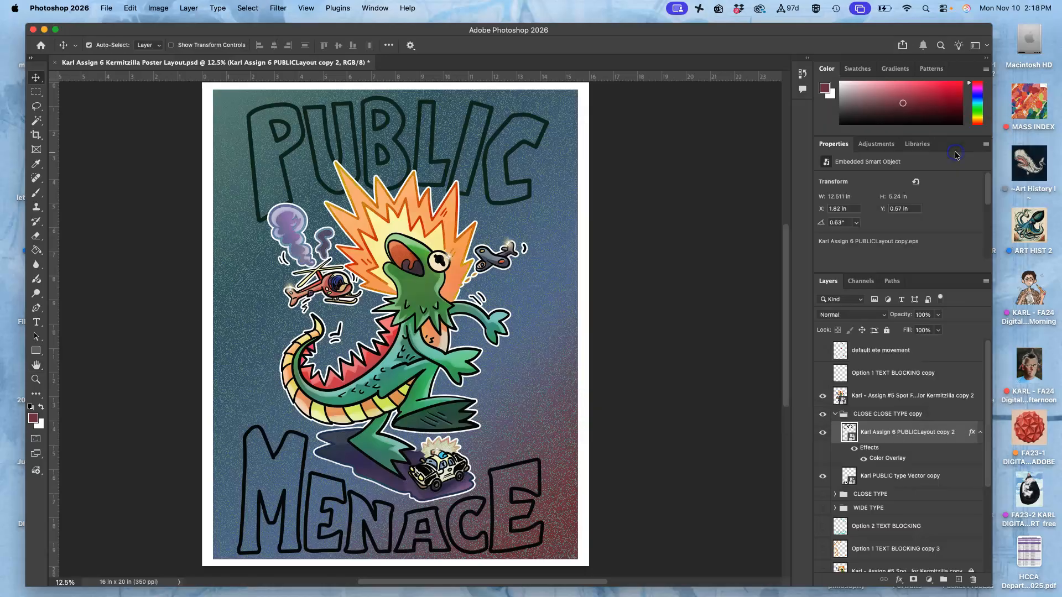
Add a white 29 px outside stroke at 100% opacity to the PUBLIC lettering layer and apply the style
double_click(870, 448)
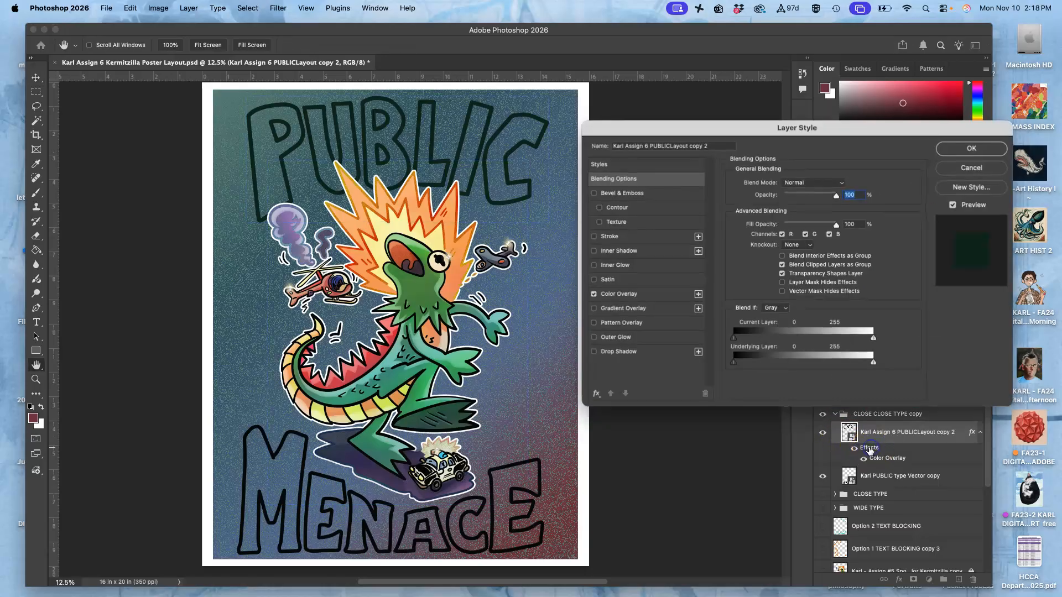
click(595, 237)
click(611, 236)
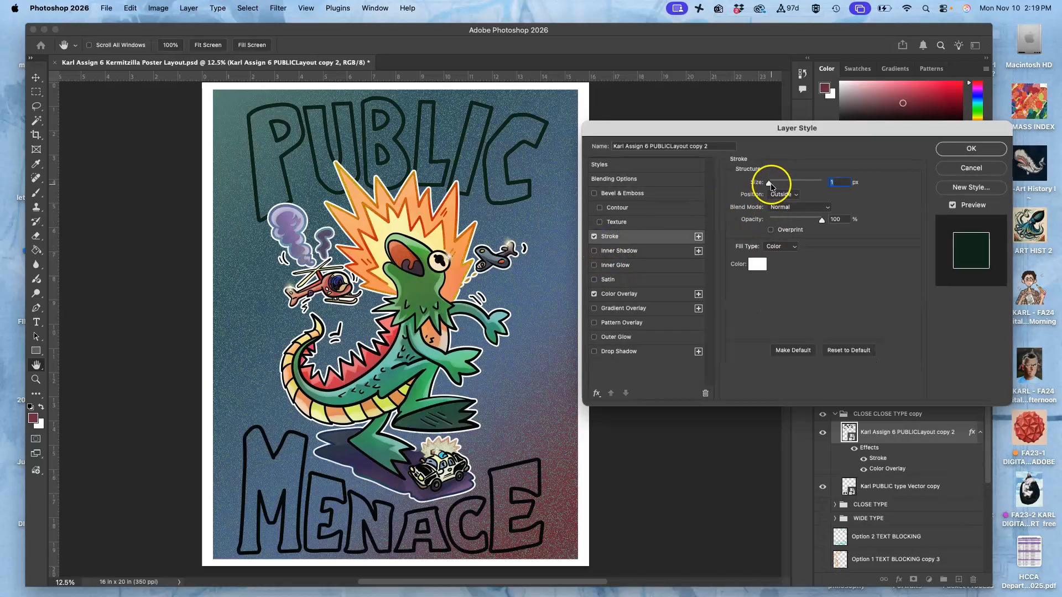
click(759, 266)
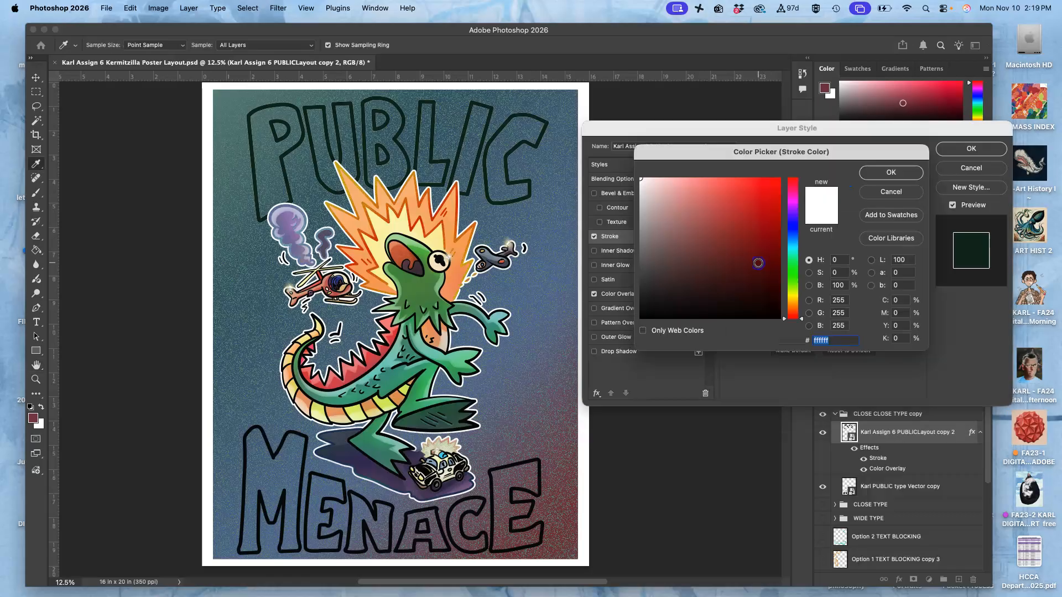
drag(640, 180, 620, 172)
click(888, 172)
mouse_move(797, 182)
mouse_down()
mouse_move(770, 182)
mouse_move(790, 185)
mouse_move(779, 186)
mouse_up()
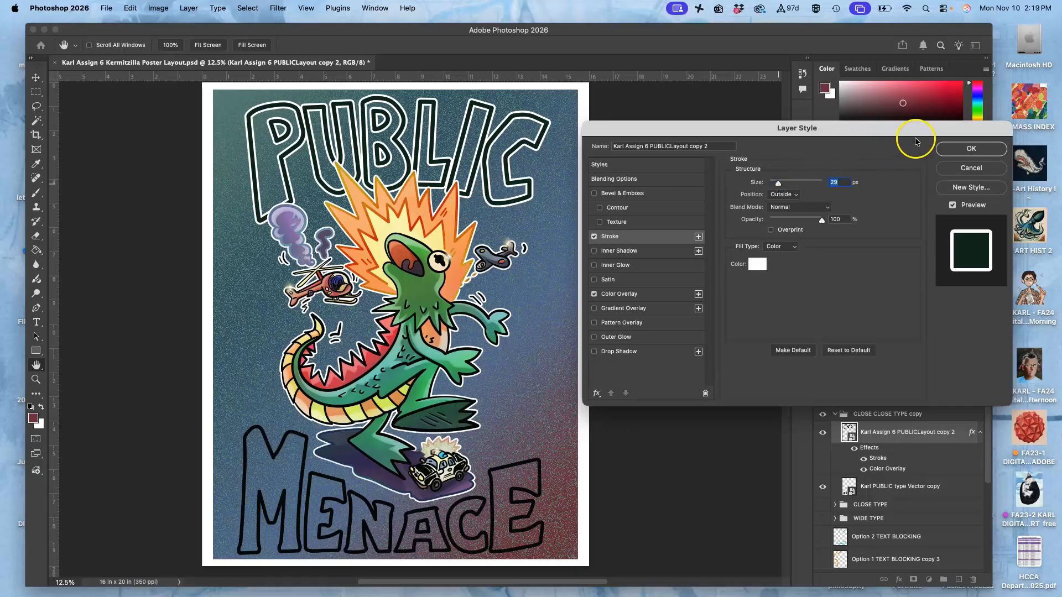
click(969, 149)
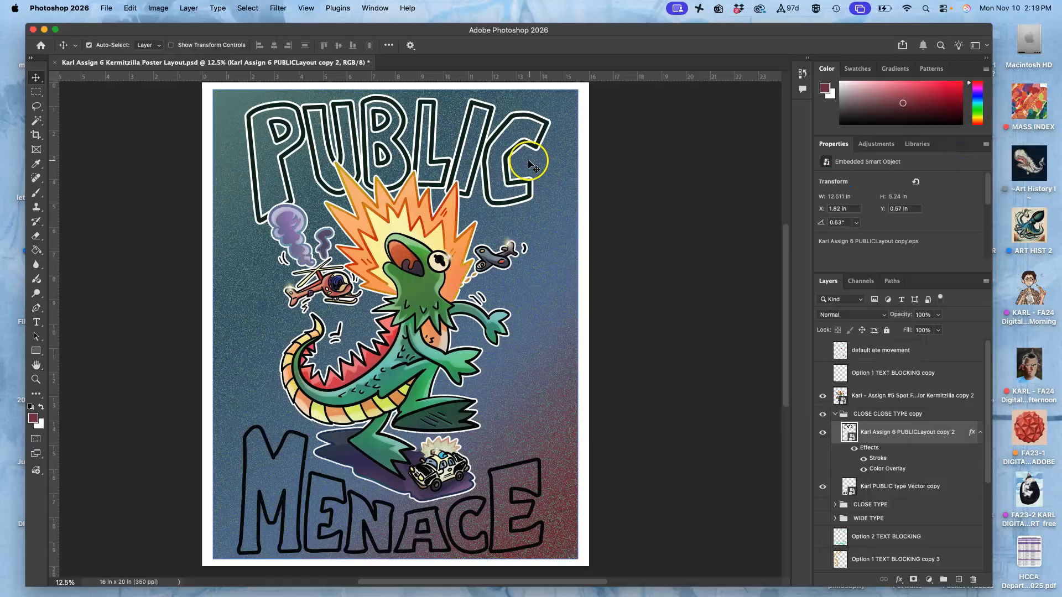
Copy the PUBLIC lettering's layer style and paste it onto the MENACE lettering layer
right_click(898, 441)
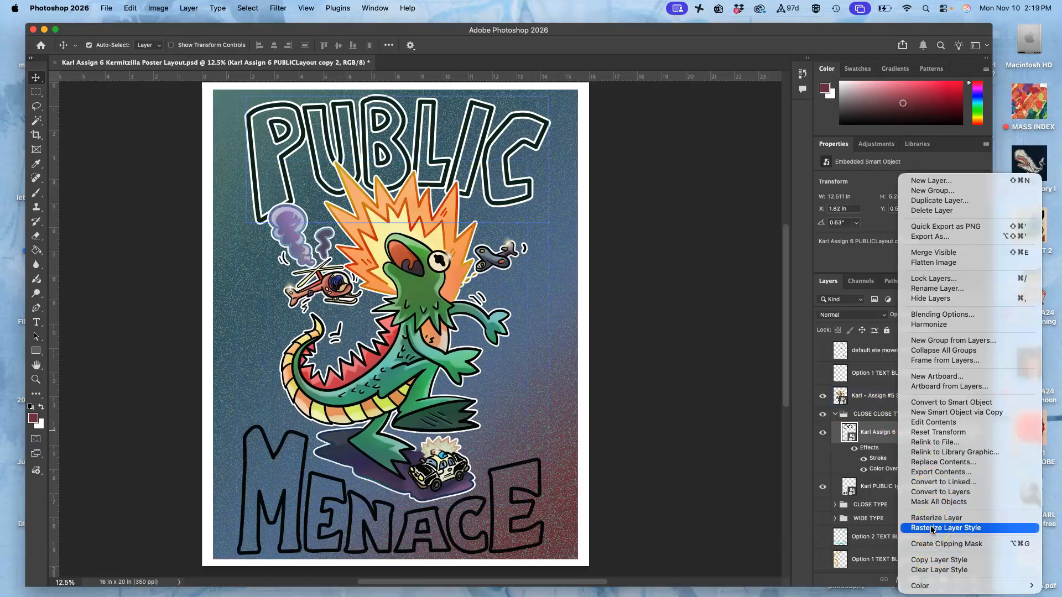
click(928, 559)
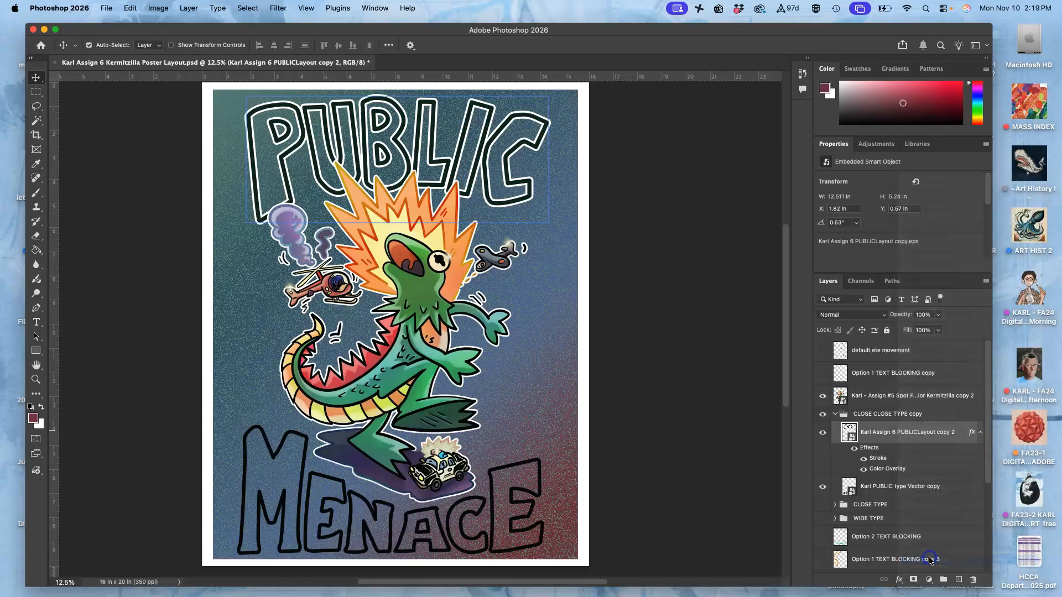
click(935, 490)
right_click(950, 491)
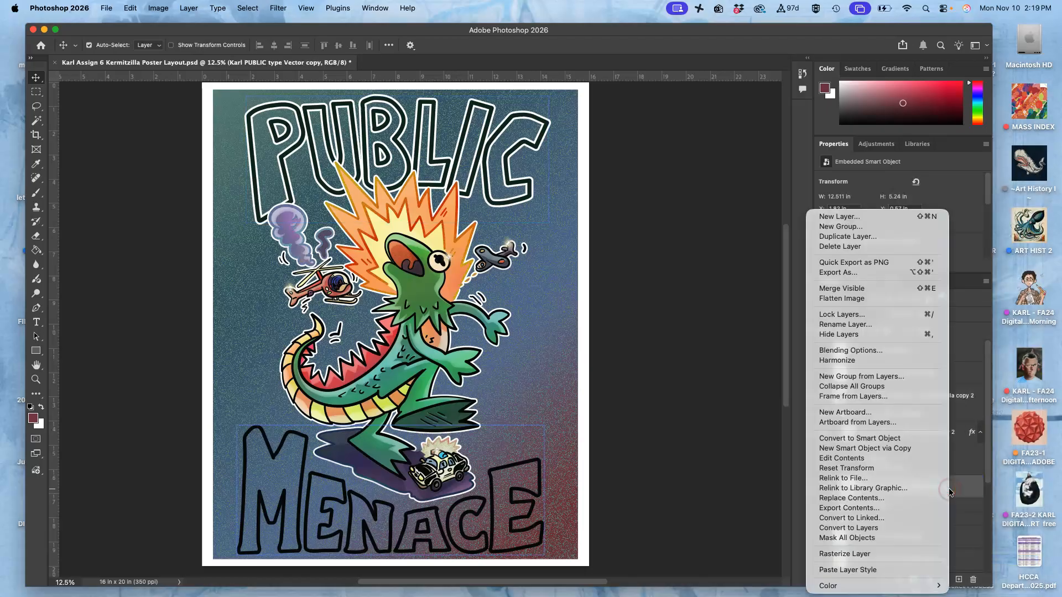
click(876, 570)
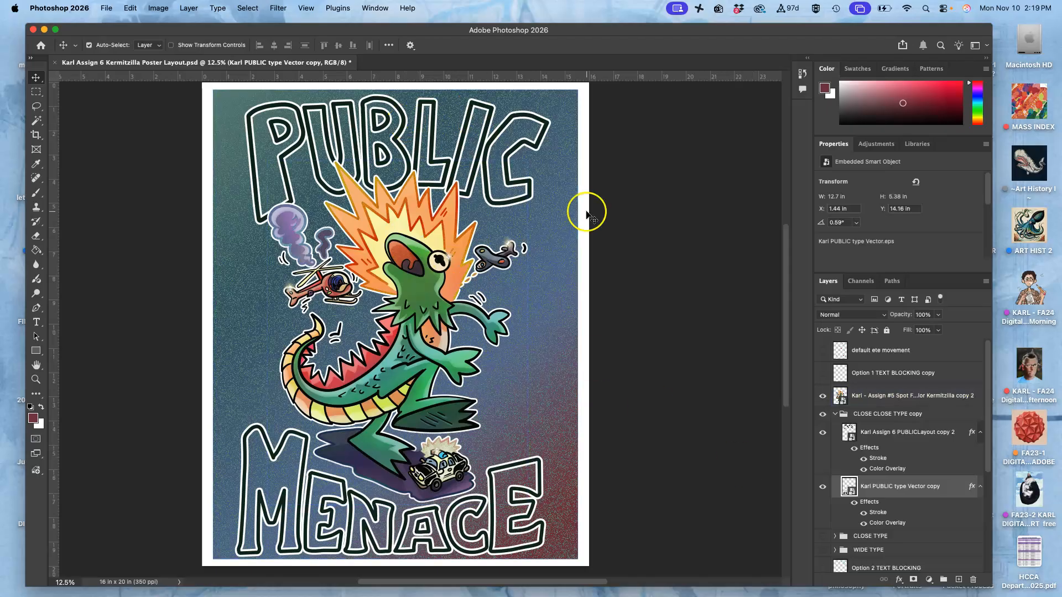
On the PUBLIC lettering layer, select the interiors of all six letters with a contiguous Magic Wand at tolerance 32
click(882, 433)
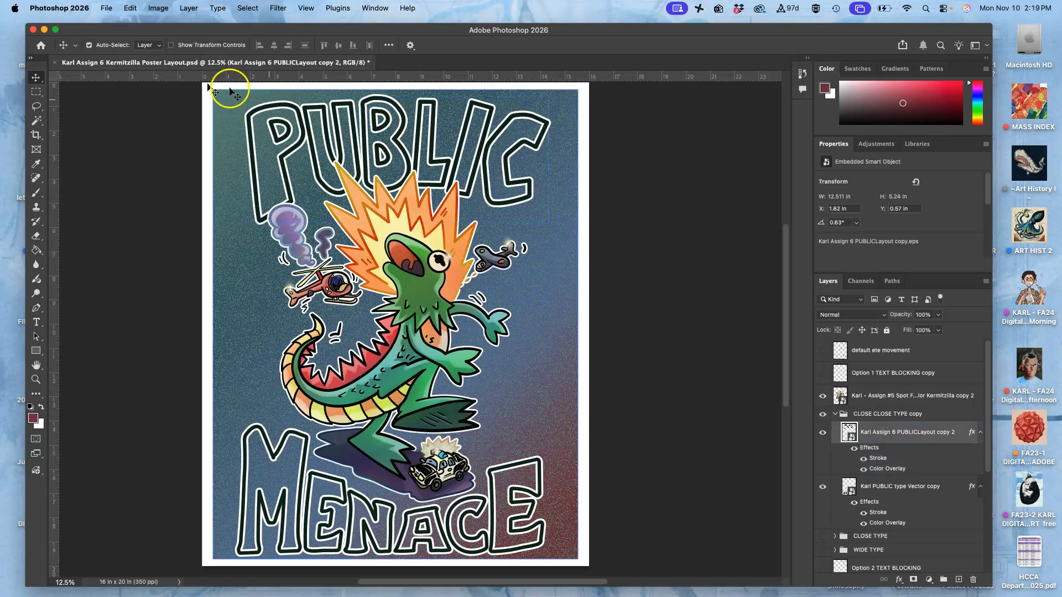
click(36, 251)
click(242, 222)
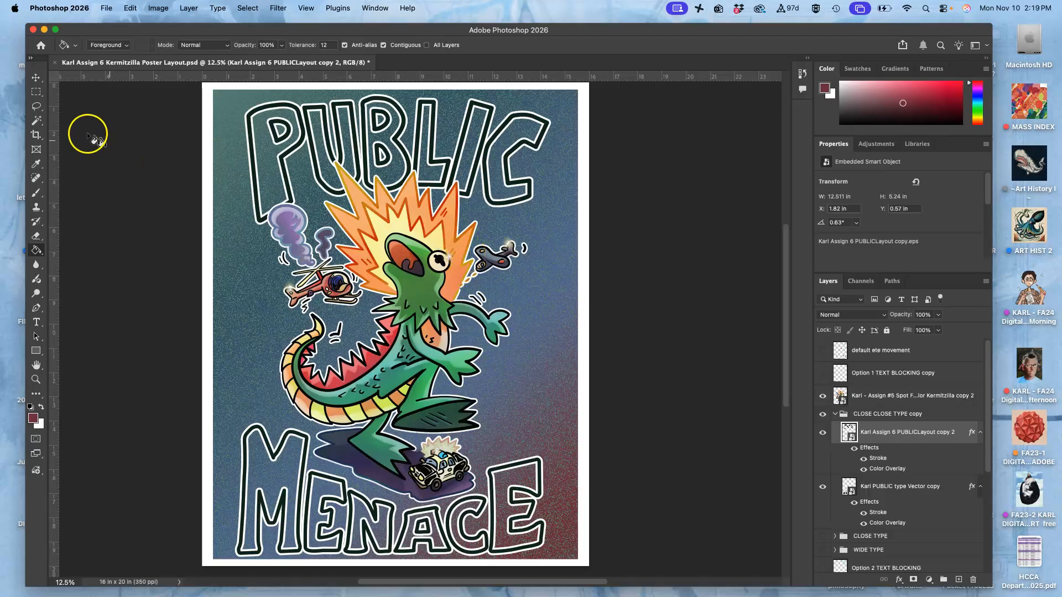
click(37, 121)
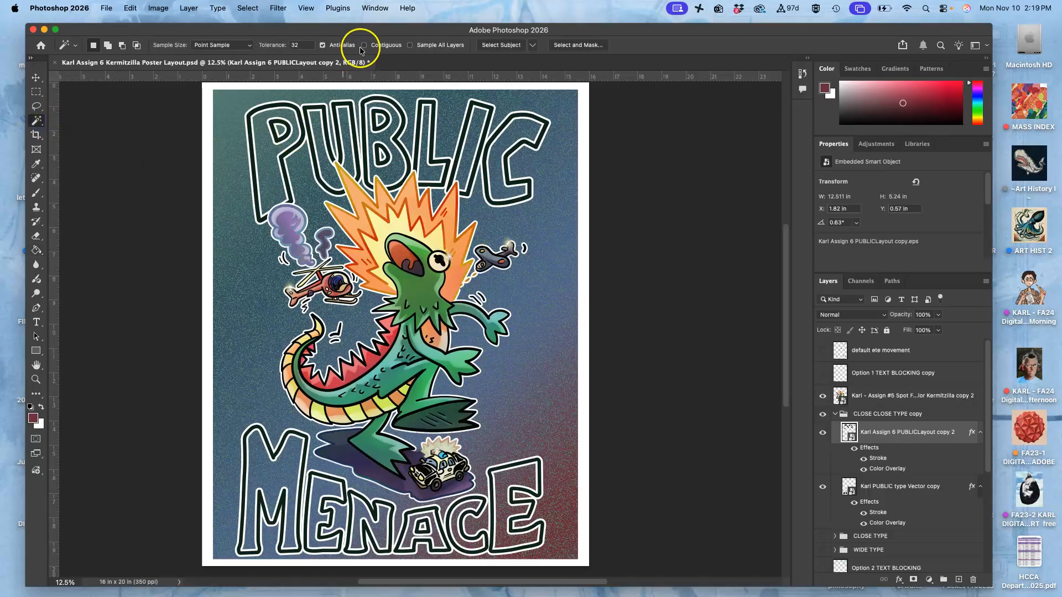
click(271, 167)
shift+click(307, 158)
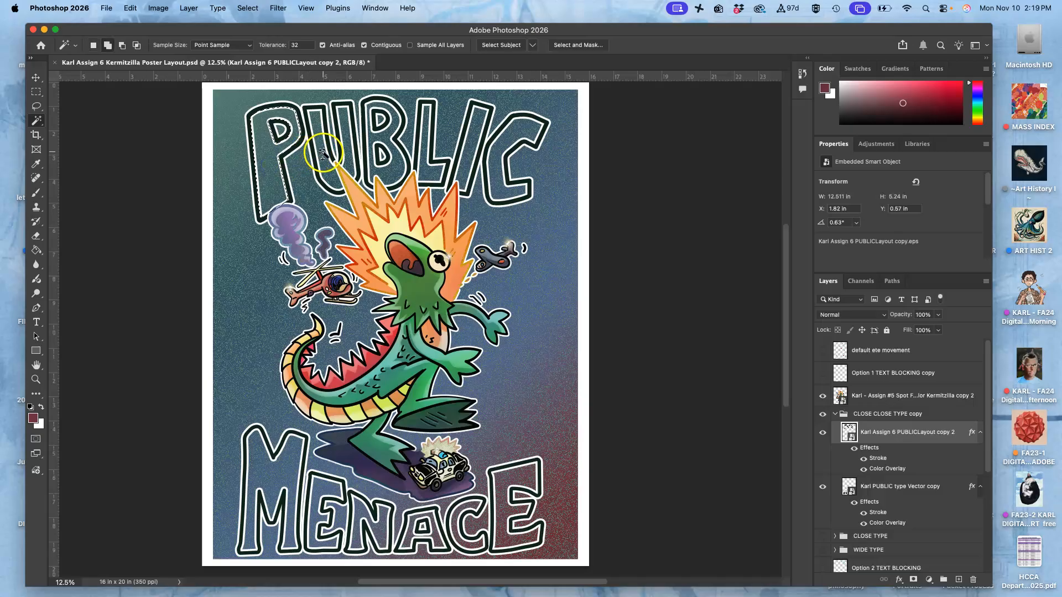
shift+click(365, 134)
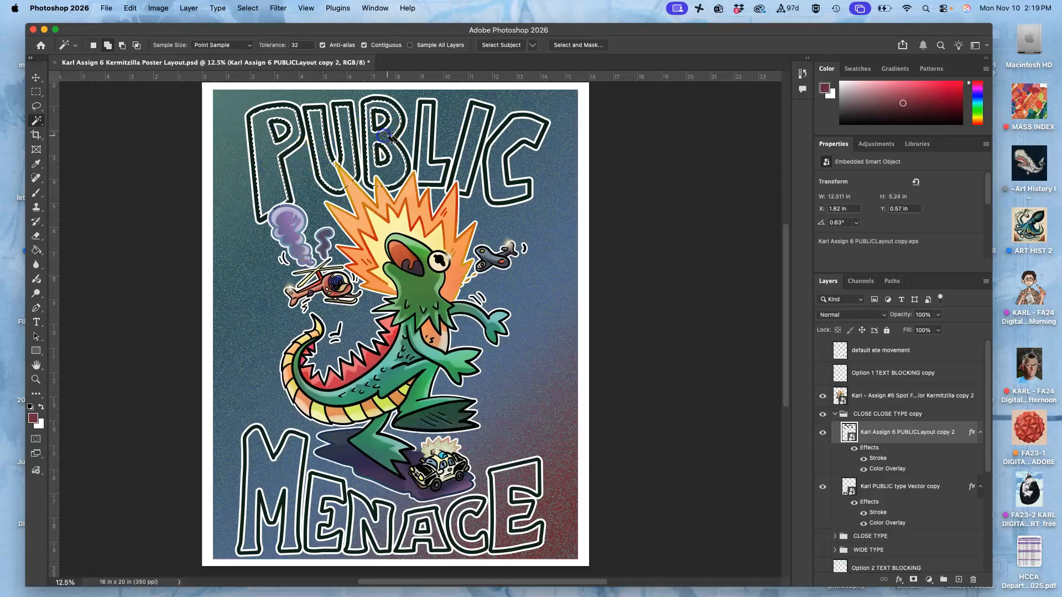
shift+click(425, 140)
shift+click(474, 136)
shift+click(511, 138)
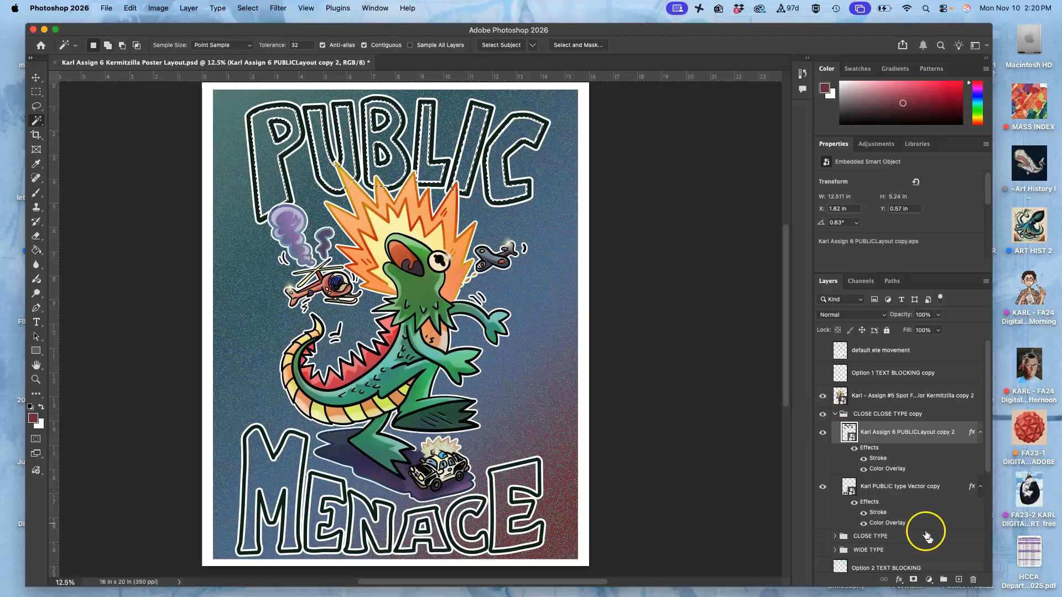
Fill the selected PUBLIC letter interiors with 50% Gray on a new layer, and deselect
click(958, 579)
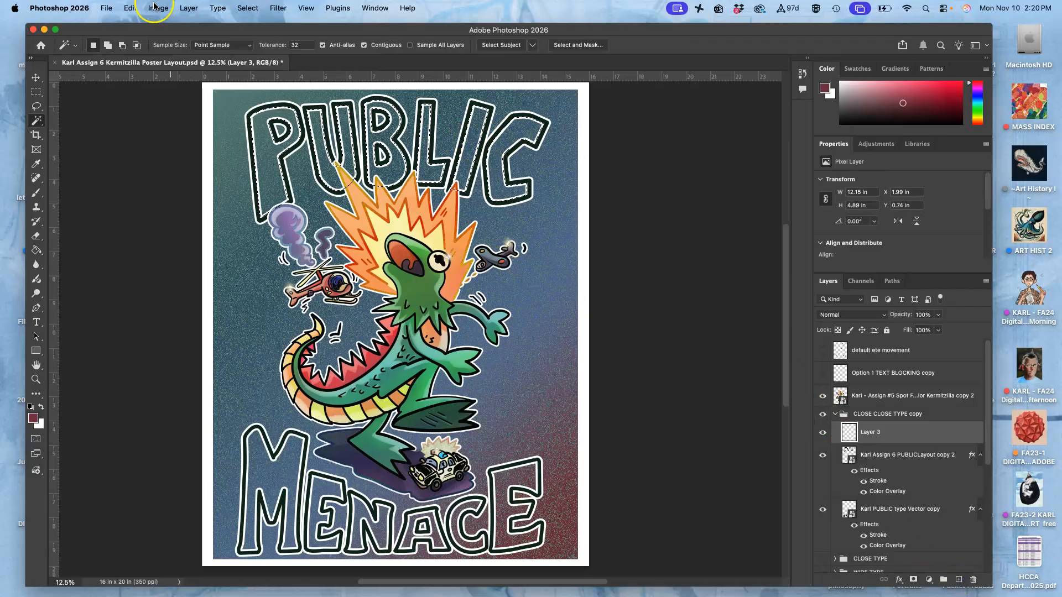
click(129, 7)
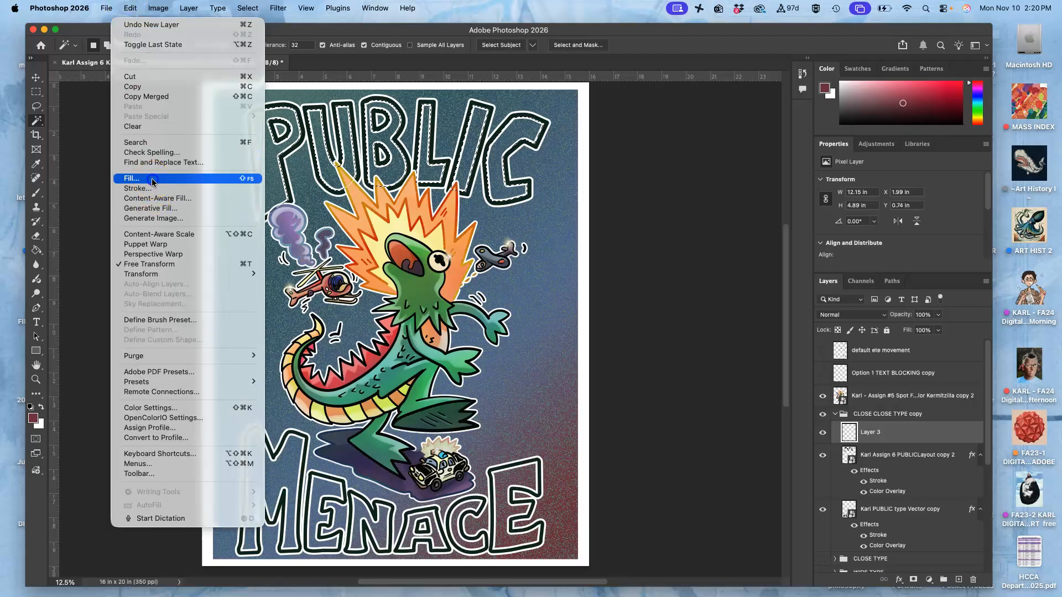
click(133, 178)
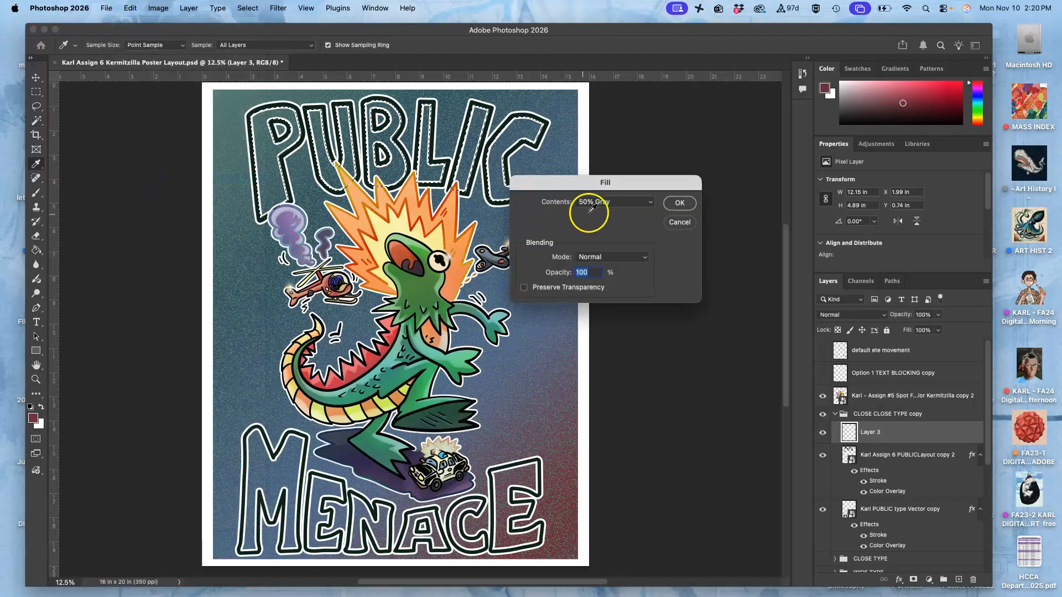
click(680, 203)
key(w)
key(cmd+d)
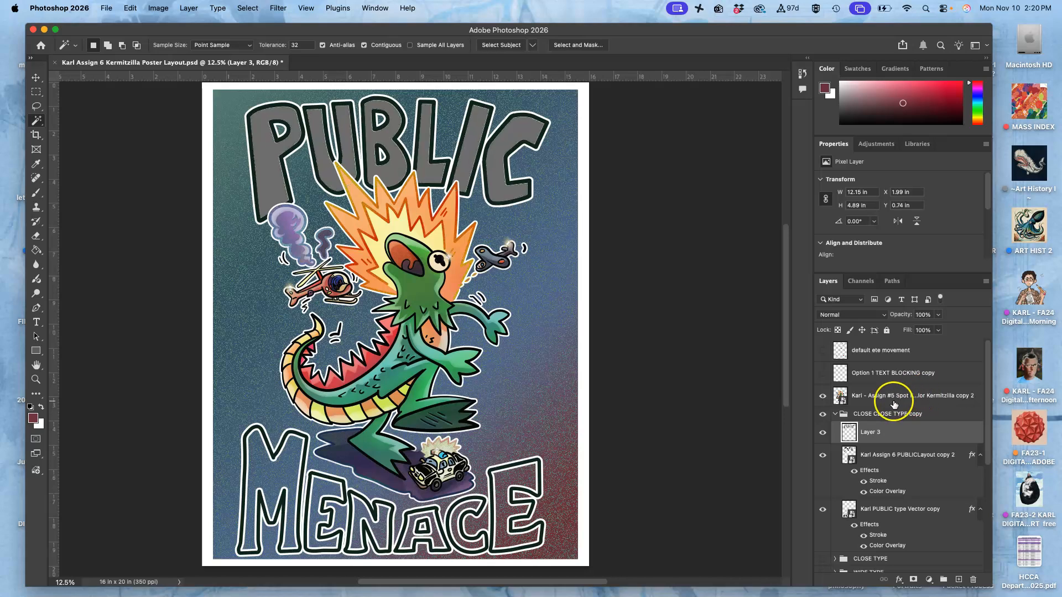
Add a color overlay to the PUBLIC fill layer and set its color to orange, about #e55725
double_click(927, 443)
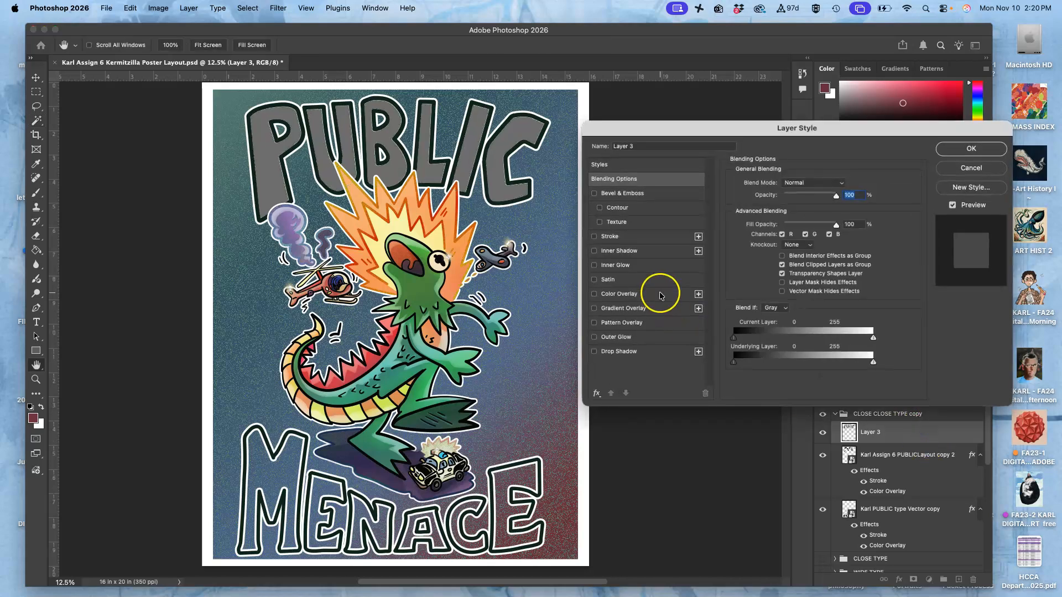
click(595, 294)
click(614, 294)
click(834, 188)
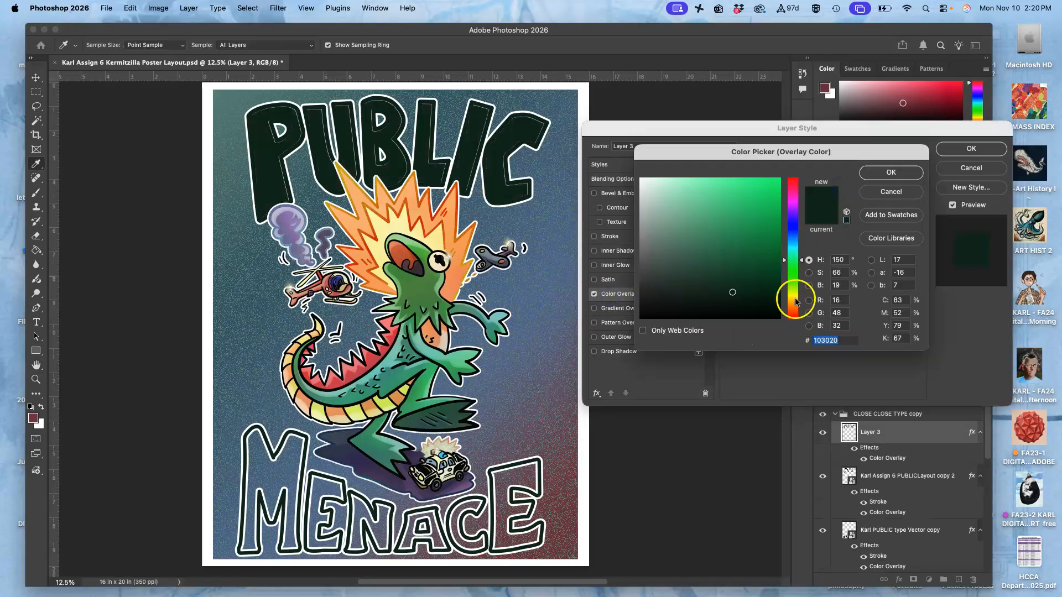
click(795, 300)
drag(796, 301, 792, 297)
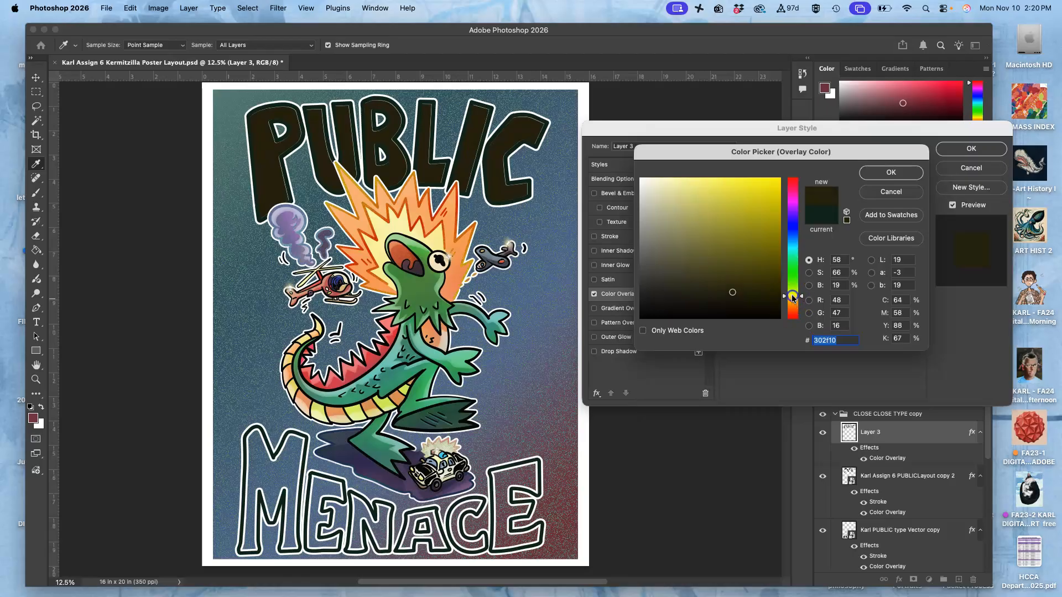
mouse_move(739, 227)
mouse_down()
mouse_move(752, 184)
mouse_move(758, 192)
mouse_up()
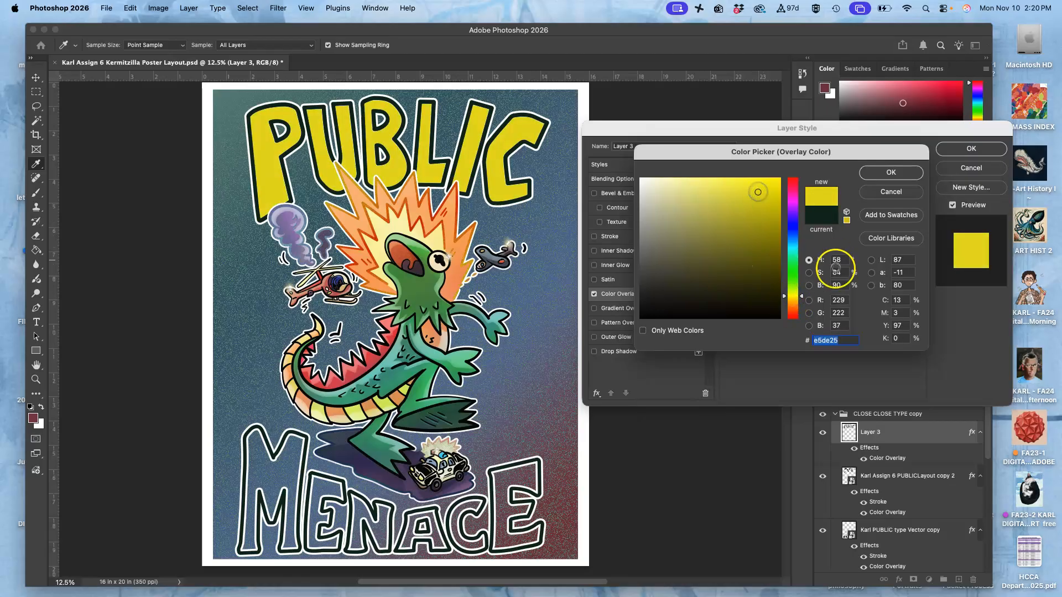
mouse_move(802, 300)
mouse_down()
mouse_move(800, 247)
mouse_move(796, 314)
mouse_up()
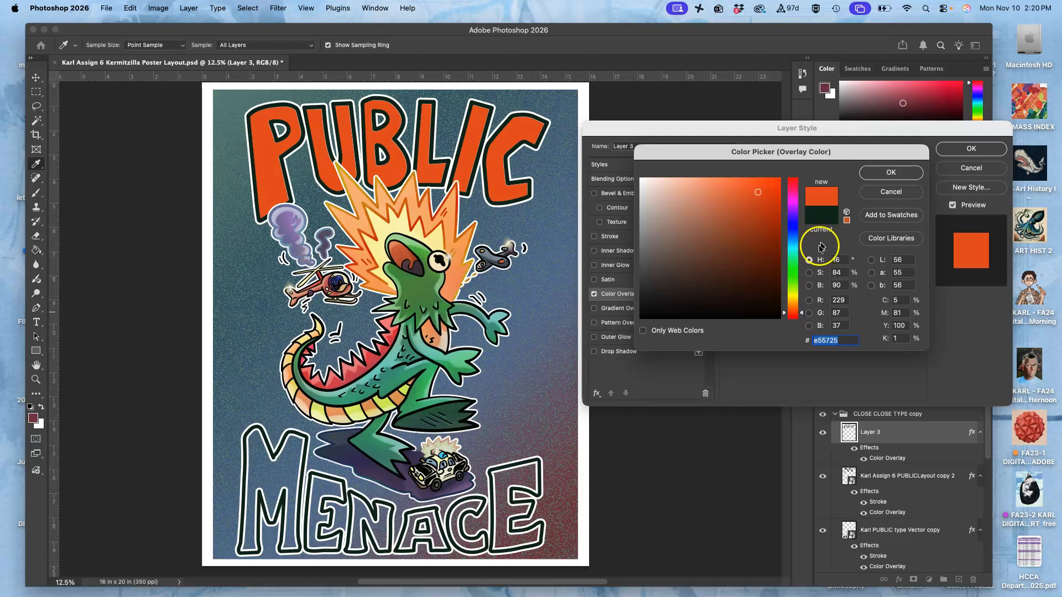
click(904, 176)
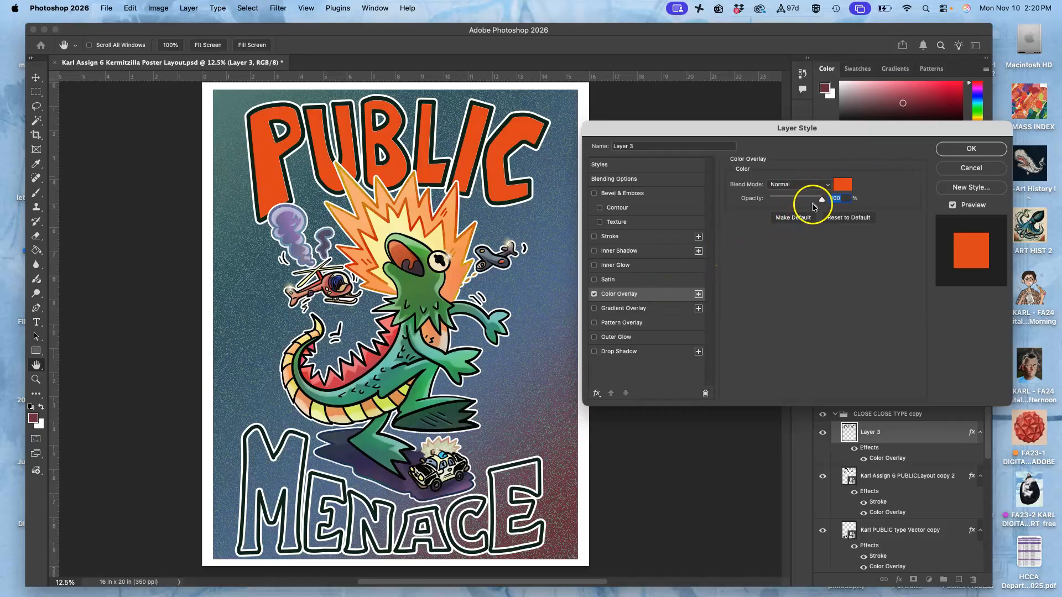
Reduce the orange overlay's opacity to about 55% and set its blend mode to Dissolve
drag(822, 199, 806, 200)
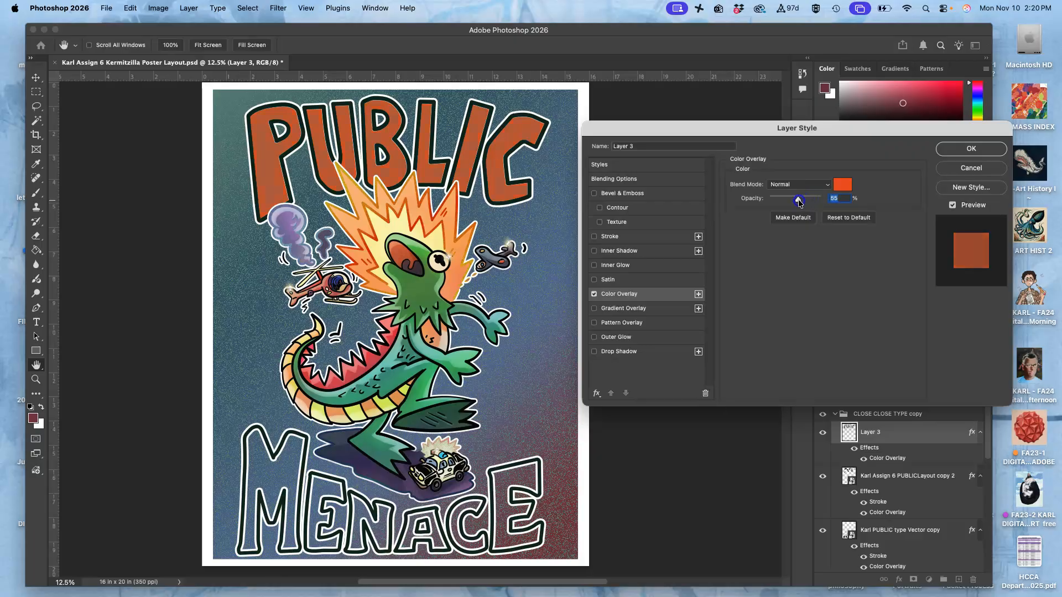
click(799, 187)
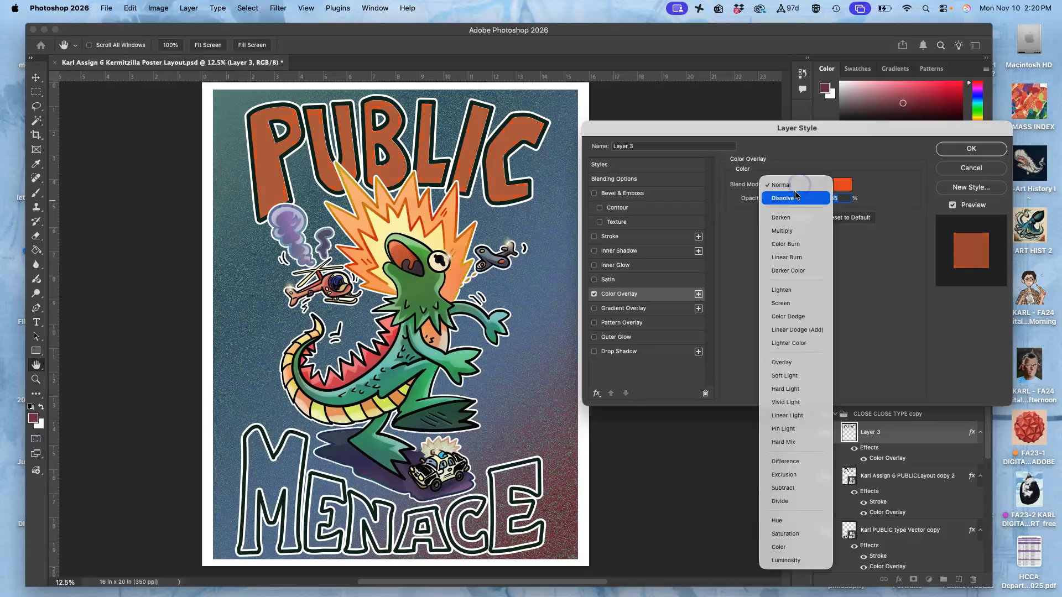
click(797, 194)
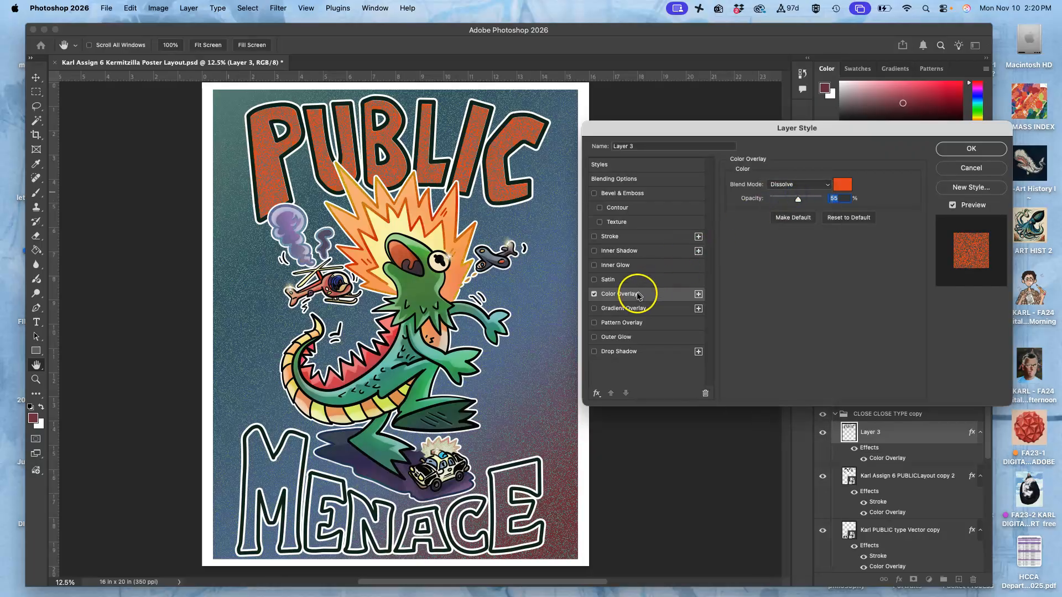
Add a gradient overlay to the PUBLIC fill layer using the orange-red preset 71 from the Anti Gradients folder
click(595, 309)
click(613, 311)
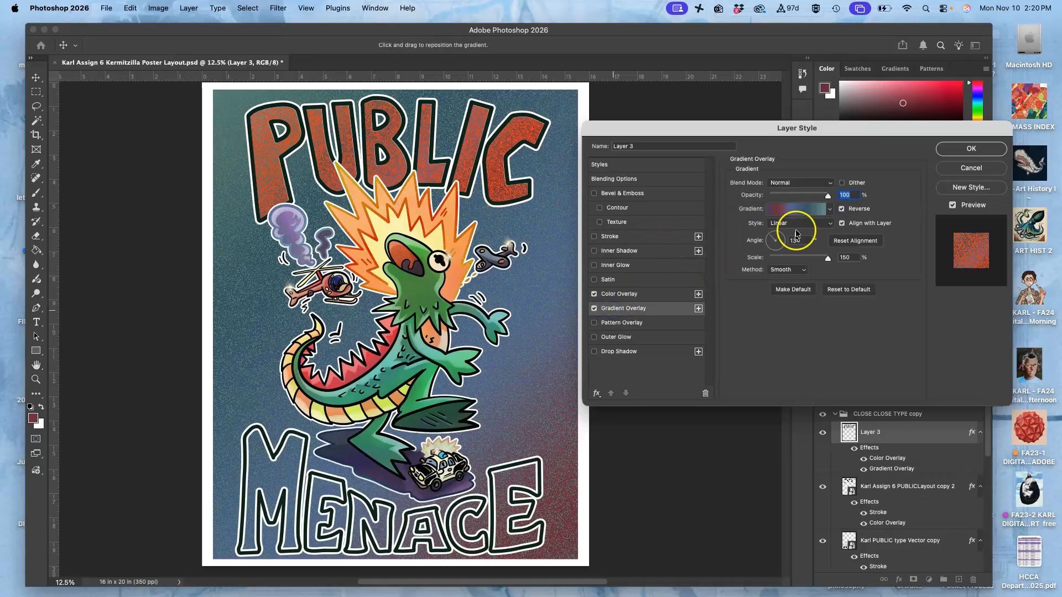
click(800, 210)
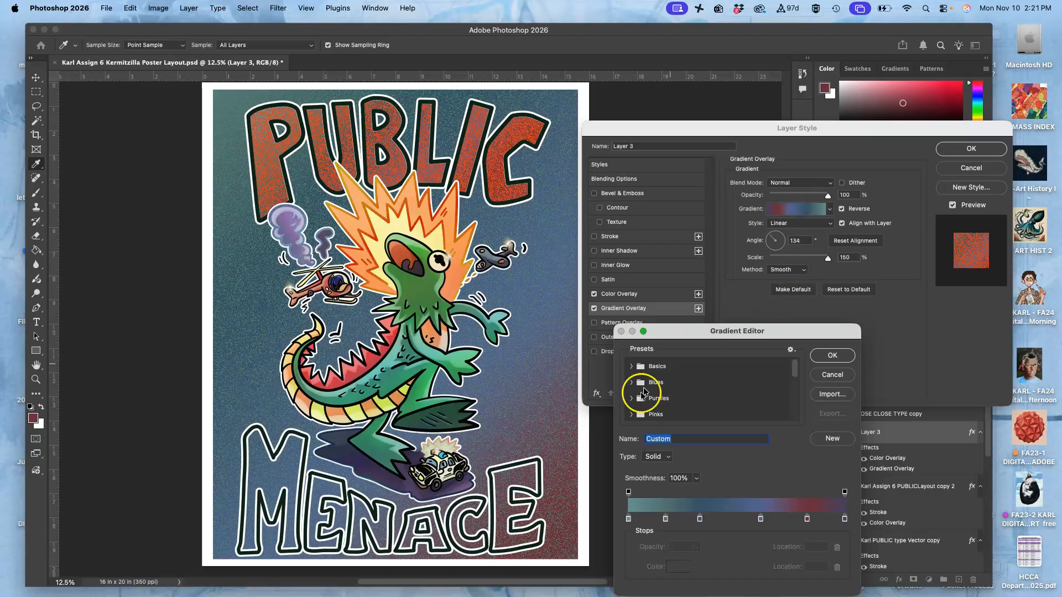
click(631, 414)
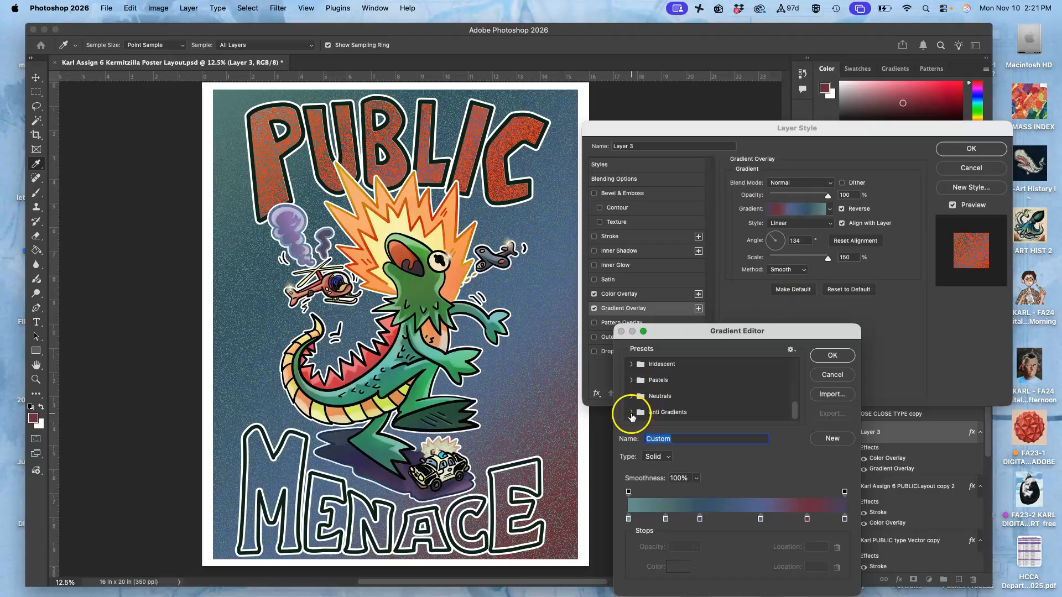
scroll(685, 407, down, 5)
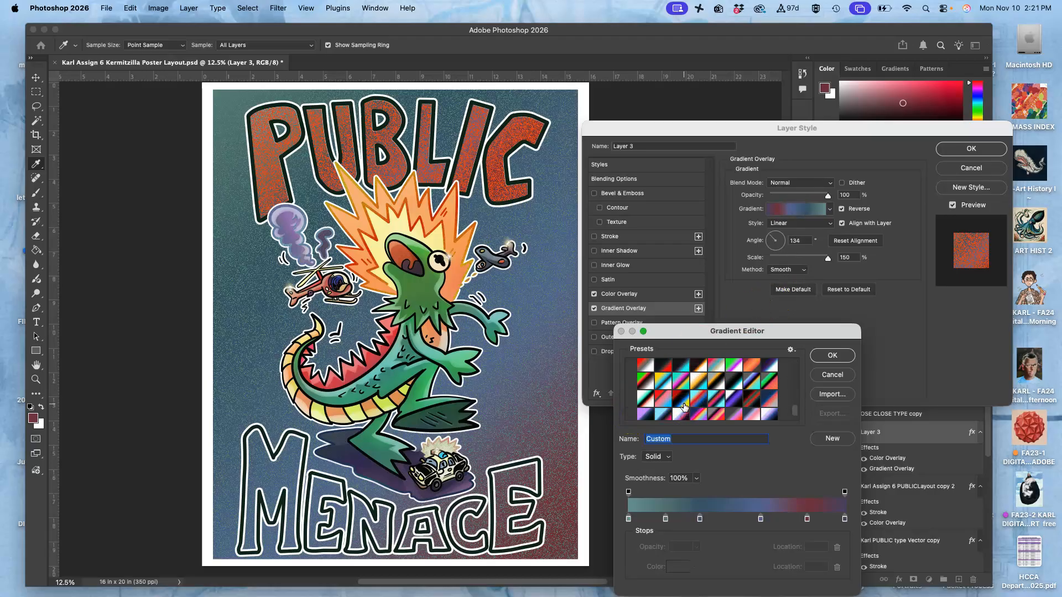
scroll(685, 407, up, 1)
click(751, 380)
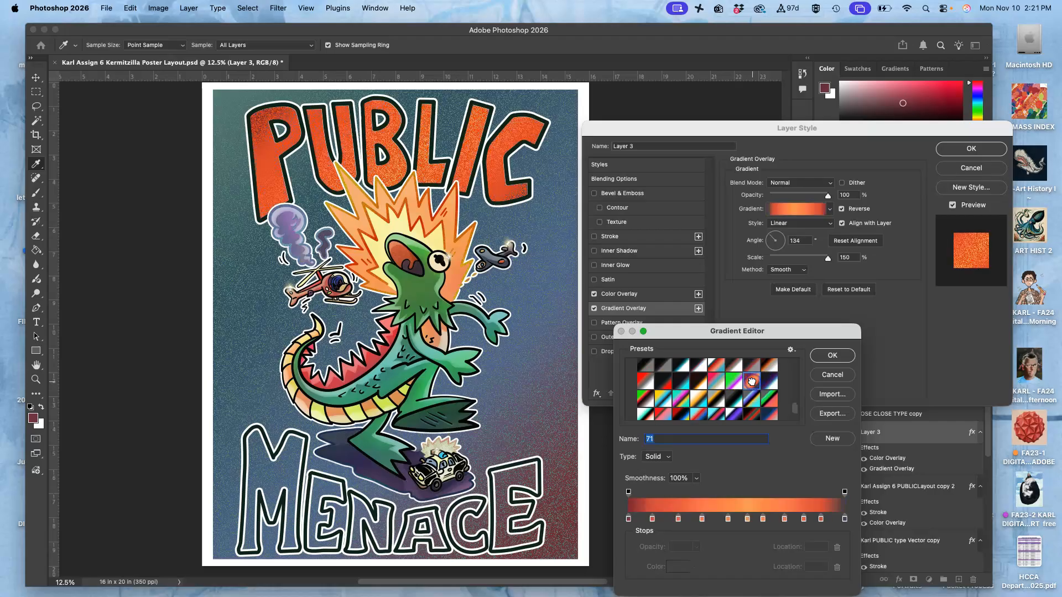
click(829, 355)
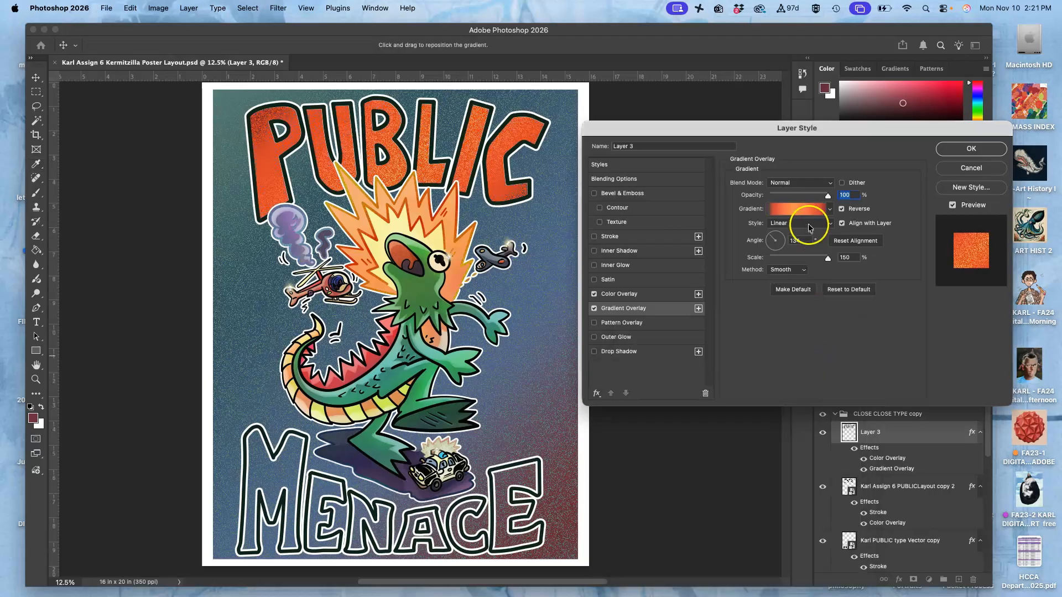
Set the PUBLIC gradient overlay's scale to 149% and its angle to about 61°, and apply the layer style
drag(821, 265, 828, 260)
drag(828, 260, 777, 239)
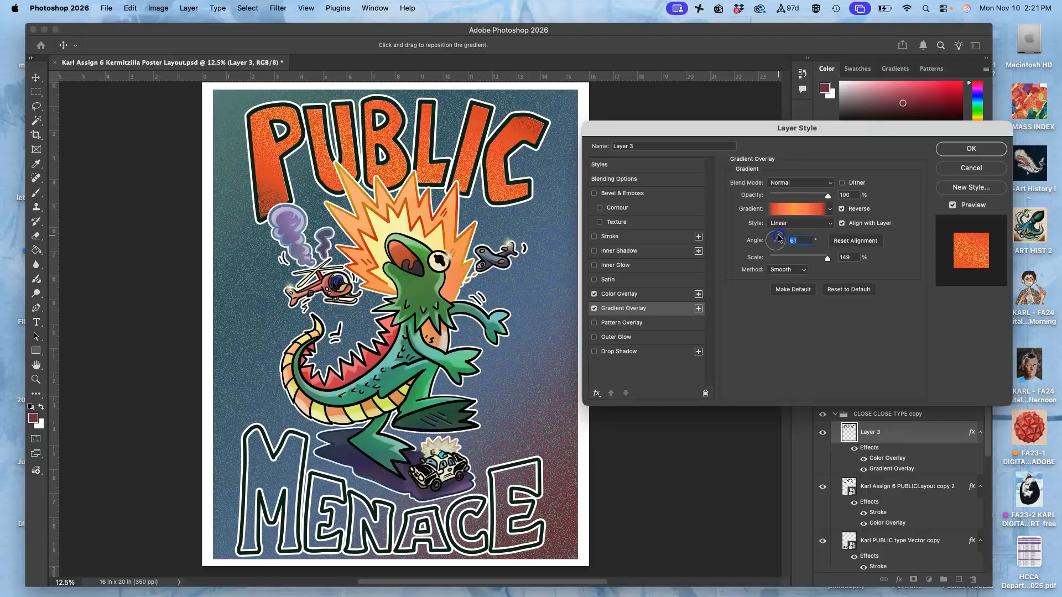
drag(777, 238, 778, 240)
click(971, 148)
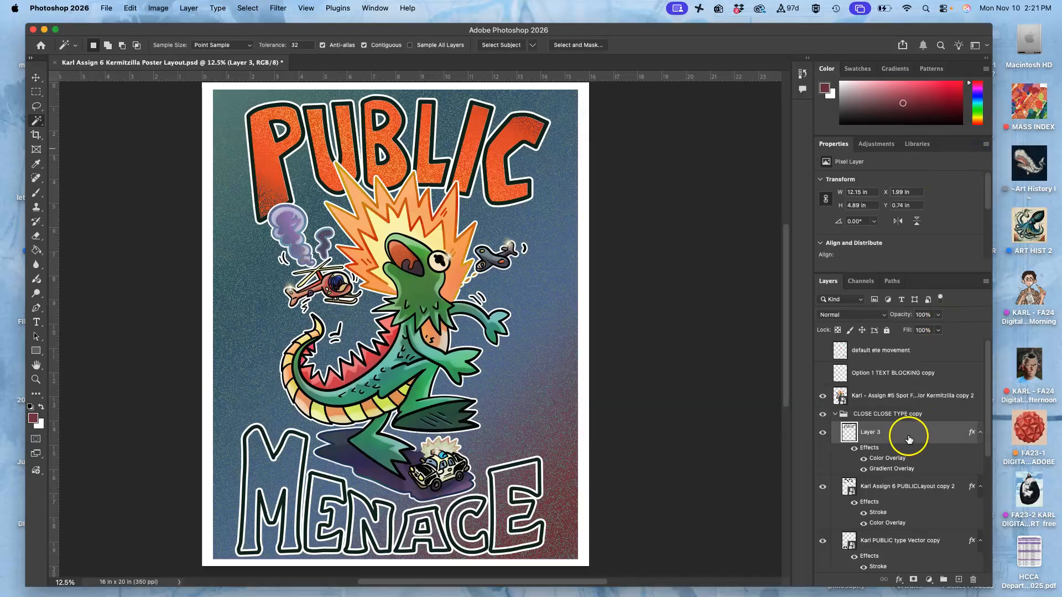
Add a dark blue Dissolve drop shadow to the PUBLIC outline layer with 92% opacity, about 81 px distance and 49% spread
scroll(894, 507, down, 2)
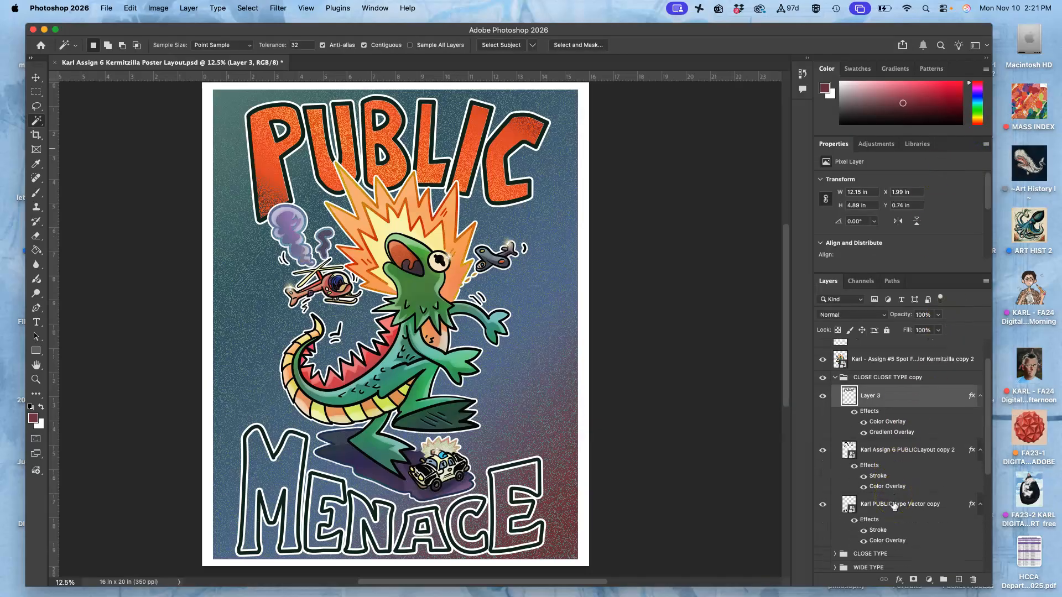
double_click(871, 467)
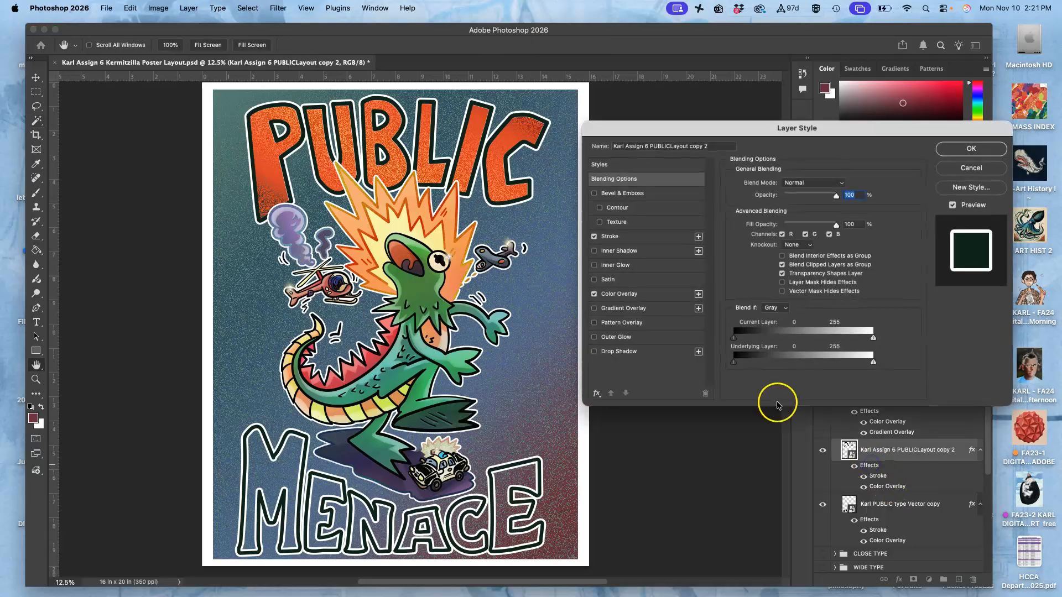
click(594, 353)
click(616, 353)
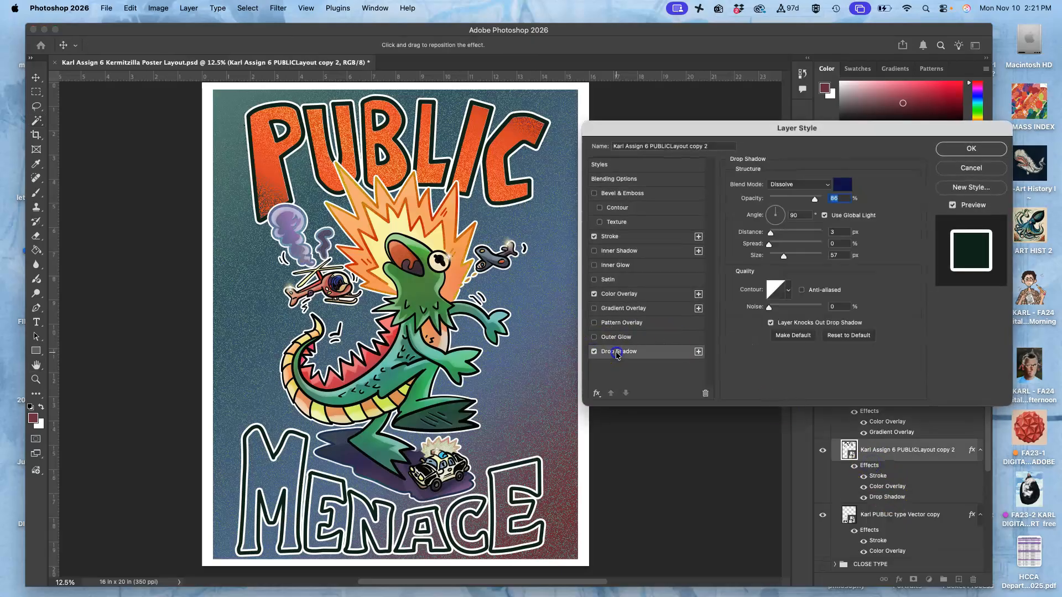
click(815, 200)
drag(769, 244, 808, 239)
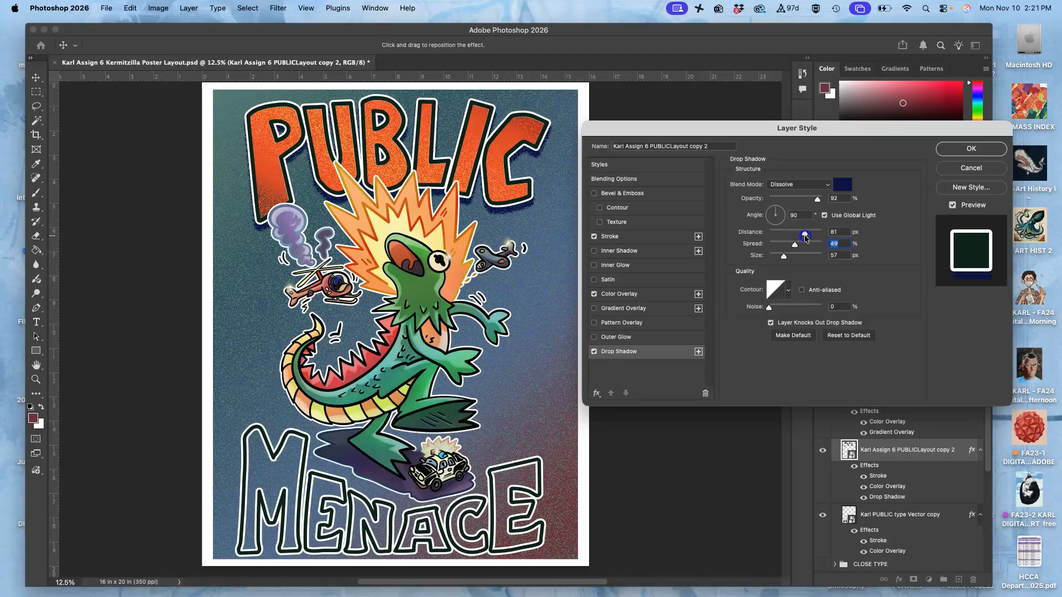
Set the PUBLIC drop shadow's noise to 8% and its distance to about 65 px, and apply the layer style
click(769, 307)
drag(771, 310, 796, 310)
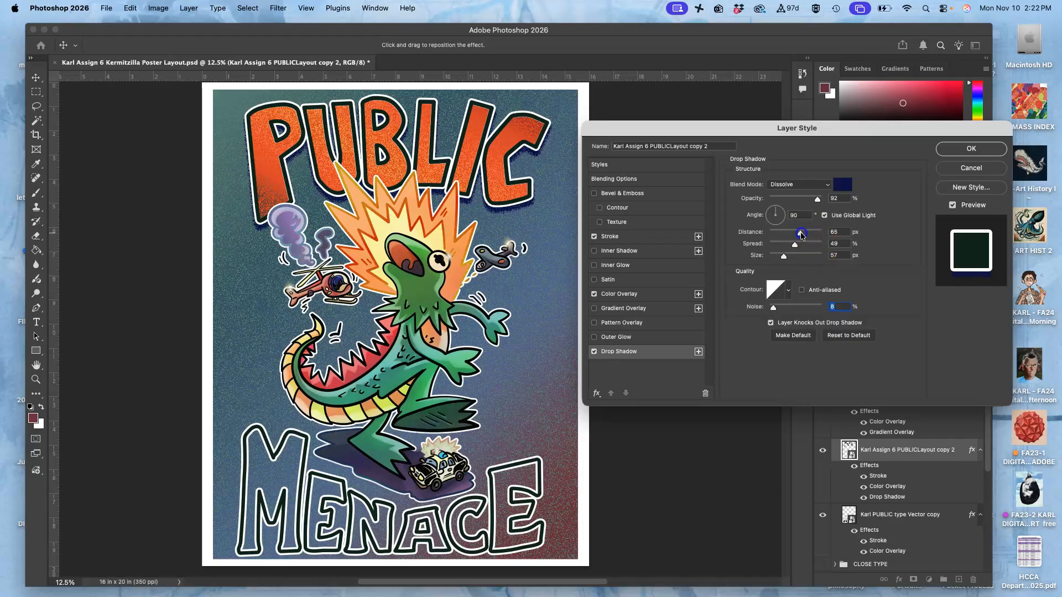
click(784, 256)
click(972, 148)
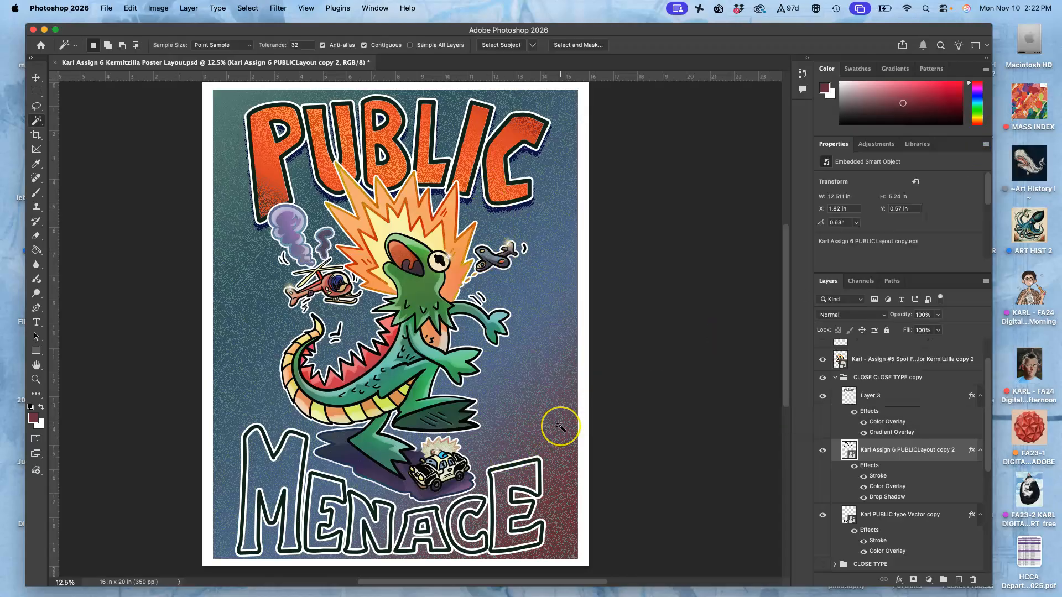
Select the interiors of all the MENACE letters on their outline layer with the Magic Wand
scroll(560, 426, down, 1)
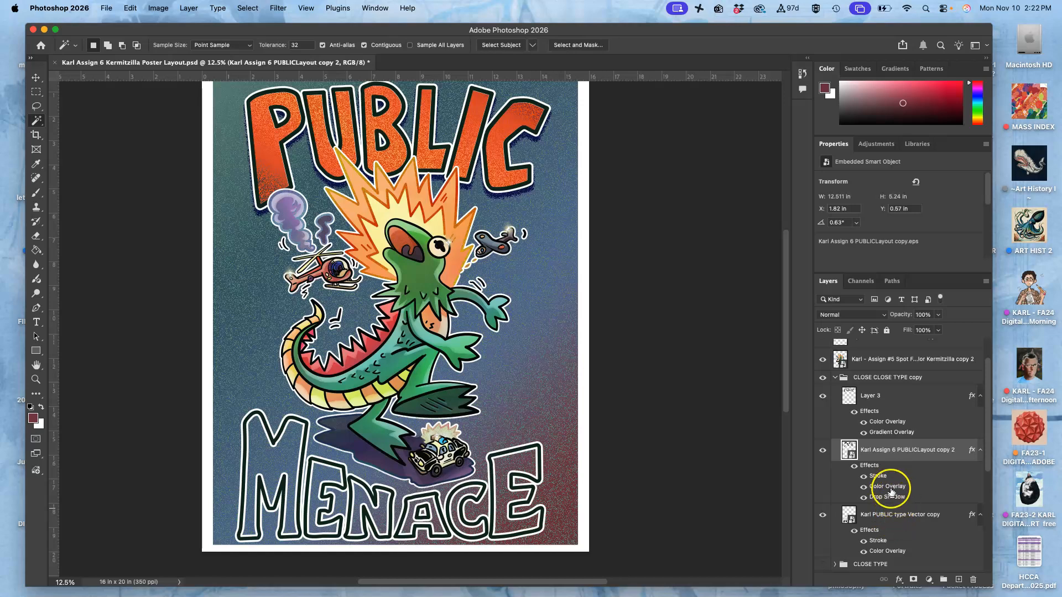
click(887, 515)
click(822, 515)
click(822, 515)
click(34, 123)
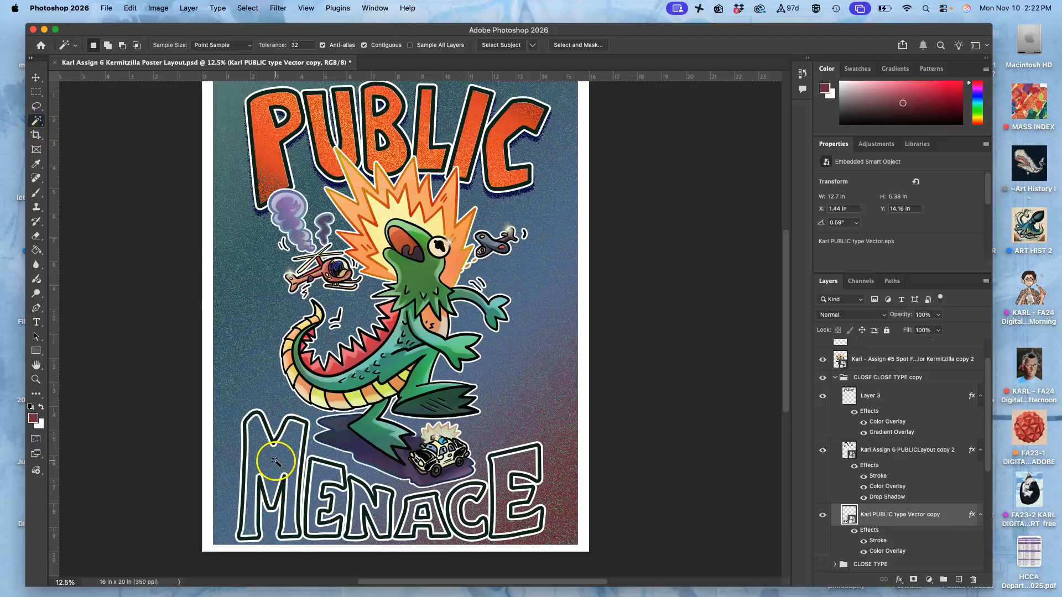
shift+click(326, 476)
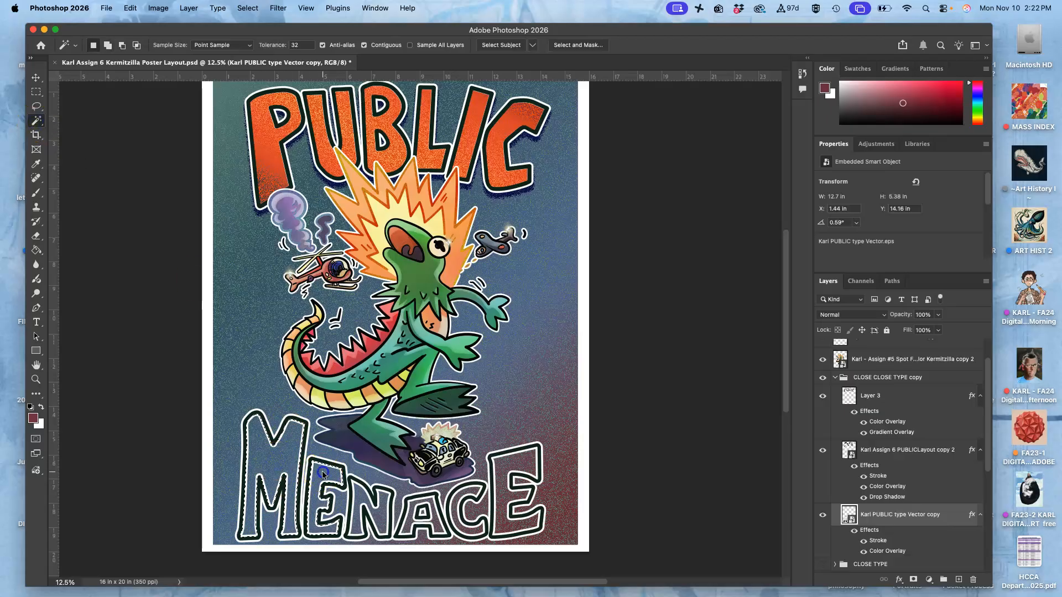
shift+click(360, 498)
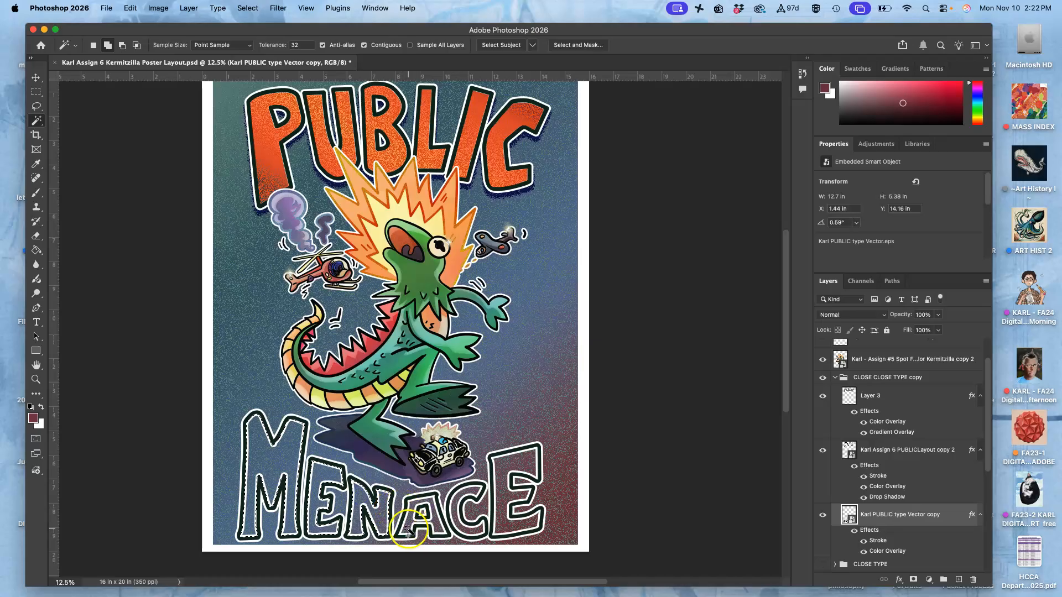
shift+click(469, 491)
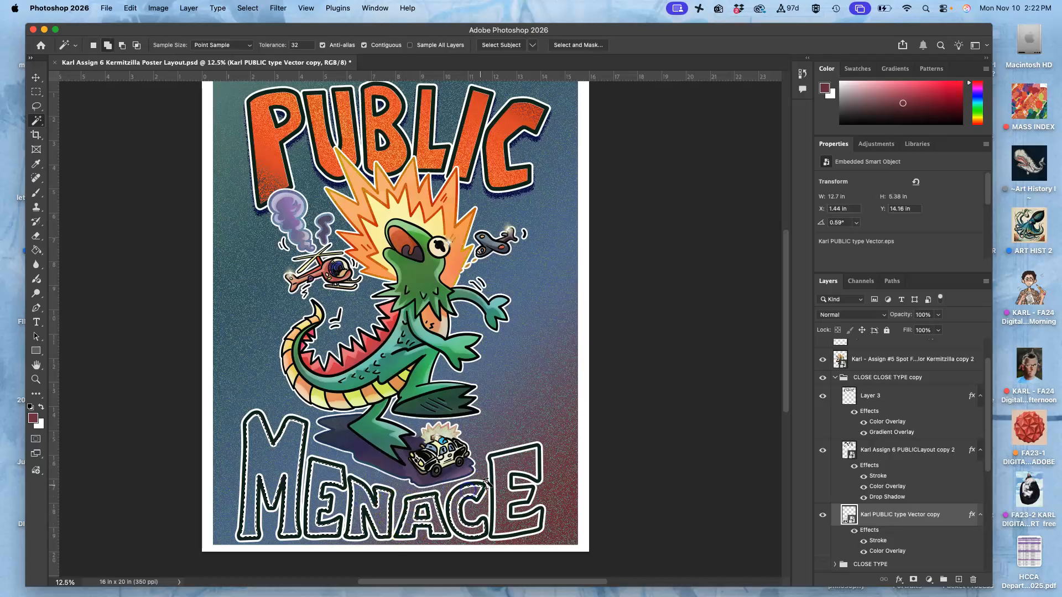
shift+click(515, 463)
Fill the selected MENACE letter interiors with 50% Gray on a new layer
click(958, 580)
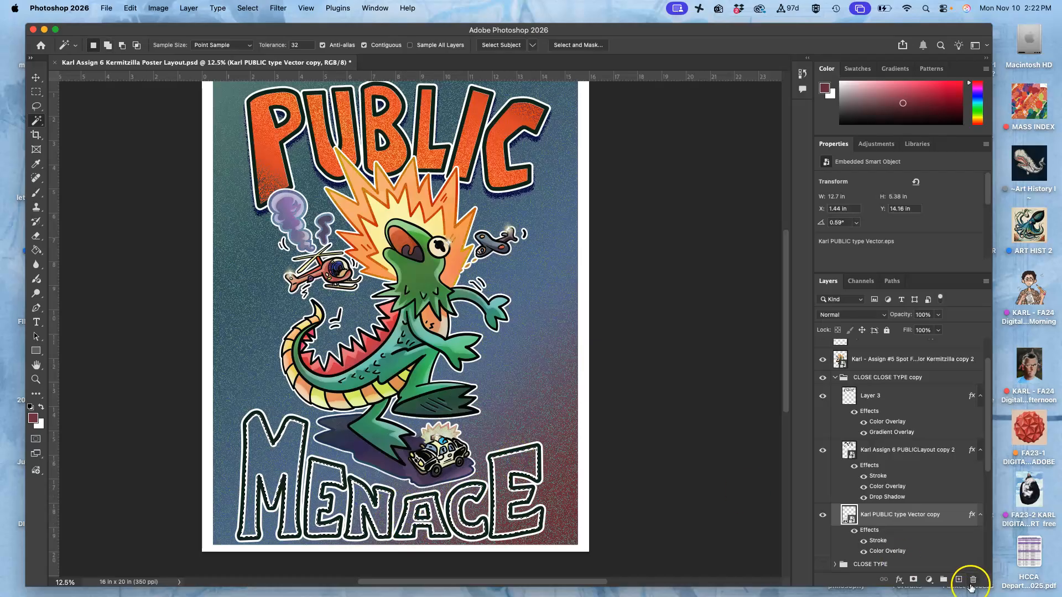
click(130, 7)
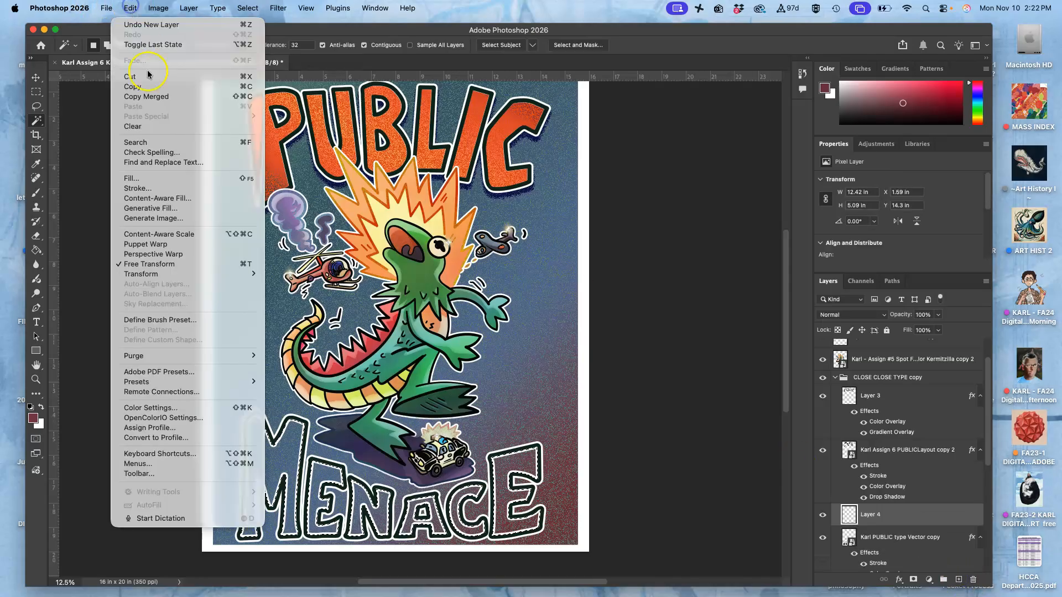
click(150, 179)
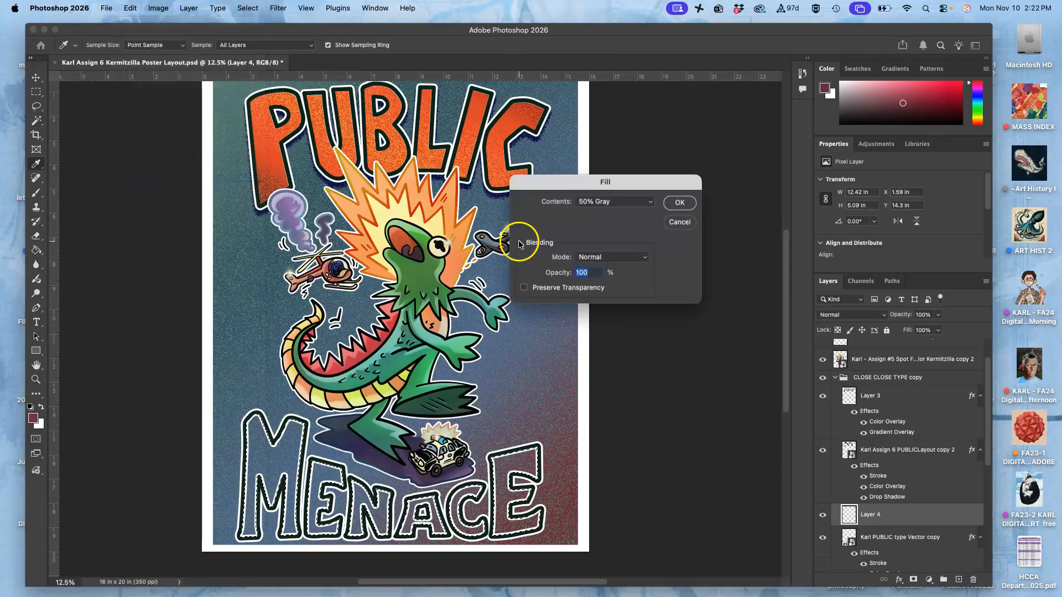
click(675, 203)
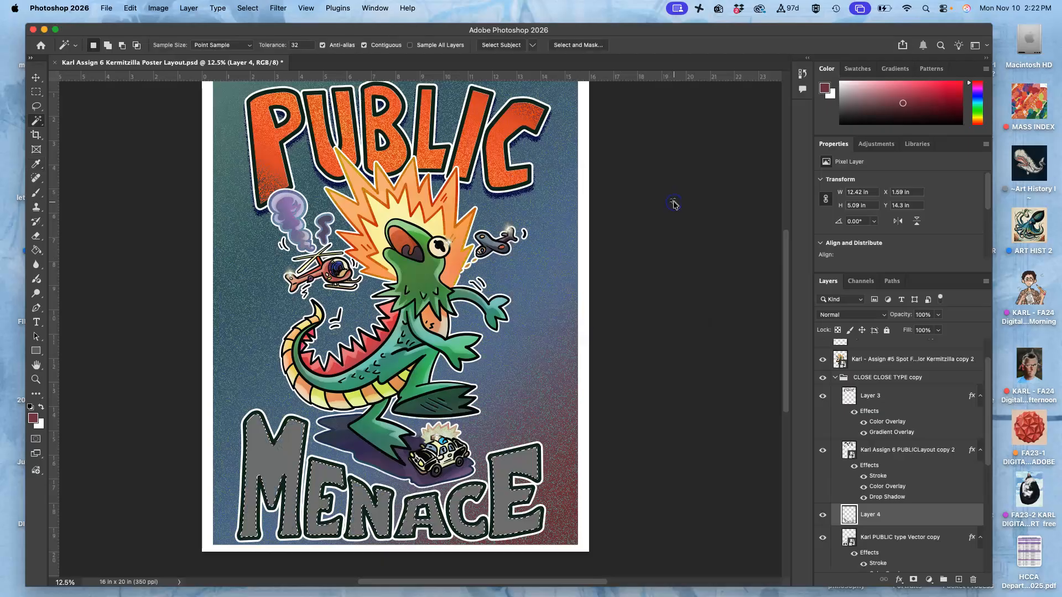
Copy the layer style of the PUBLIC fill layer and paste it onto the new MENACE fill layer
click(901, 460)
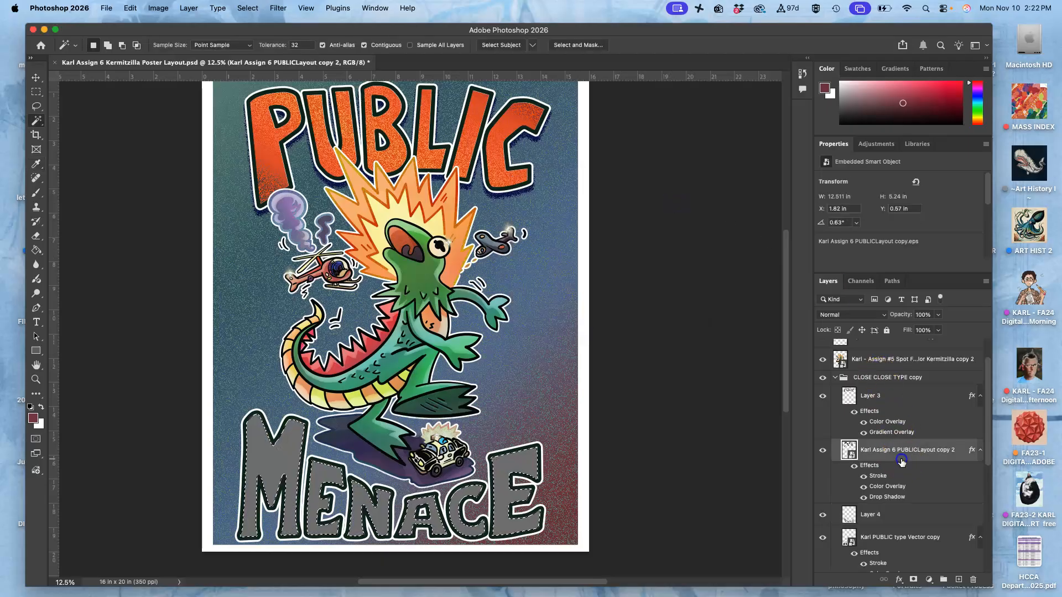
right_click(902, 399)
click(952, 519)
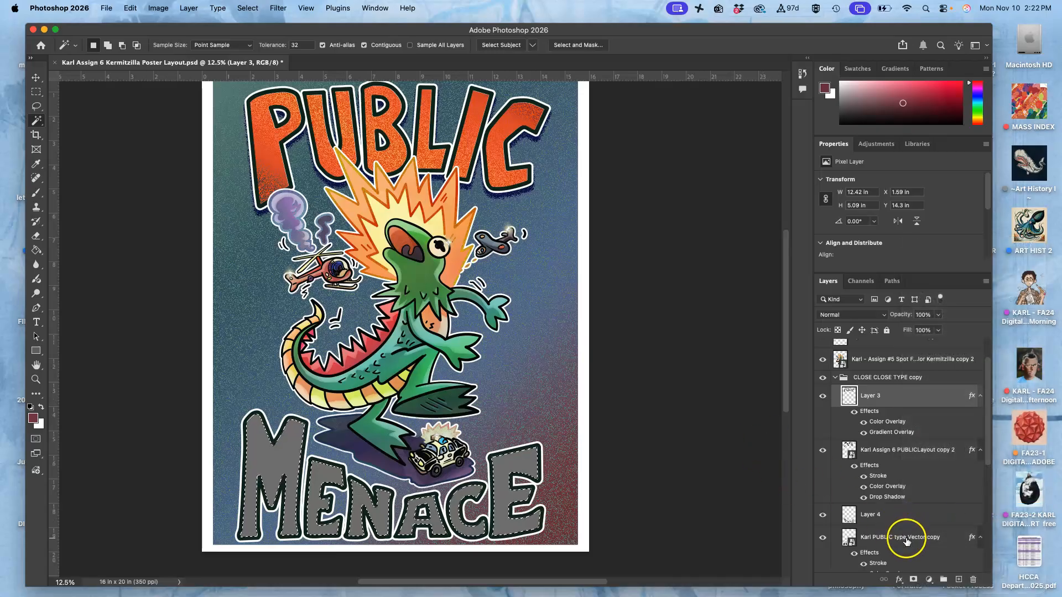
right_click(906, 519)
click(941, 544)
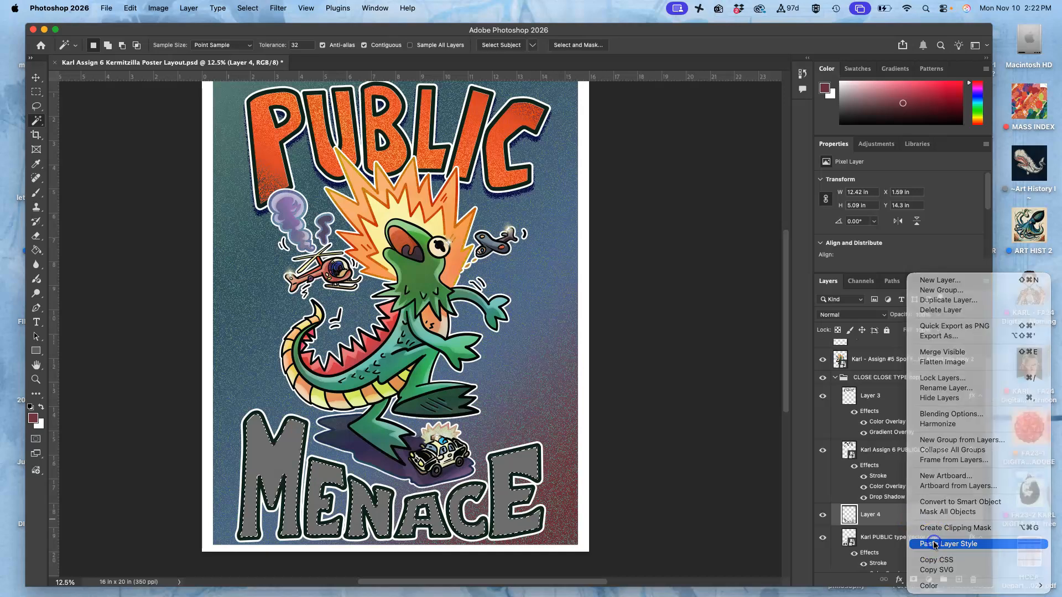
Deselect the MENACE fill layer and its letter selection, and switch to the Lasso tool
click(691, 441)
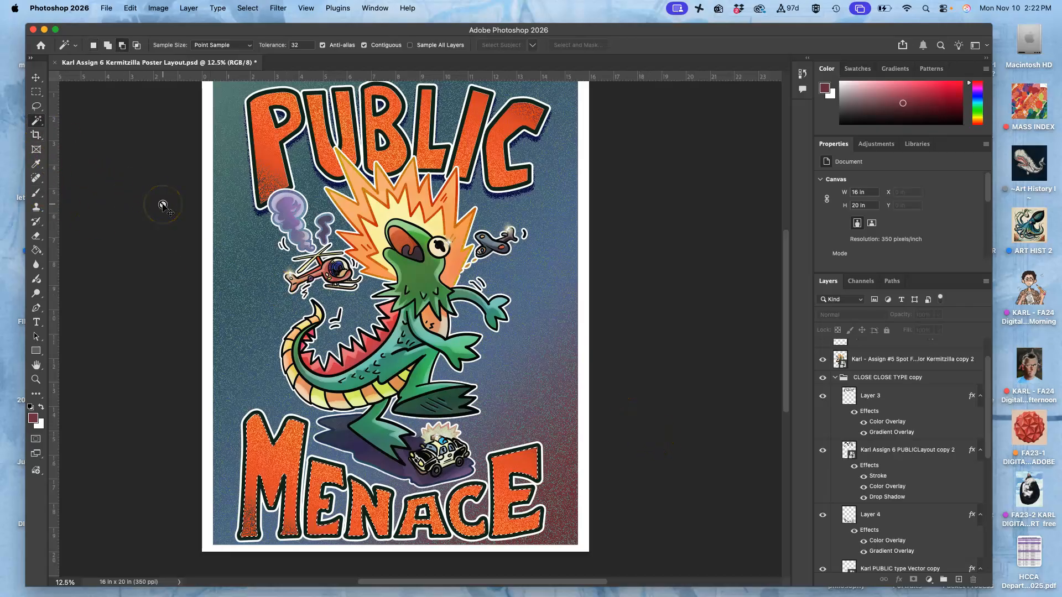
click(38, 121)
click(36, 105)
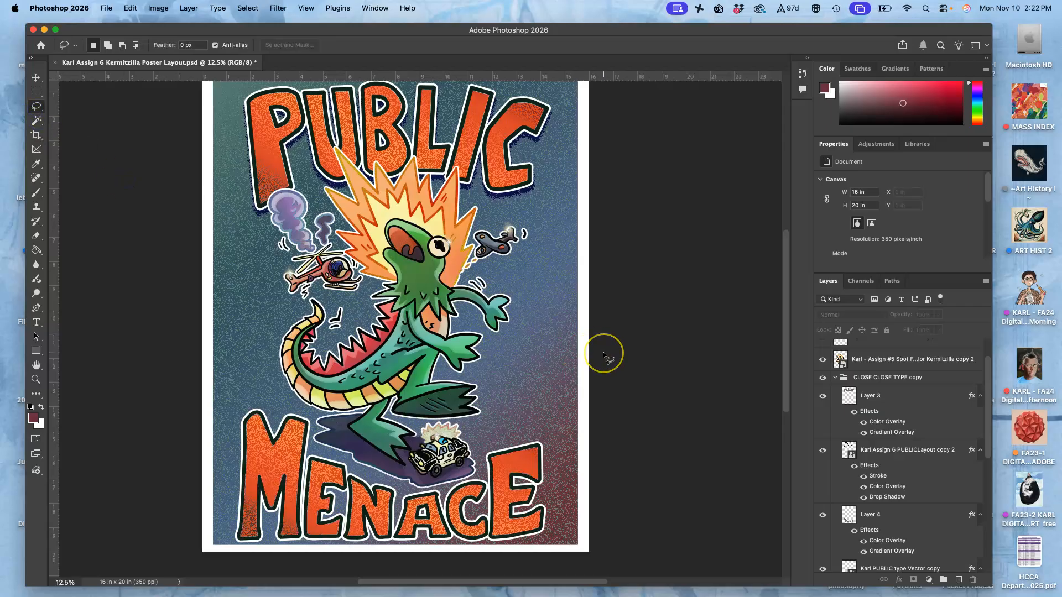
key(super+minus)
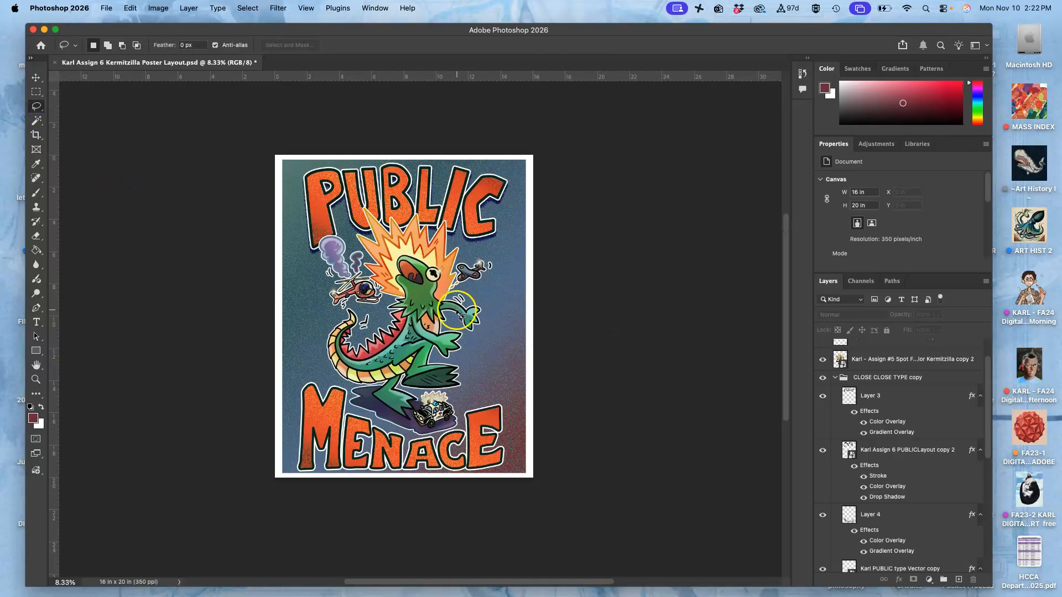